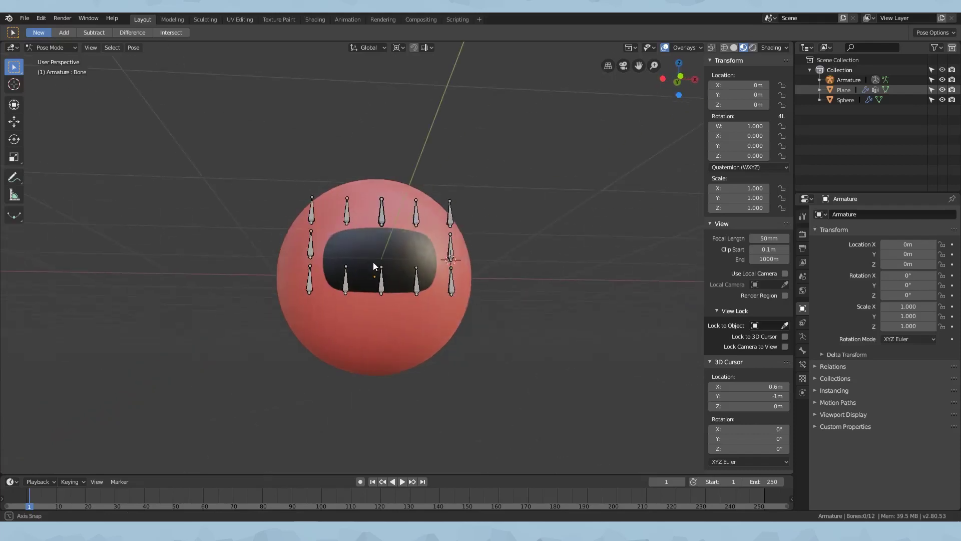
Try moving one of the mouth bones, undo the move and clear the bone selection.
{"action": "middle_click_drag", "start_coordinate": [378, 285], "coordinate": [419, 290], "text": "shift"}
{"action": "scroll", "coordinate": [380, 305], "scroll_direction": "down", "scroll_amount": 5}
{"action": "scroll", "coordinate": [385, 299], "scroll_direction": "up", "scroll_amount": 3}
{"action": "scroll", "coordinate": [380, 295], "scroll_direction": "up", "scroll_amount": 4}
{"action": "left_click", "coordinate": [410, 233]}
{"action": "key", "text": "g"}
{"action": "left_click", "coordinate": [402, 238]}
{"action": "key", "text": "ctrl+z"}
{"action": "key", "text": "alt+a"}
{"action": "scroll", "coordinate": [422, 277], "scroll_direction": "up", "scroll_amount": 3}
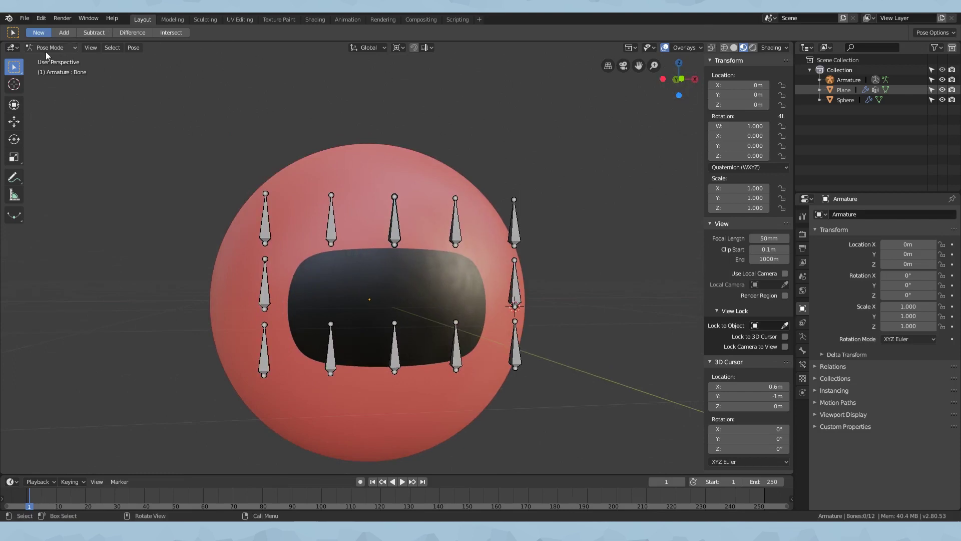
Switch from Pose Mode to Object Mode and open the black mouth plane's mesh in Edit Mode.
{"action": "left_click", "coordinate": [46, 52]}
{"action": "left_click", "coordinate": [46, 59]}
{"action": "left_click", "coordinate": [376, 281]}
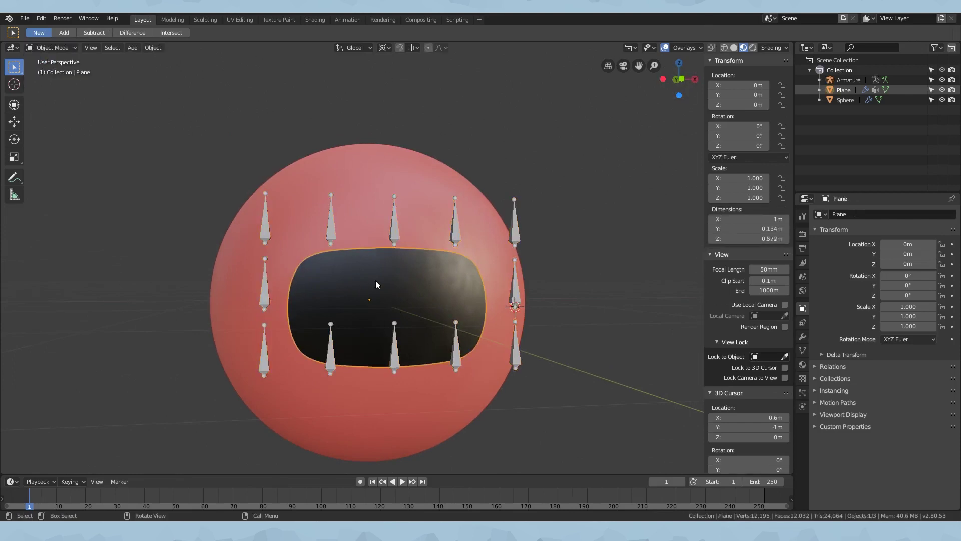
{"action": "key", "text": "Tab"}
{"action": "middle_click_drag", "start_coordinate": [315, 311], "coordinate": [355, 255]}
{"action": "scroll", "coordinate": [301, 308], "scroll_direction": "down", "scroll_amount": 1}
{"action": "scroll", "coordinate": [355, 254], "scroll_direction": "up", "scroll_amount": 2}
{"action": "mouse_move", "coordinate": [475, 283]}
{"action": "middle_mouse_down"}
{"action": "mouse_move", "coordinate": [453, 285]}
{"action": "mouse_move", "coordinate": [426, 270]}
{"action": "mouse_move", "coordinate": [470, 283]}
{"action": "middle_mouse_up"}
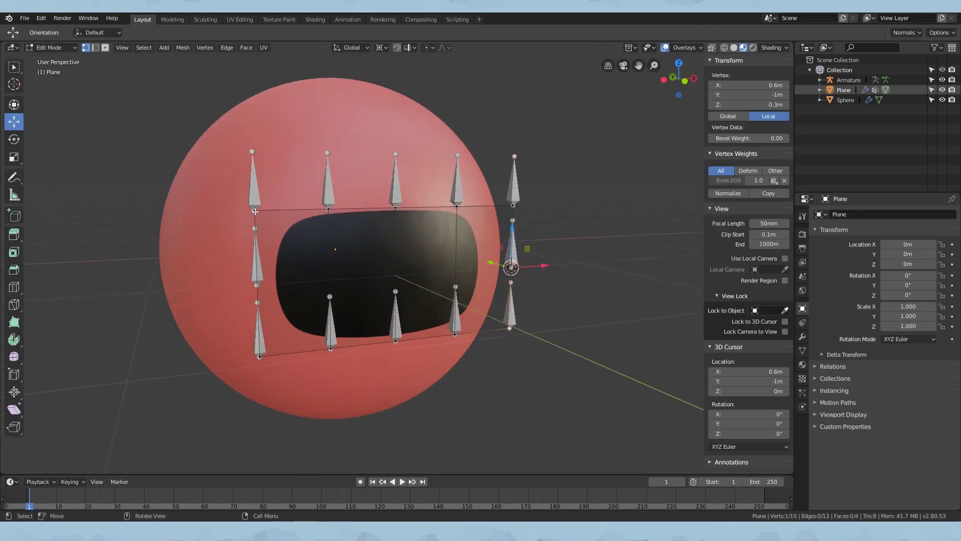
Select the whole mouth plane mesh and inset its faces to make a thin border along the outer edge.
{"action": "key", "text": "alt+a"}
{"action": "scroll", "coordinate": [381, 360], "scroll_direction": "down", "scroll_amount": 1}
{"action": "middle_click_drag", "start_coordinate": [381, 360], "coordinate": [415, 293]}
{"action": "key", "text": "a"}
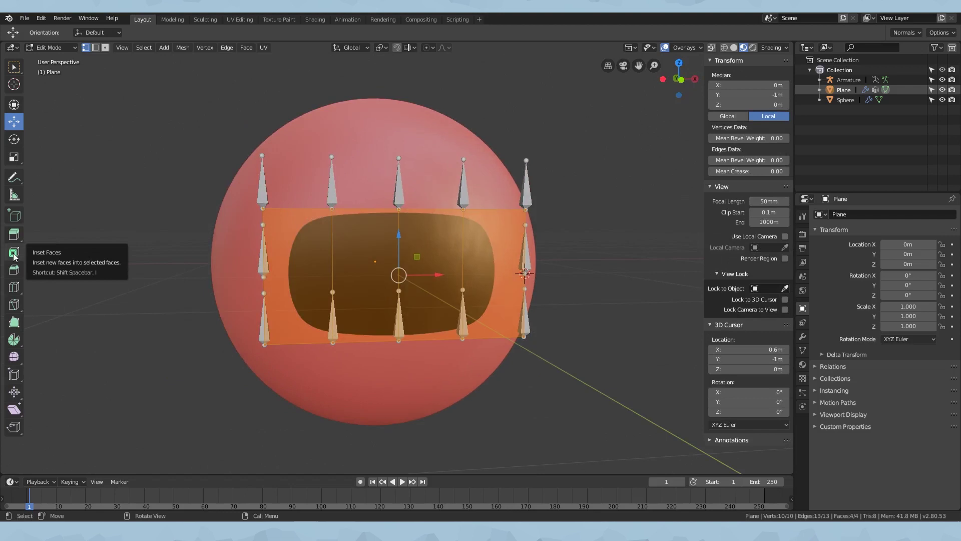
{"action": "left_click", "coordinate": [14, 254]}
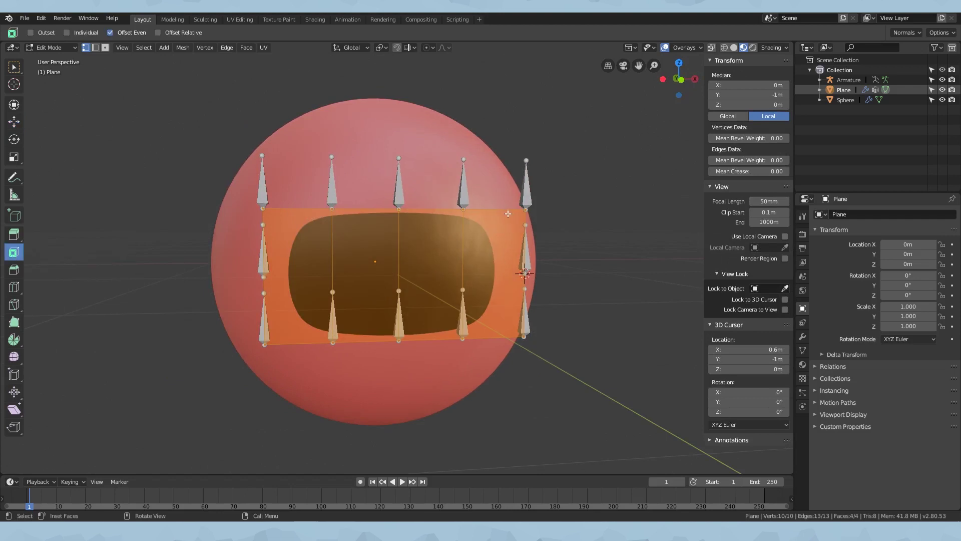
{"action": "left_click_drag", "start_coordinate": [508, 214], "coordinate": [566, 217]}
Examine the inset border around the mouth plane up close and from a distance.
{"action": "scroll", "coordinate": [505, 225], "scroll_direction": "up", "scroll_amount": 1}
{"action": "scroll", "coordinate": [505, 226], "scroll_direction": "up", "scroll_amount": 1}
{"action": "scroll", "coordinate": [332, 243], "scroll_direction": "up", "scroll_amount": 6}
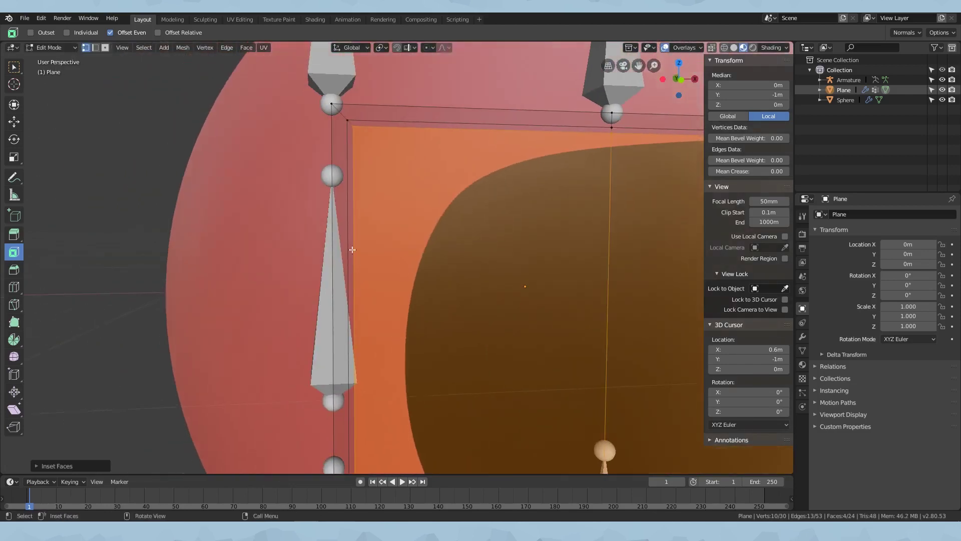
{"action": "scroll", "coordinate": [332, 242], "scroll_direction": "down", "scroll_amount": 6}
{"action": "middle_click_drag", "start_coordinate": [429, 324], "coordinate": [408, 281]}
{"action": "scroll", "coordinate": [431, 305], "scroll_direction": "up", "scroll_amount": 4}
{"action": "scroll", "coordinate": [358, 280], "scroll_direction": "up", "scroll_amount": 3}
{"action": "scroll", "coordinate": [358, 281], "scroll_direction": "down", "scroll_amount": 8}
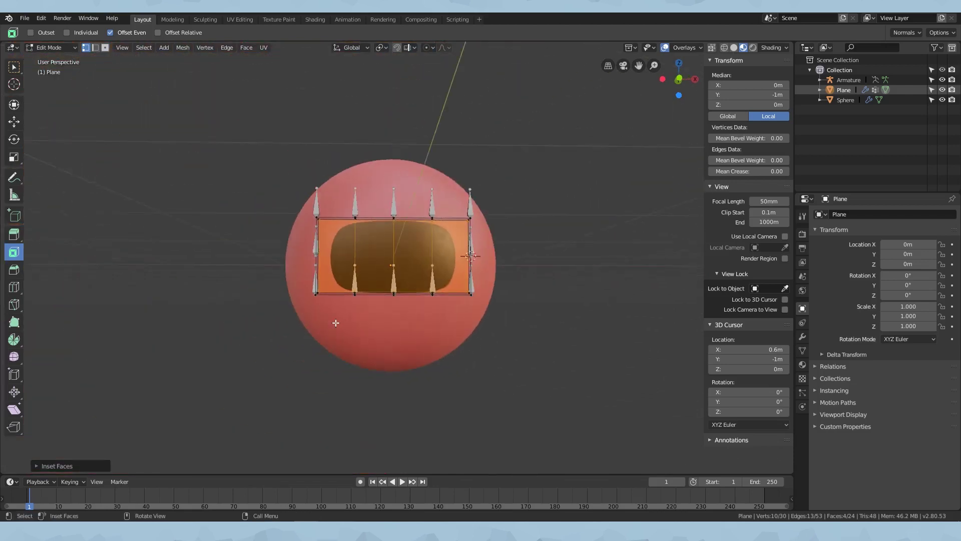
{"action": "scroll", "coordinate": [332, 322], "scroll_direction": "up", "scroll_amount": 3}
Add a second material slot to the plane, give it Material.002 and make it a separate single-user copy.
{"action": "left_click", "coordinate": [802, 350]}
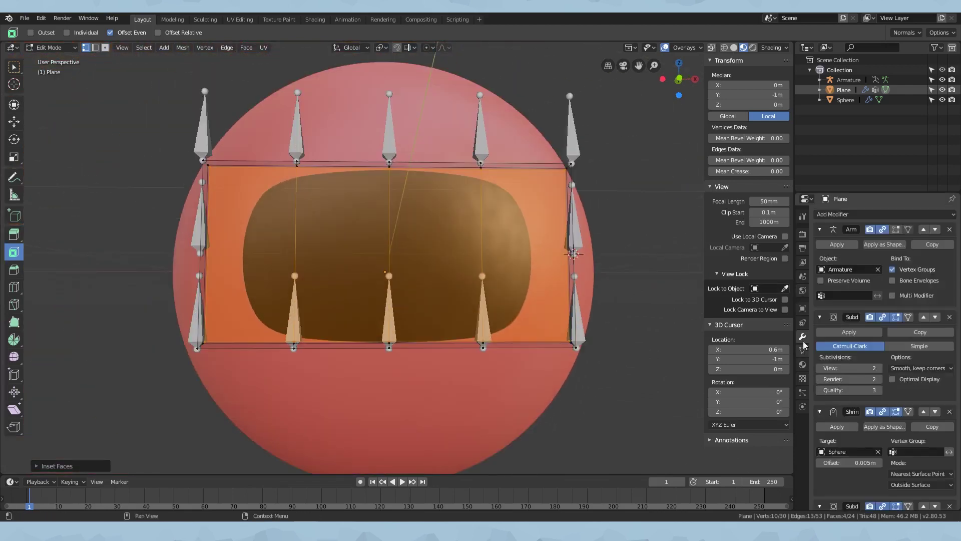
{"action": "left_click", "coordinate": [803, 365]}
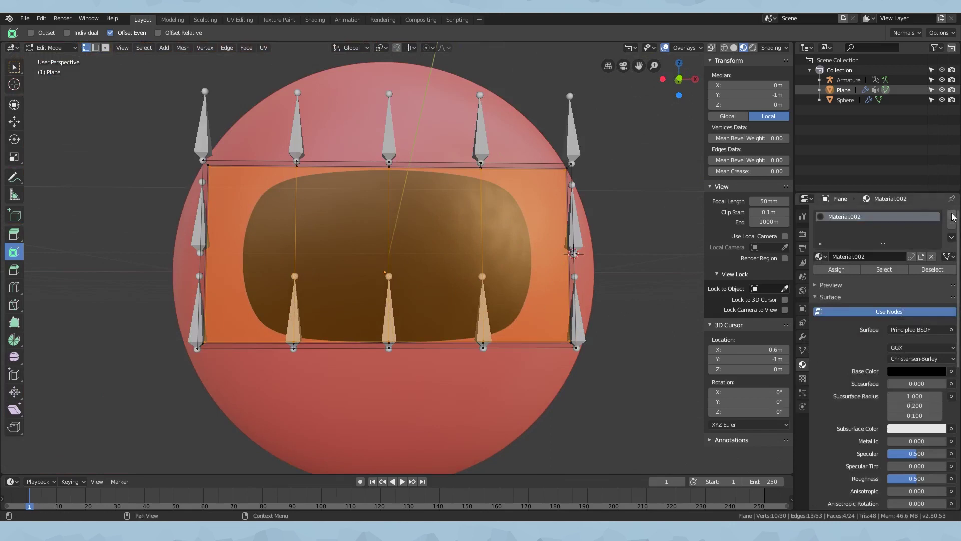
{"action": "left_click", "coordinate": [952, 215]}
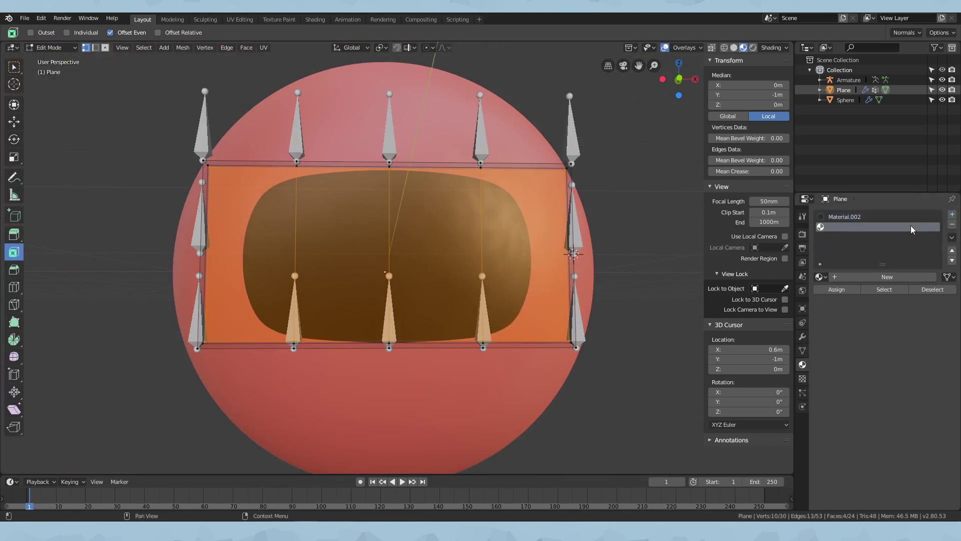
{"action": "left_click", "coordinate": [821, 277]}
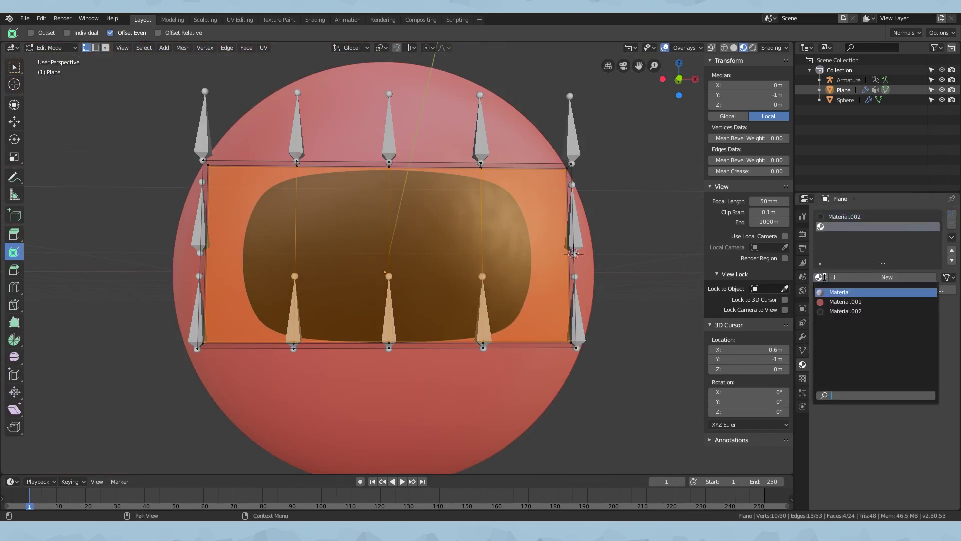
{"action": "left_click", "coordinate": [845, 311]}
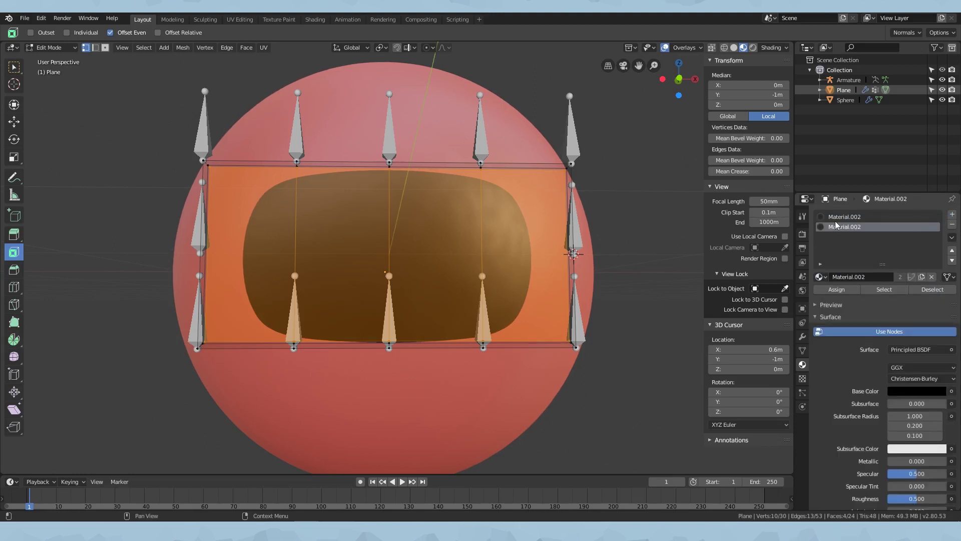
{"action": "middle_click_drag", "start_coordinate": [419, 253], "coordinate": [464, 263]}
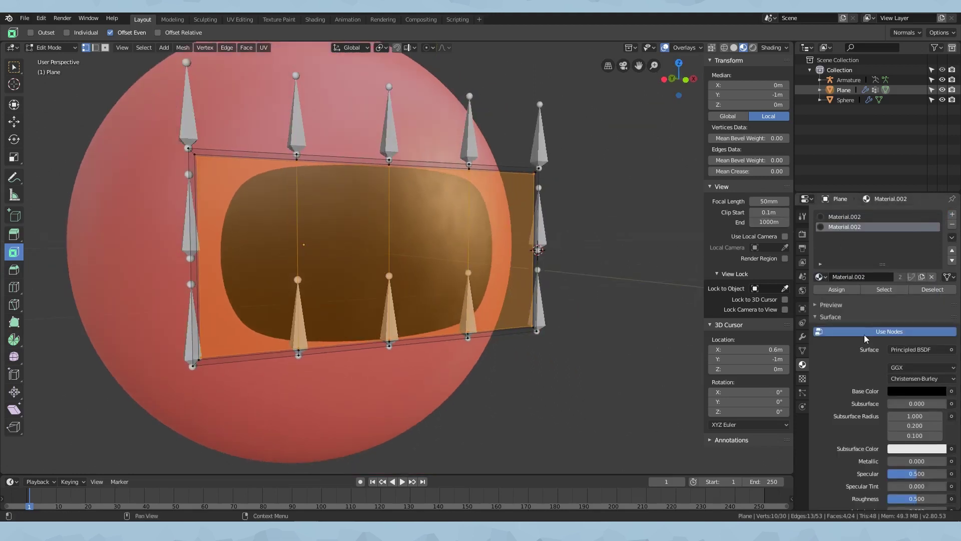
{"action": "left_click", "coordinate": [922, 277]}
{"action": "middle_click_drag", "start_coordinate": [390, 320], "coordinate": [440, 345]}
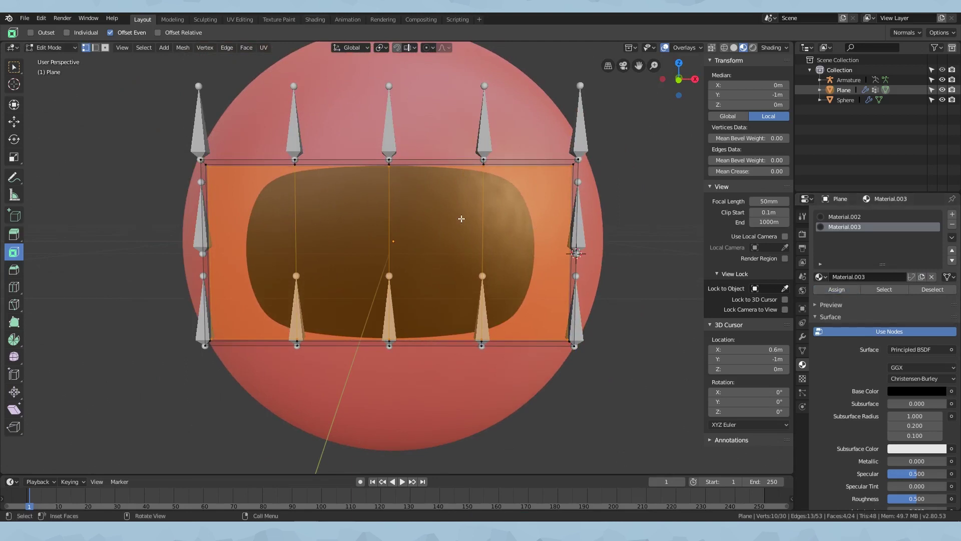
In face select mode, select all of the plane's faces and deselect the four large inner ones, leaving only the border.
{"action": "key", "text": "a"}
{"action": "scroll", "coordinate": [461, 219], "scroll_direction": "up", "scroll_amount": 2}
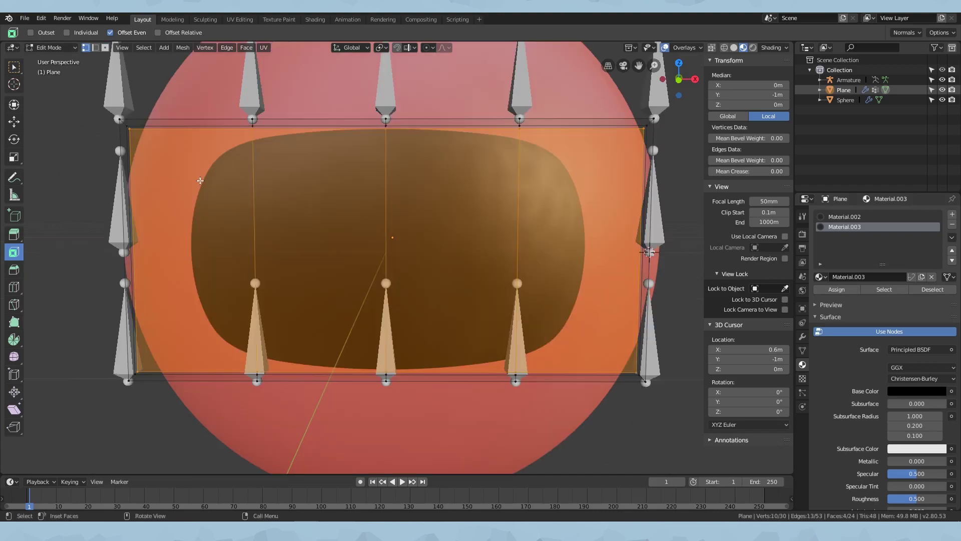
{"action": "key", "text": "alt+a"}
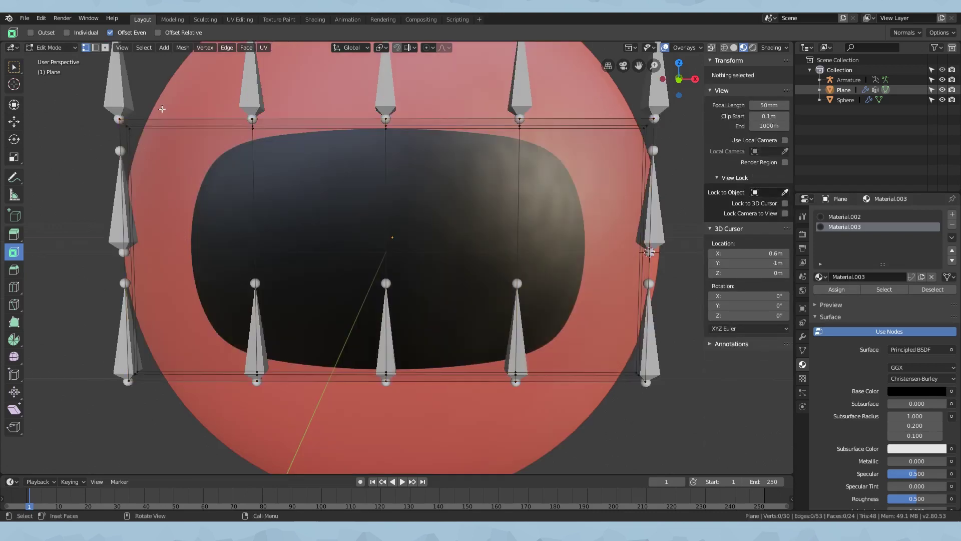
{"action": "key", "text": "a"}
{"action": "left_click", "coordinate": [104, 47]}
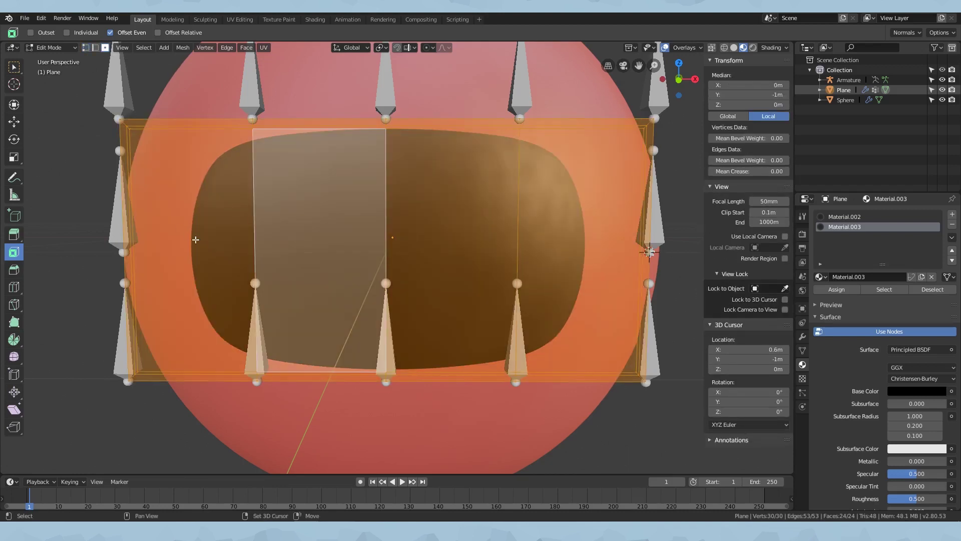
{"action": "left_click", "coordinate": [216, 223], "text": "shift"}
{"action": "left_click", "coordinate": [320, 235], "text": "shift"}
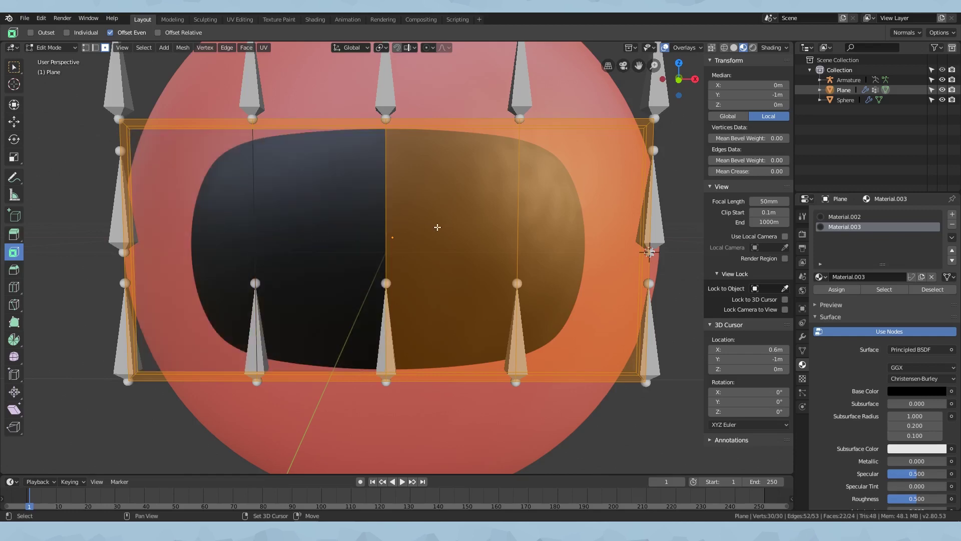
{"action": "left_click", "coordinate": [440, 227], "text": "shift"}
{"action": "left_click", "coordinate": [541, 230], "text": "shift"}
{"action": "middle_click_drag", "start_coordinate": [577, 171], "coordinate": [481, 195]}
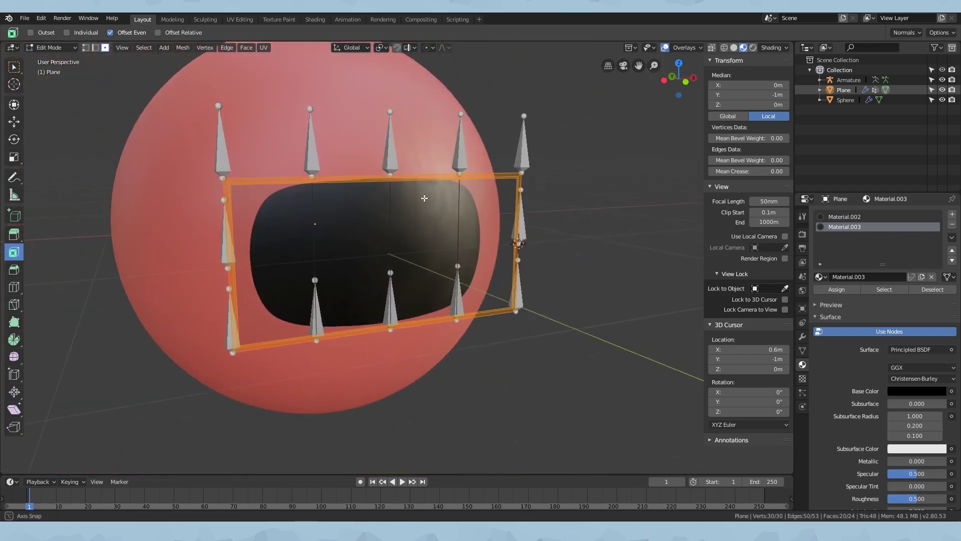
Assign Material.002 to the selected border faces, return to Object Mode and save the file.
{"action": "left_click", "coordinate": [842, 217]}
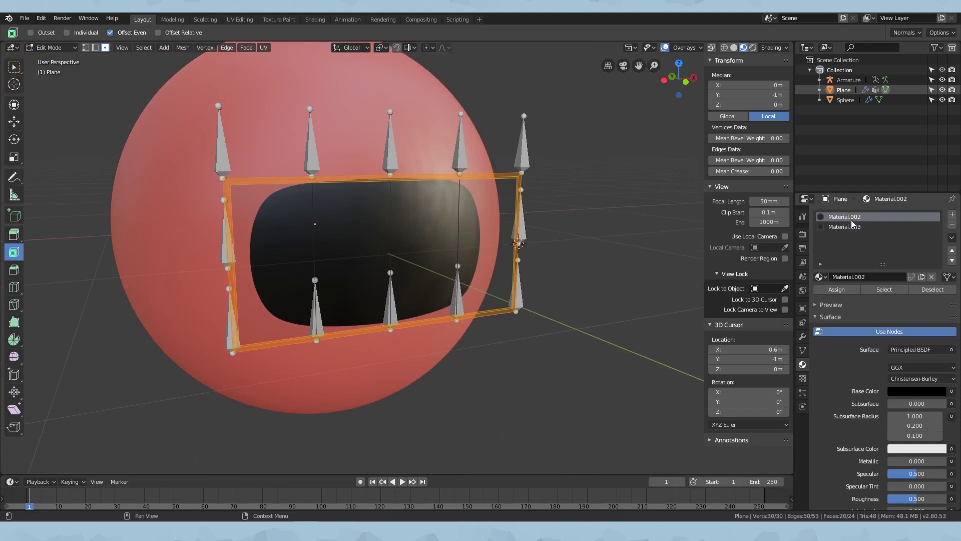
{"action": "left_click", "coordinate": [835, 291]}
{"action": "middle_click_drag", "start_coordinate": [525, 272], "coordinate": [421, 273]}
{"action": "key", "text": "Tab"}
{"action": "key", "text": "ctrl+s"}
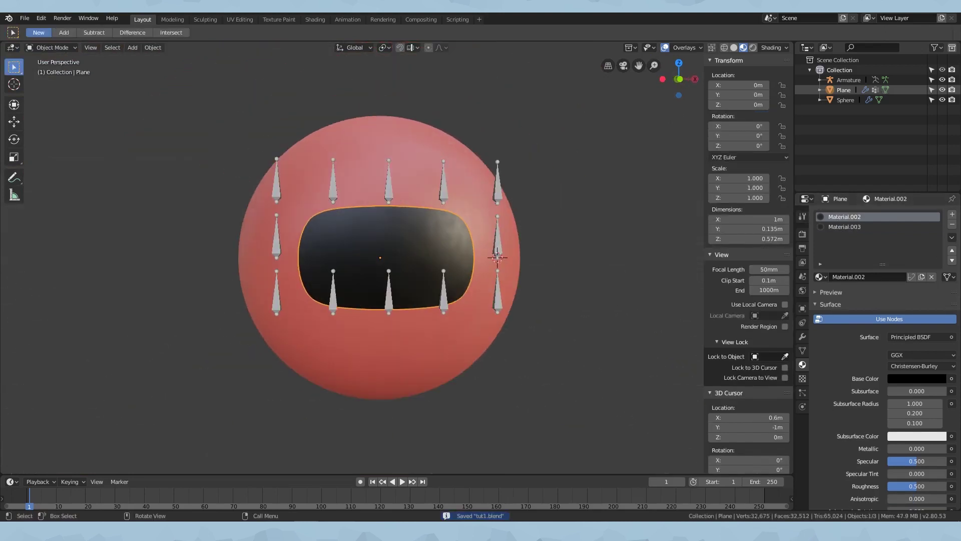
Select the armature of mouth bones and enter its Edit Mode.
{"action": "scroll", "coordinate": [349, 280], "scroll_direction": "up", "scroll_amount": 3}
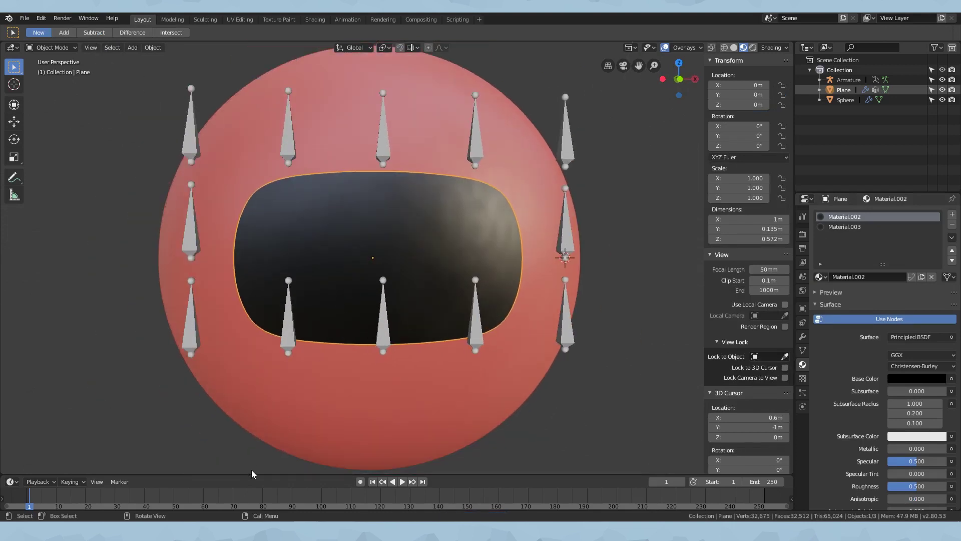
{"action": "scroll", "coordinate": [342, 341], "scroll_direction": "down", "scroll_amount": 1}
{"action": "middle_click_drag", "start_coordinate": [341, 338], "coordinate": [383, 322]}
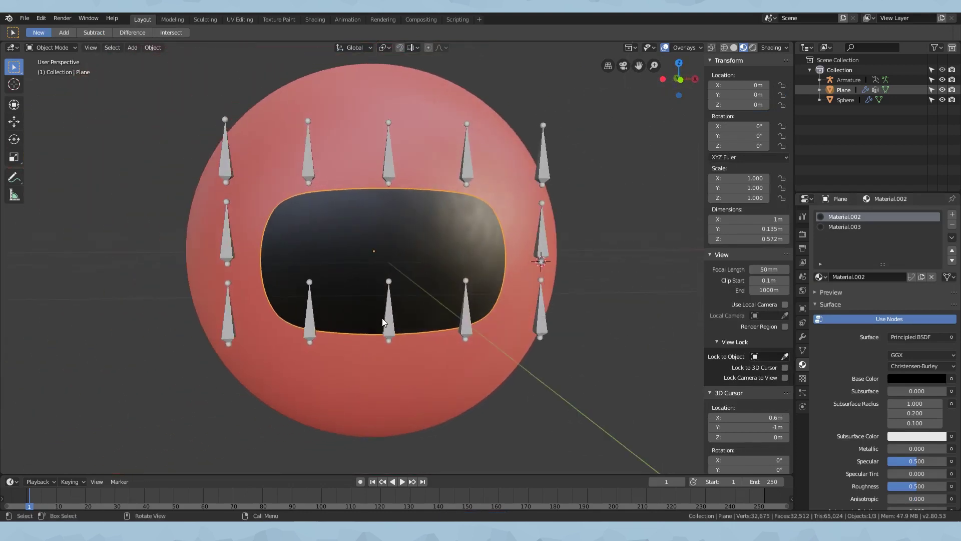
{"action": "left_click", "coordinate": [390, 314]}
{"action": "scroll", "coordinate": [389, 313], "scroll_direction": "down", "scroll_amount": 2}
{"action": "key", "text": "Tab"}
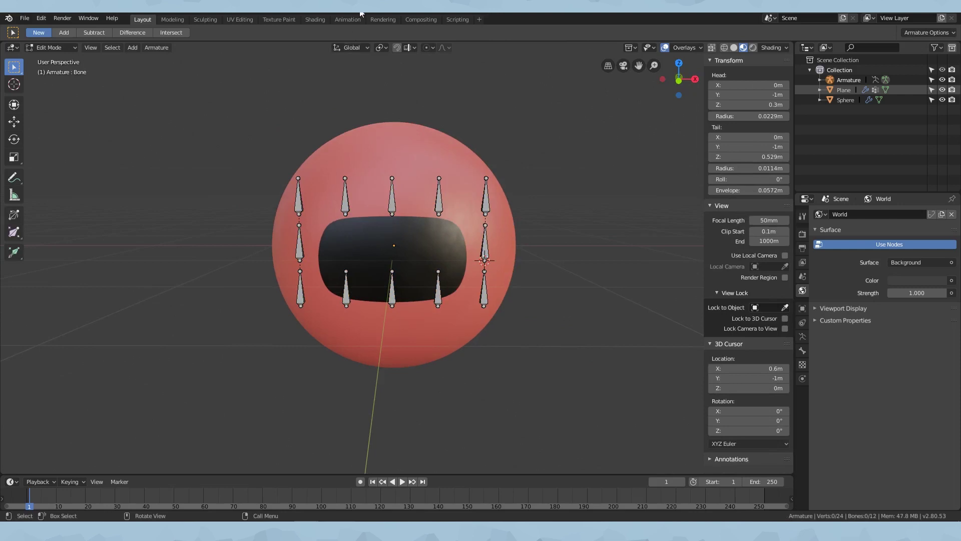
Duplicate the upper middle bone and move the copy -0.3 m along global Z to the mouth's centre.
{"action": "scroll", "coordinate": [399, 252], "scroll_direction": "up", "scroll_amount": 2}
{"action": "middle_click_drag", "start_coordinate": [302, 199], "coordinate": [390, 289]}
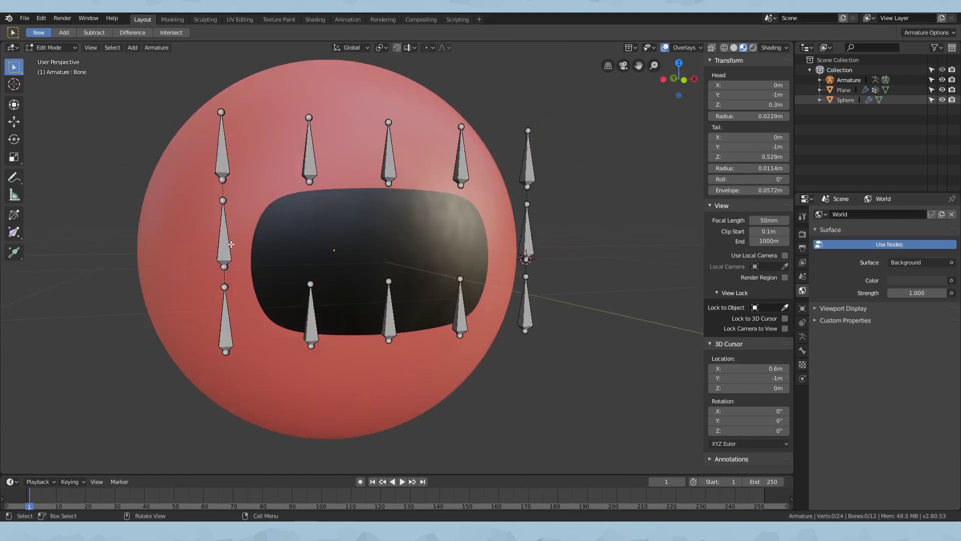
{"action": "key", "text": "alt+a"}
{"action": "left_click", "coordinate": [393, 151]}
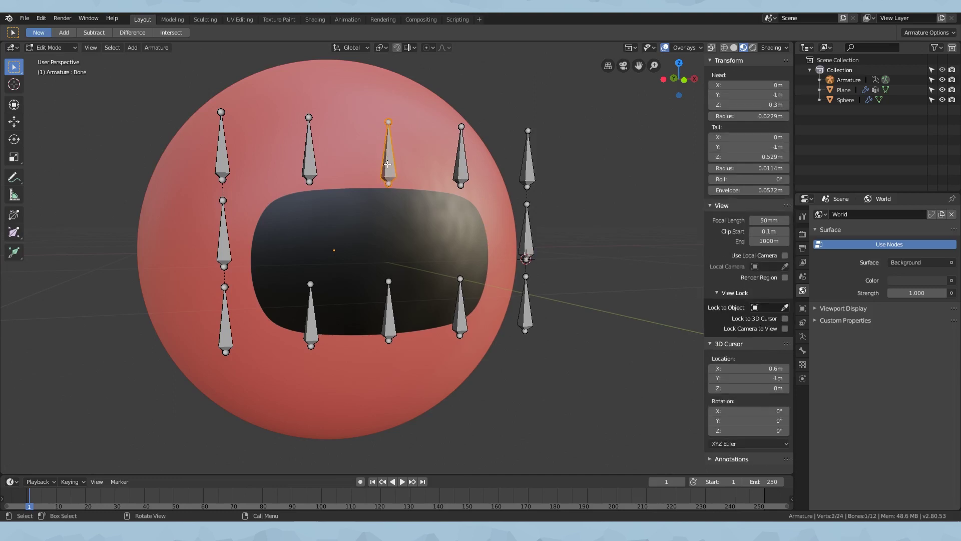
{"action": "key", "text": "shift+d"}
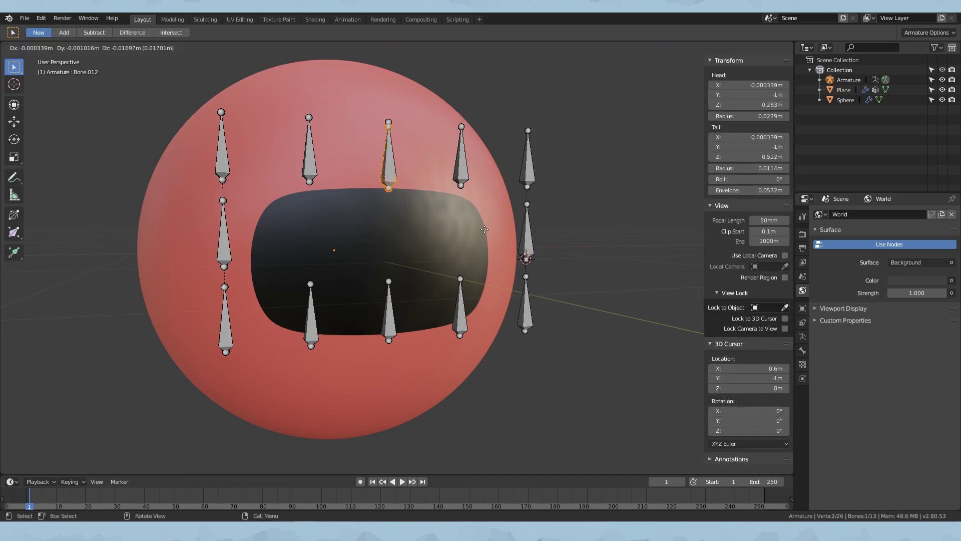
{"action": "type", "text": "z-1"}
{"action": "key", "text": "BackSpace"}
{"action": "key", "text": "BackSpace"}
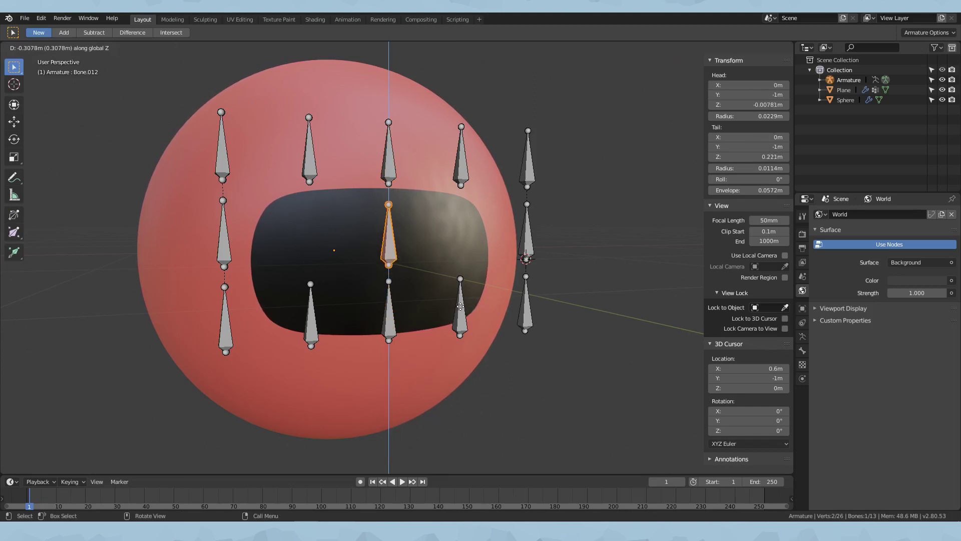
{"action": "type", "text": "-0.3"}
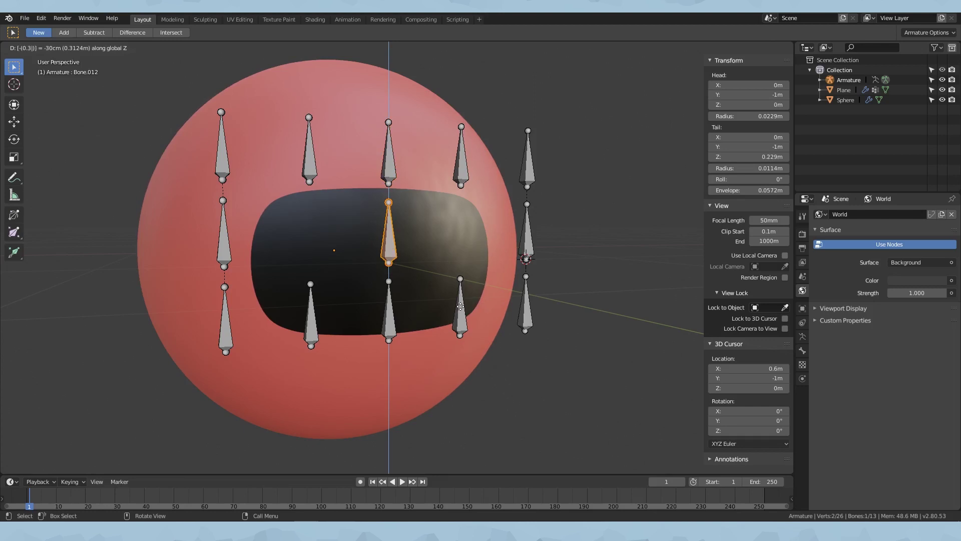
{"action": "key", "text": "Return"}
{"action": "middle_click_drag", "start_coordinate": [460, 306], "coordinate": [456, 270]}
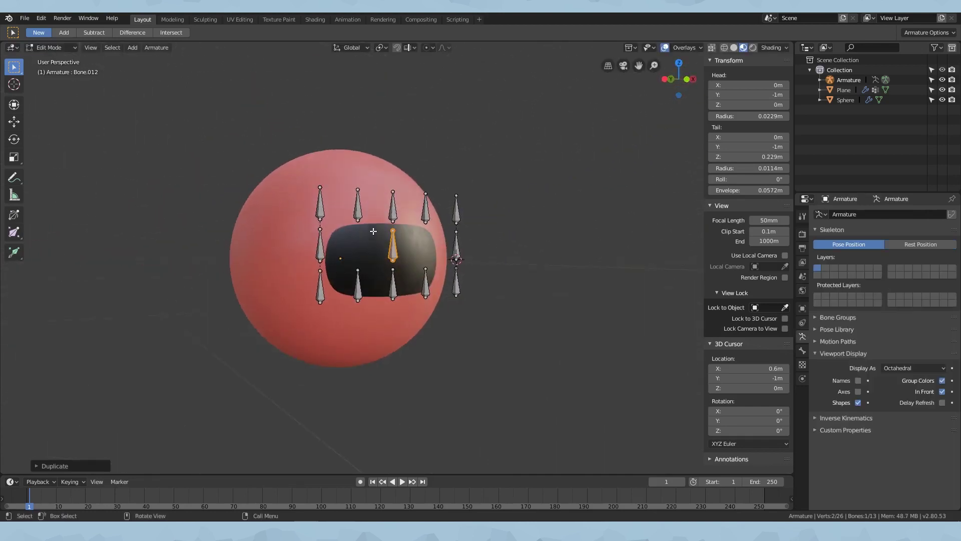
Move the duplicated centre bone to the second bone layer and show only that armature layer.
{"action": "scroll", "coordinate": [459, 272], "scroll_direction": "up", "scroll_amount": 5}
{"action": "key", "text": "m"}
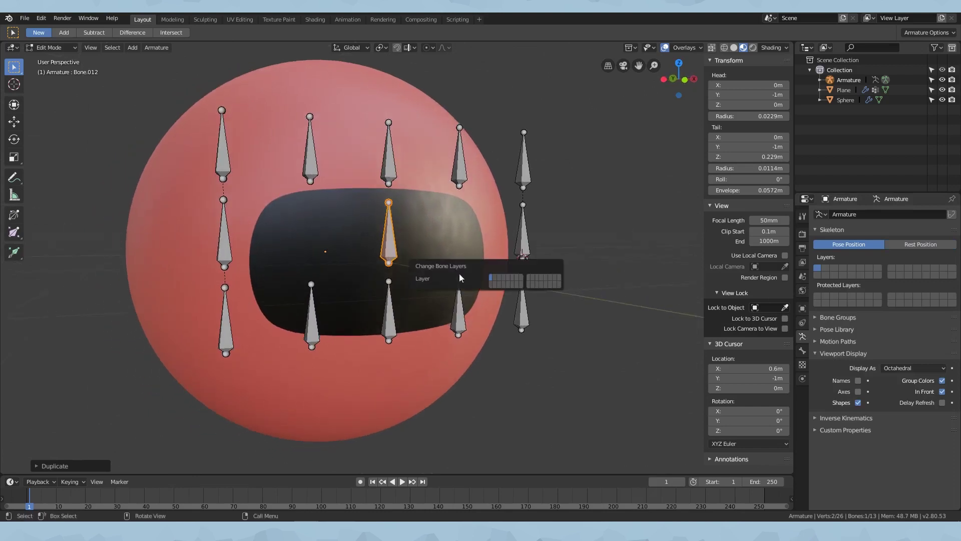
{"action": "left_click", "coordinate": [494, 276]}
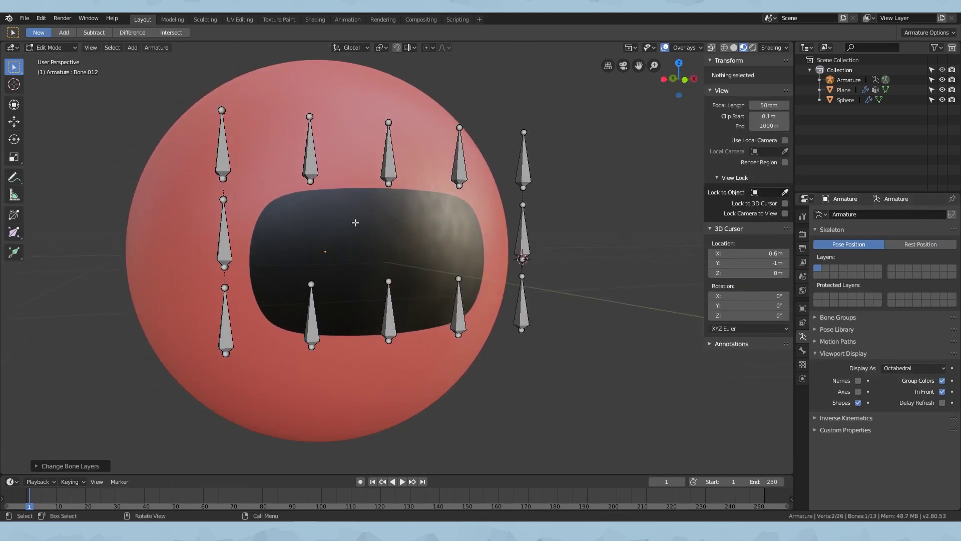
{"action": "middle_click_drag", "start_coordinate": [355, 222], "coordinate": [392, 257]}
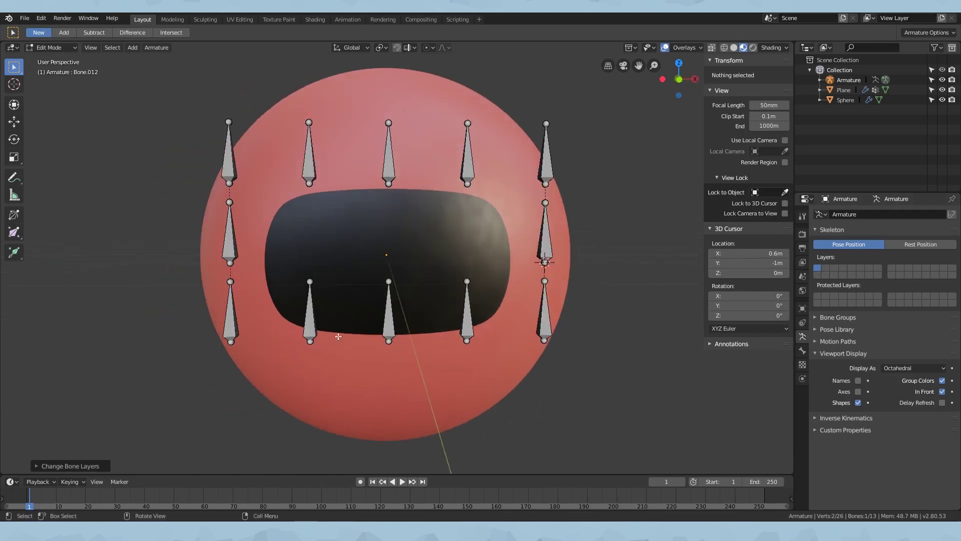
{"action": "left_click", "coordinate": [828, 266]}
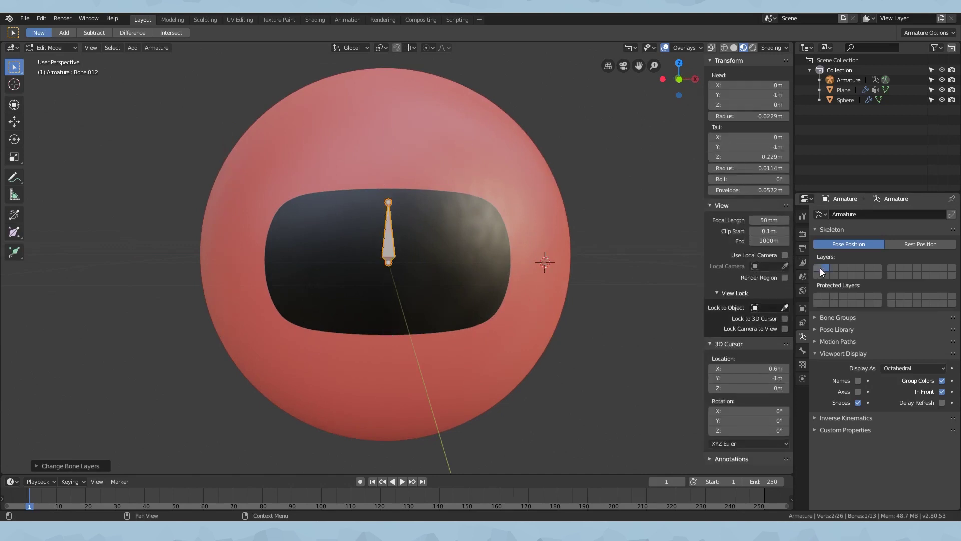
{"action": "middle_click_drag", "start_coordinate": [591, 318], "coordinate": [607, 319]}
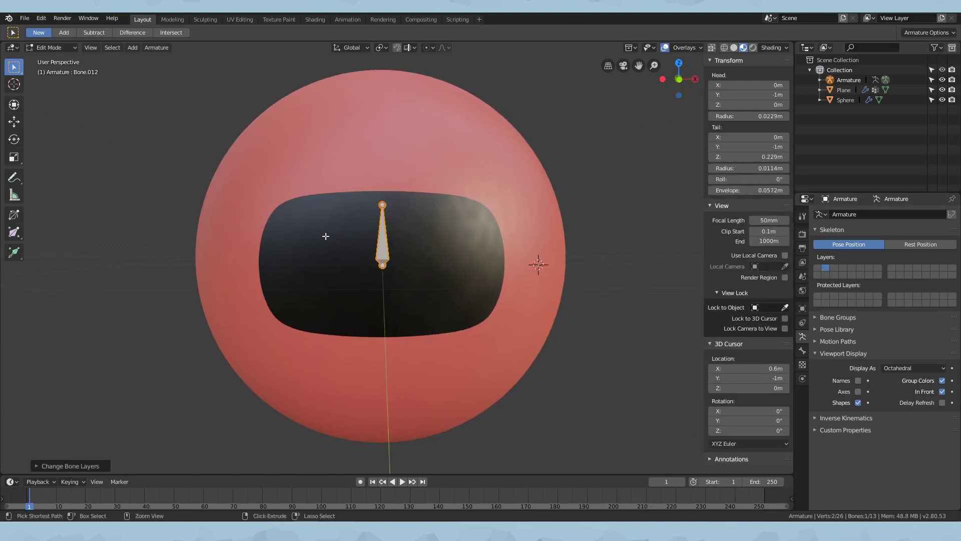
Save the file, then extrude a new bone 0.2 m along global Z from the base joint of the centre bone.
{"action": "key", "text": "ctrl+s"}
{"action": "scroll", "coordinate": [350, 270], "scroll_direction": "up", "scroll_amount": 8}
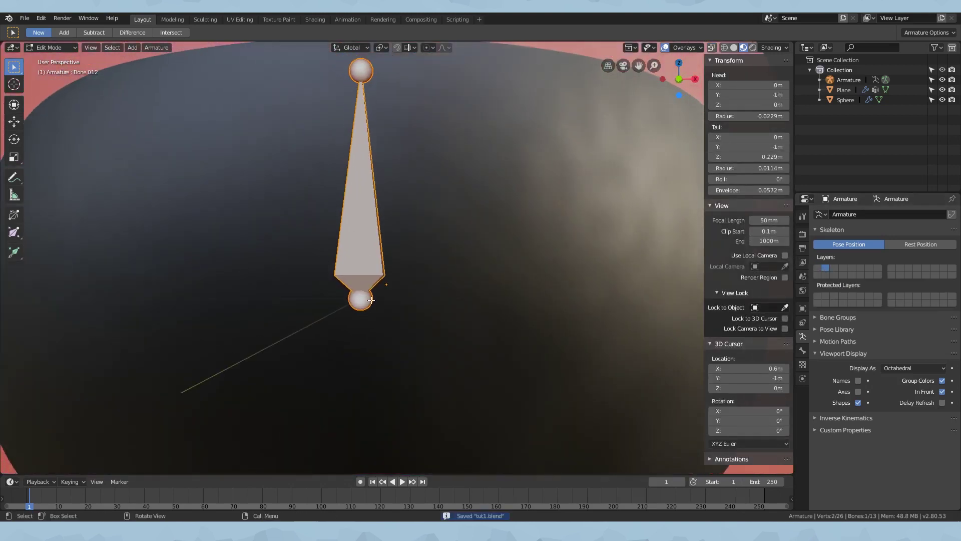
{"action": "left_click", "coordinate": [365, 296]}
{"action": "middle_click_drag", "start_coordinate": [366, 296], "coordinate": [388, 300]}
{"action": "middle_click_drag", "start_coordinate": [337, 242], "coordinate": [341, 300], "text": "shift"}
{"action": "scroll", "coordinate": [341, 300], "scroll_direction": "down", "scroll_amount": 2}
{"action": "scroll", "coordinate": [500, 281], "scroll_direction": "up", "scroll_amount": 2}
{"action": "key", "text": "e"}
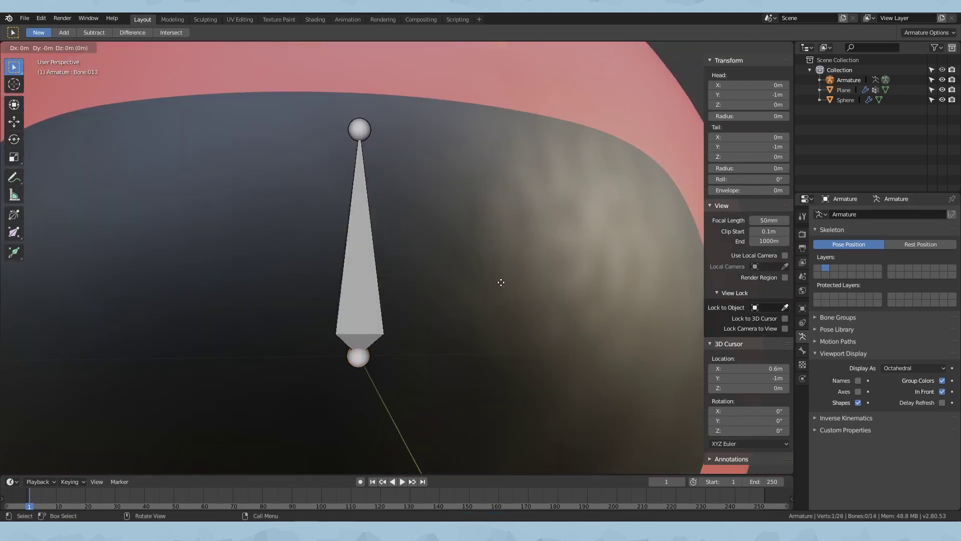
{"action": "type", "text": "z"}
{"action": "type", "text": ".2"}
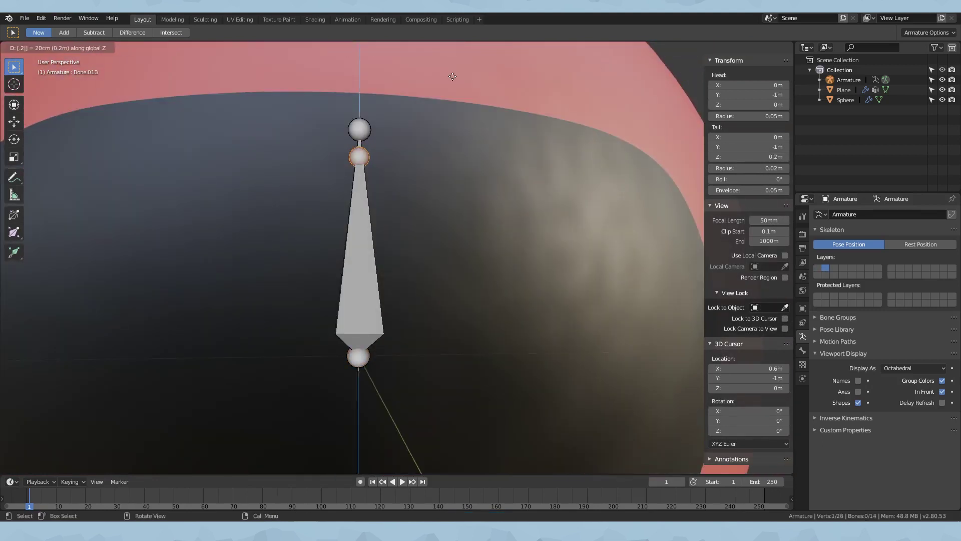
{"action": "key", "text": "Return"}
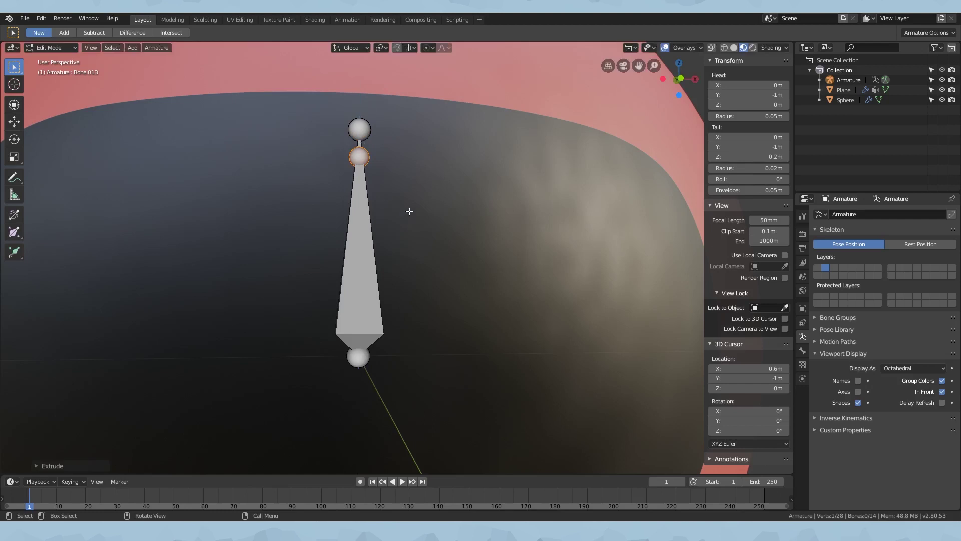
Select the original, longer centre bone and rename it tongueTarget.
{"action": "scroll", "coordinate": [409, 211], "scroll_direction": "down", "scroll_amount": 4}
{"action": "middle_click_drag", "start_coordinate": [420, 215], "coordinate": [374, 224]}
{"action": "left_click", "coordinate": [389, 254]}
{"action": "scroll", "coordinate": [391, 270], "scroll_direction": "up", "scroll_amount": 3}
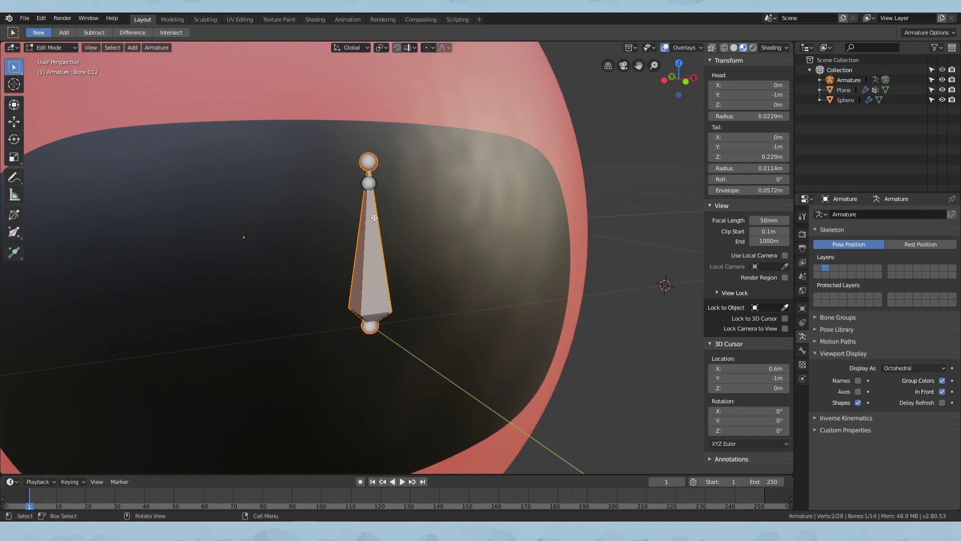
{"action": "scroll", "coordinate": [374, 217], "scroll_direction": "down", "scroll_amount": 2}
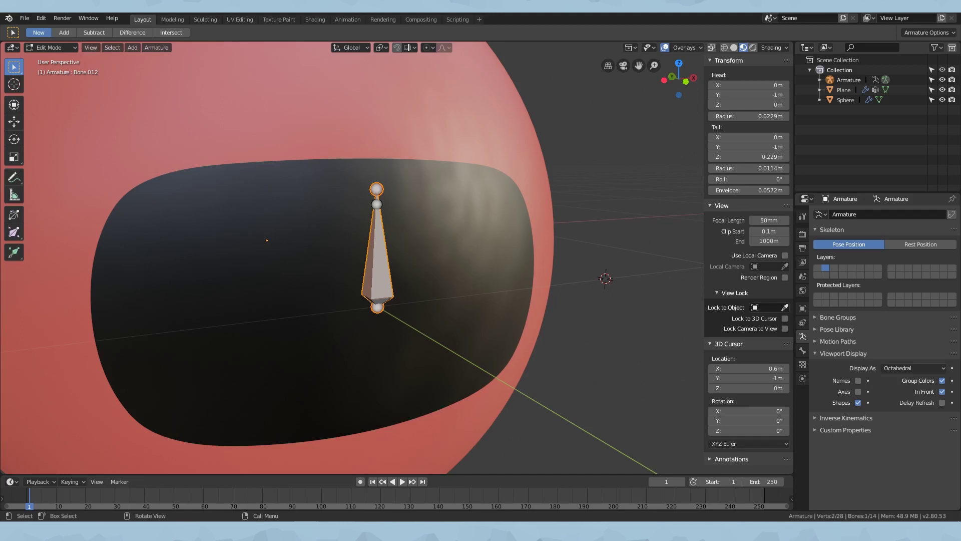
{"action": "left_click", "coordinate": [802, 350]}
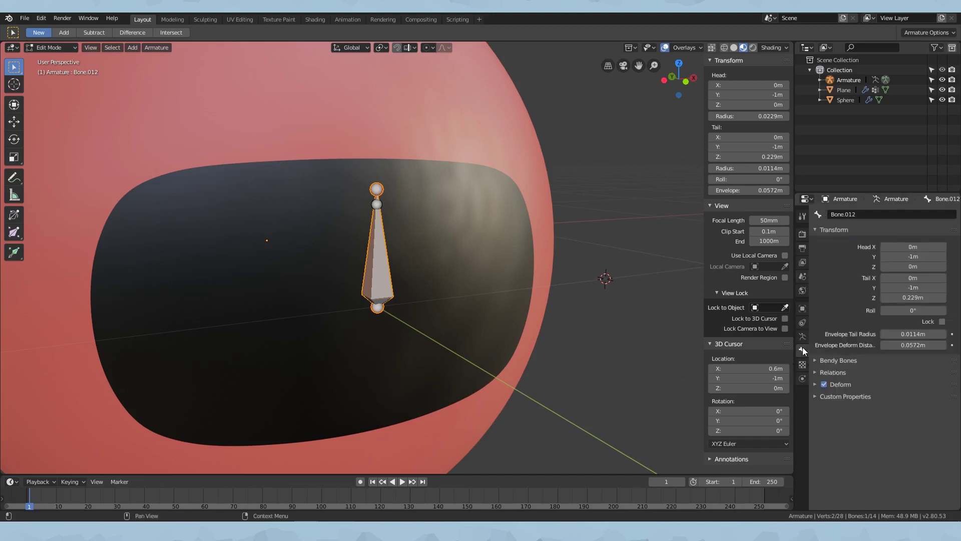
{"action": "left_click", "coordinate": [864, 212]}
{"action": "type", "text": "tongue"}
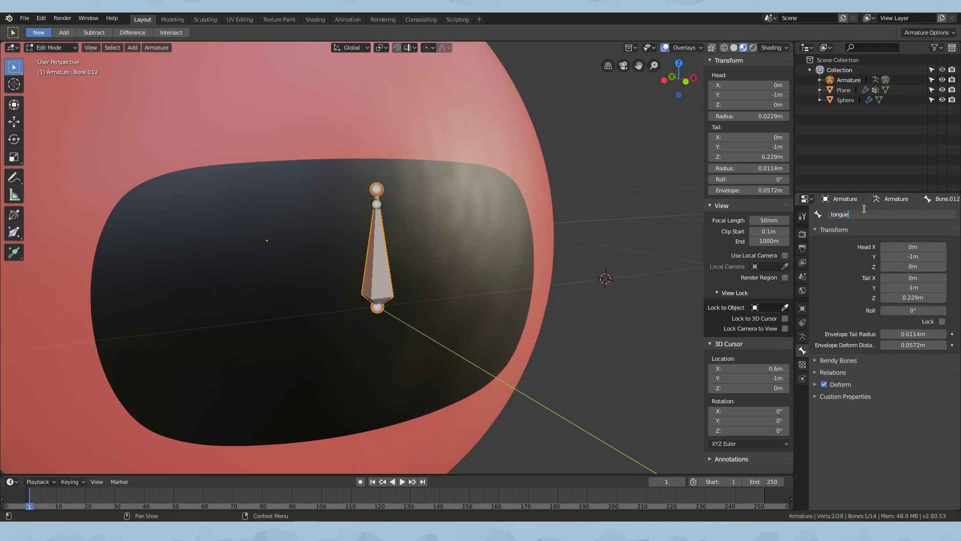
{"action": "type", "text": "Target"}
{"action": "key", "text": "Return"}
Try to rename the shorter extruded bone tongueBase after inverting the bone selection.
{"action": "middle_click_drag", "start_coordinate": [391, 247], "coordinate": [414, 247]}
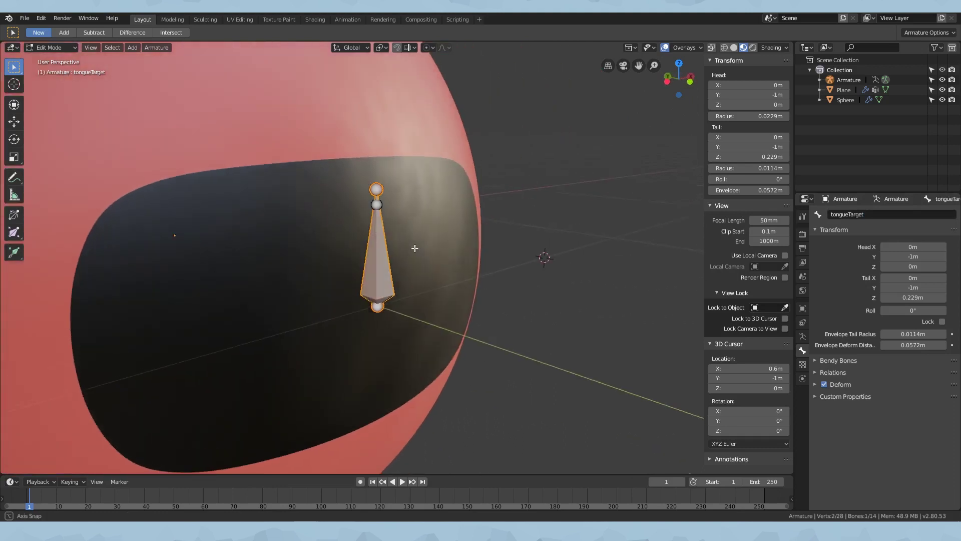
{"action": "middle_click_drag", "start_coordinate": [370, 270], "coordinate": [324, 268]}
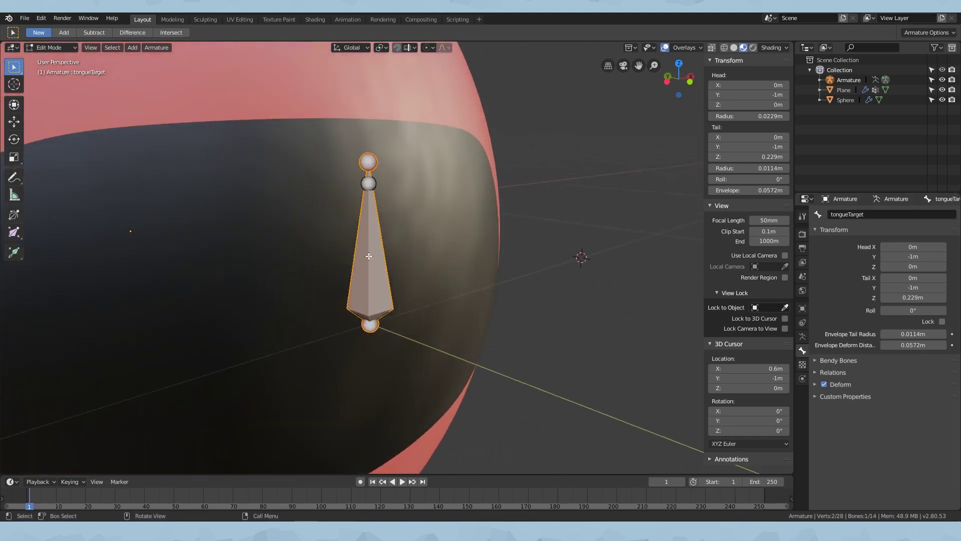
{"action": "key", "text": "ctrl"}
{"action": "key", "text": "ctrl+i"}
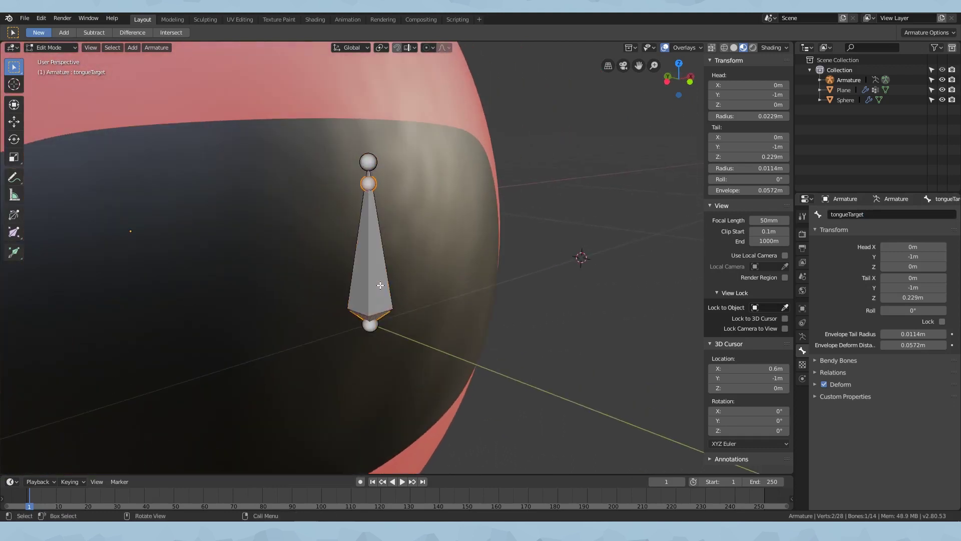
{"action": "middle_click_drag", "start_coordinate": [366, 270], "coordinate": [368, 299]}
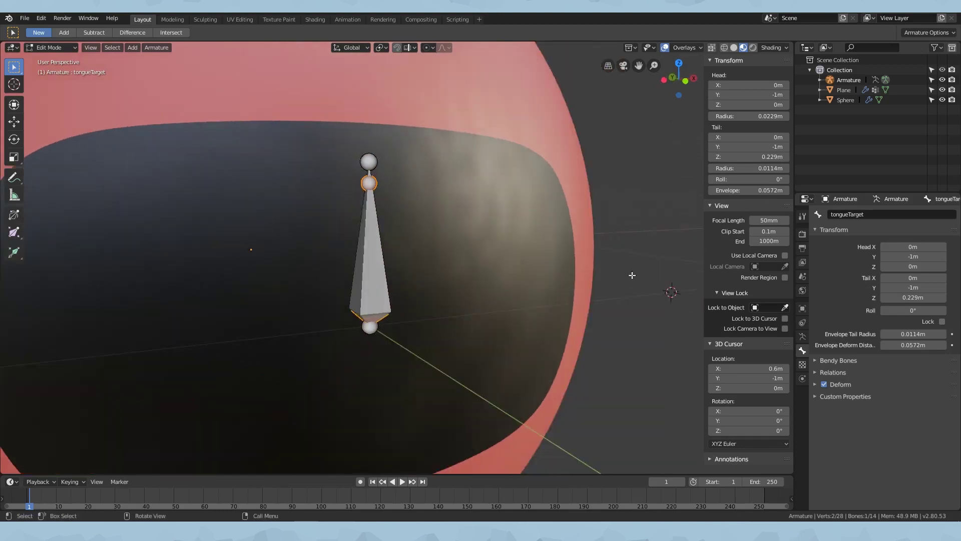
{"action": "left_click", "coordinate": [856, 214]}
{"action": "type", "text": "tongueBase"}
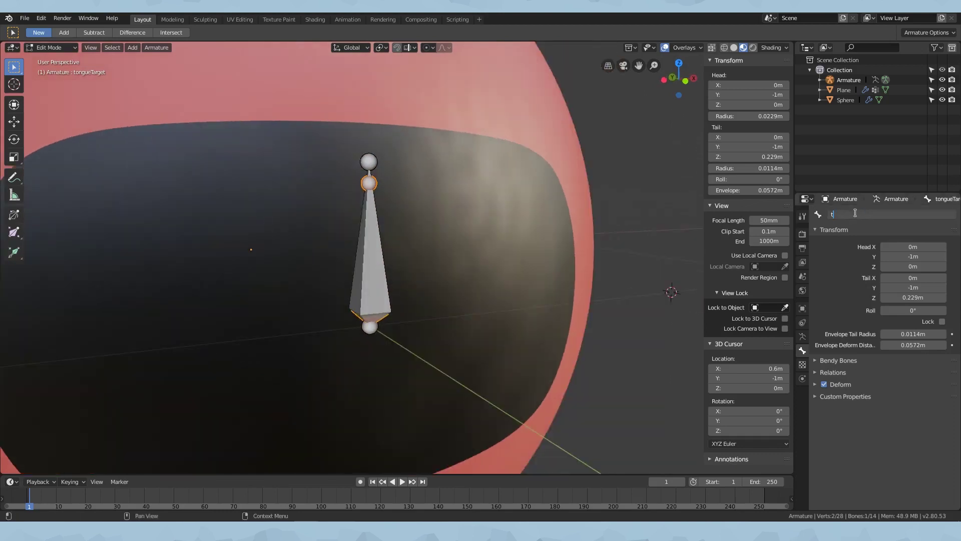
{"action": "key", "text": "Return"}
{"action": "scroll", "coordinate": [391, 272], "scroll_direction": "down", "scroll_amount": 5}
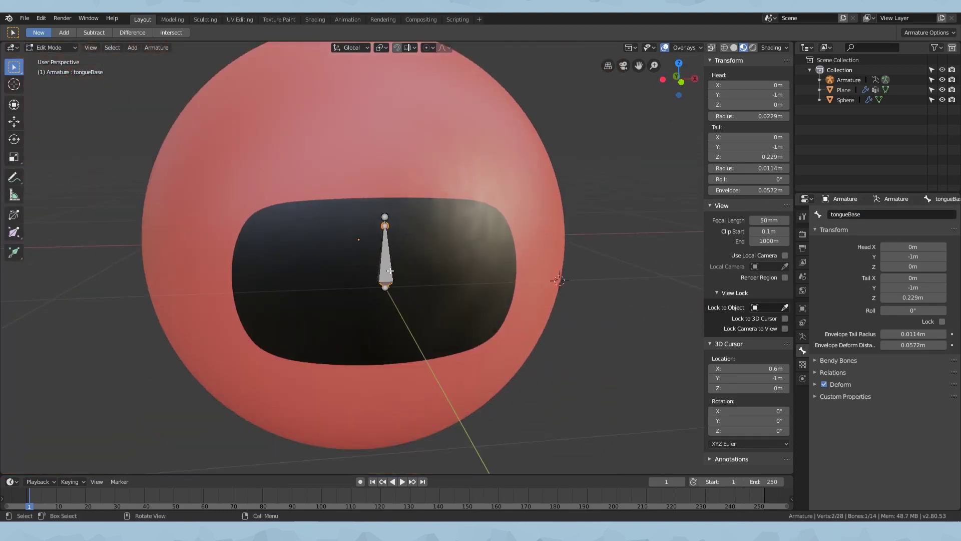
Rename the shorter extruded bone, Bone.013, as tongueBase.
{"action": "left_click", "coordinate": [50, 47]}
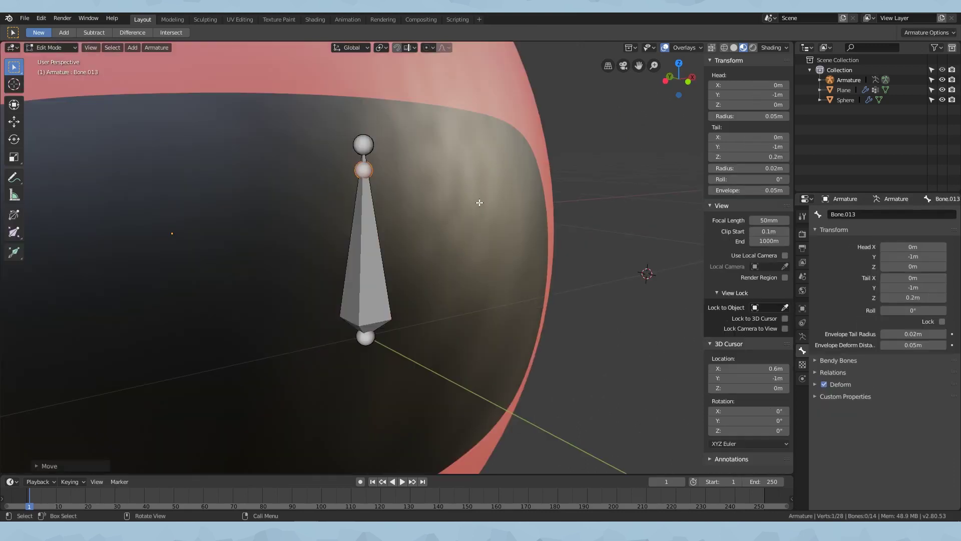
{"action": "left_click", "coordinate": [863, 214]}
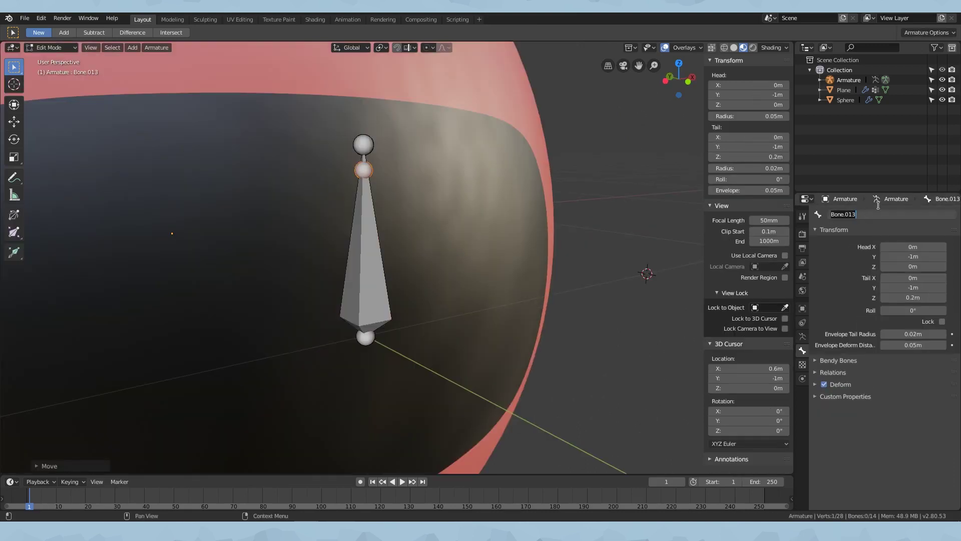
{"action": "type", "text": "tongueBase"}
{"action": "key", "text": "Return"}
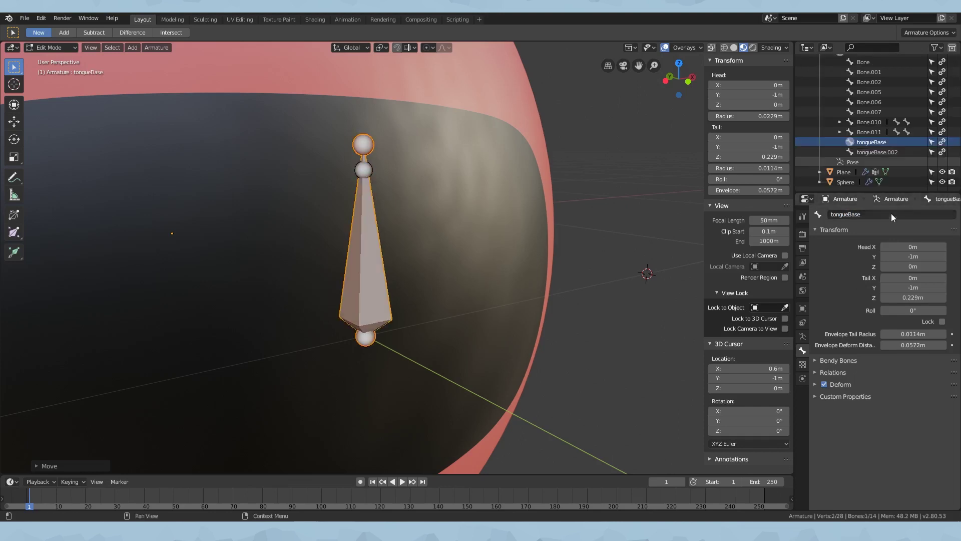
Restore the name tongueTarget on the longer centre bone.
{"action": "left_click", "coordinate": [891, 214]}
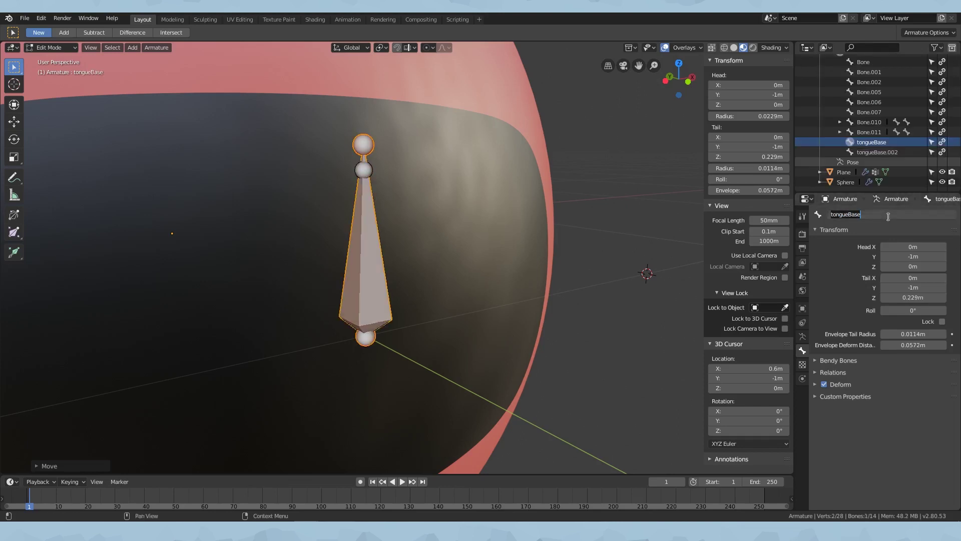
{"action": "type", "text": "tongueTarget"}
{"action": "key", "text": "Return"}
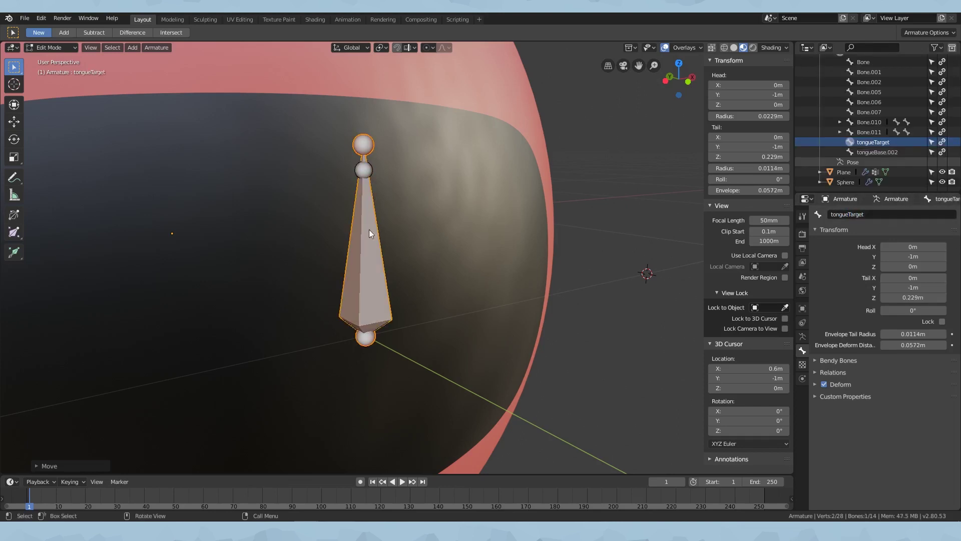
{"action": "key", "text": "ctrl+Tab"}
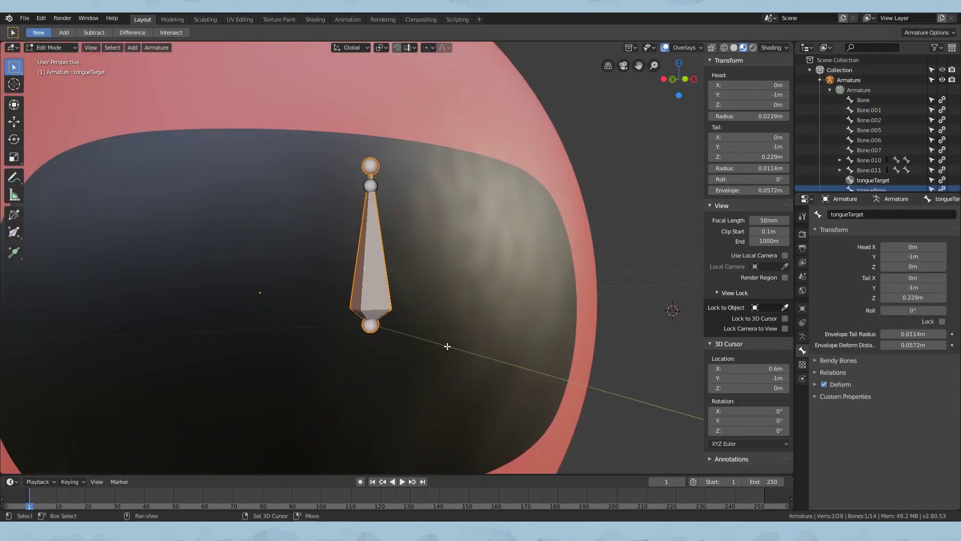
Duplicate the tongueTarget bone in place and rename the copy tongue.
{"action": "key", "text": "shift+d"}
{"action": "key", "text": "Escape"}
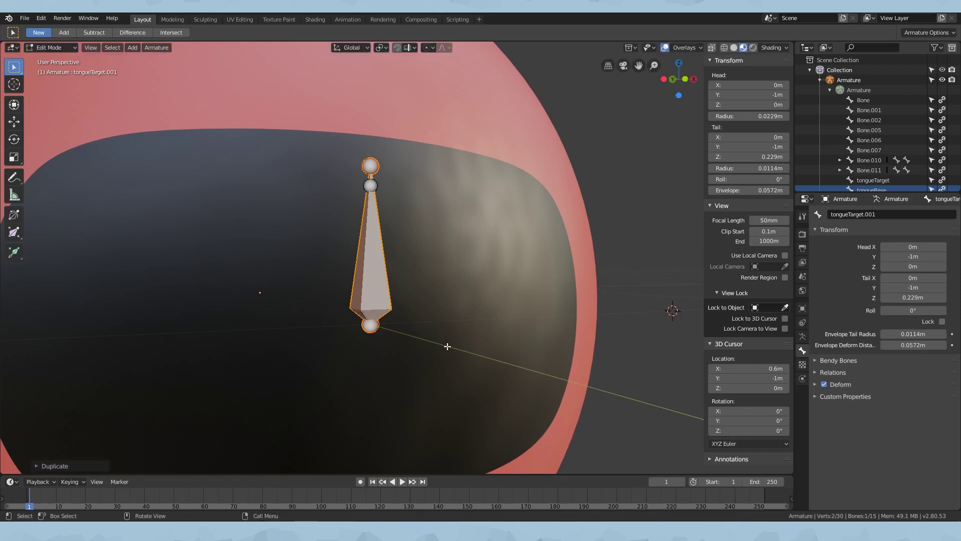
{"action": "left_click", "coordinate": [857, 214]}
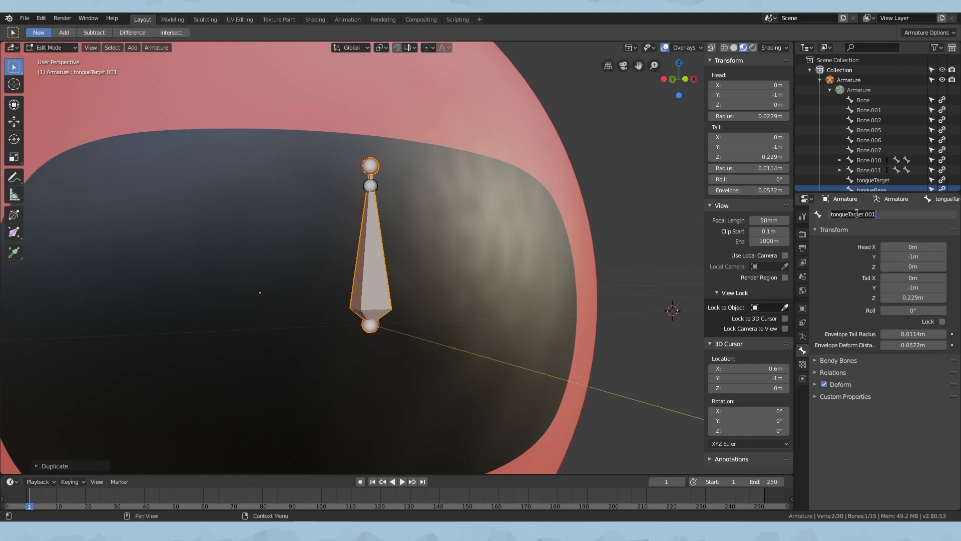
{"action": "type", "text": "tongue"}
{"action": "key", "text": "Return"}
Move the tongue bone to the first bone layer and switch the armature to Pose Mode.
{"action": "key", "text": "m"}
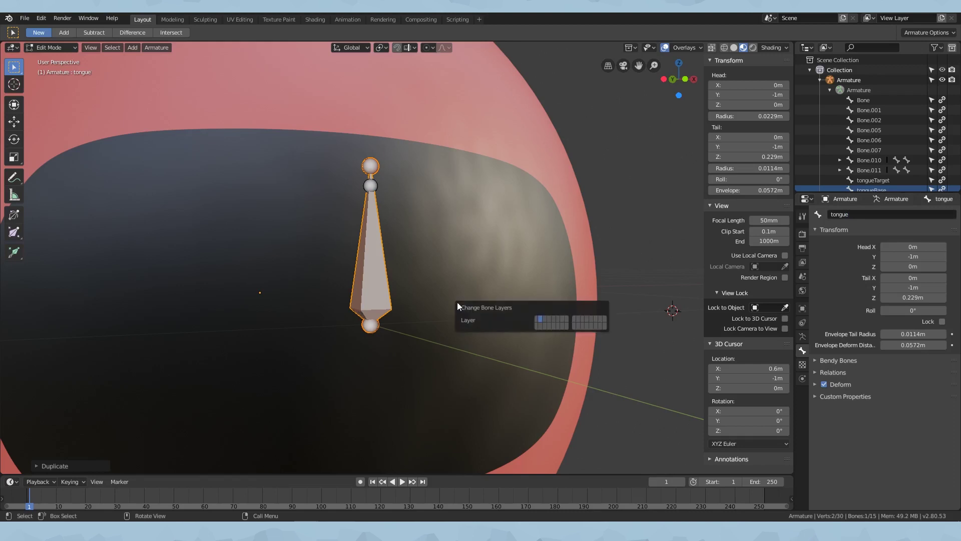
{"action": "left_click", "coordinate": [536, 317]}
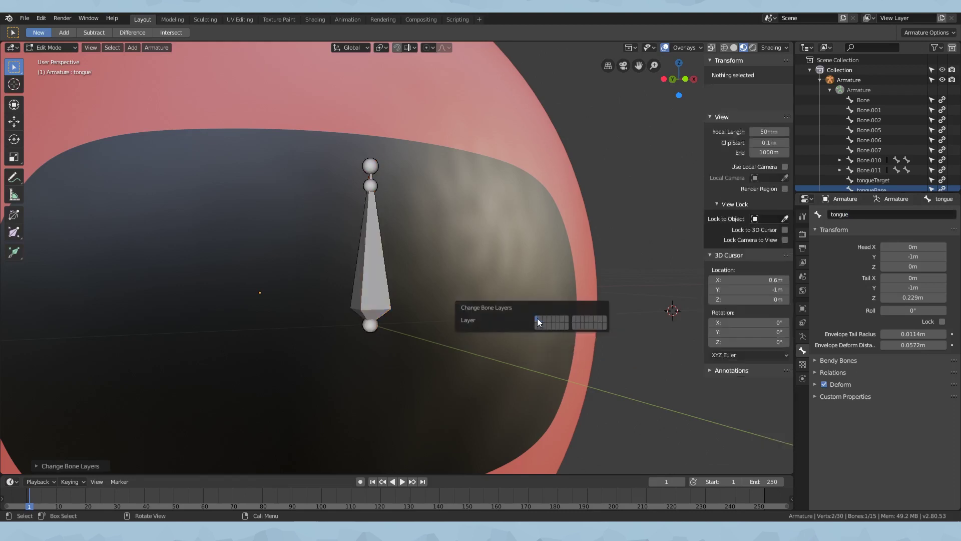
{"action": "key", "text": "ctrl+Tab"}
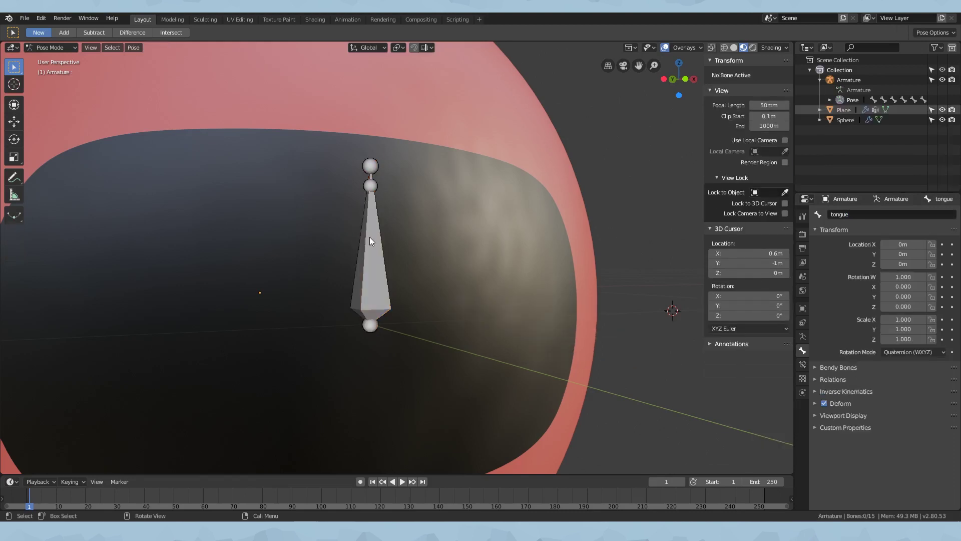
{"action": "key", "text": "ctrl+Tab"}
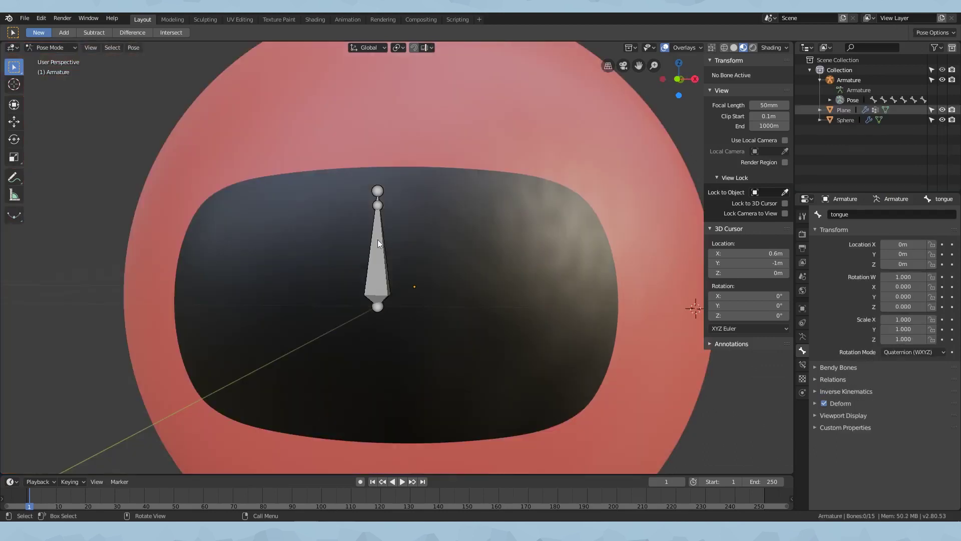
Add a Transformation constraint to the tongueTarget bone, with Armature as target and tongue as its bone.
{"action": "left_click", "coordinate": [379, 244]}
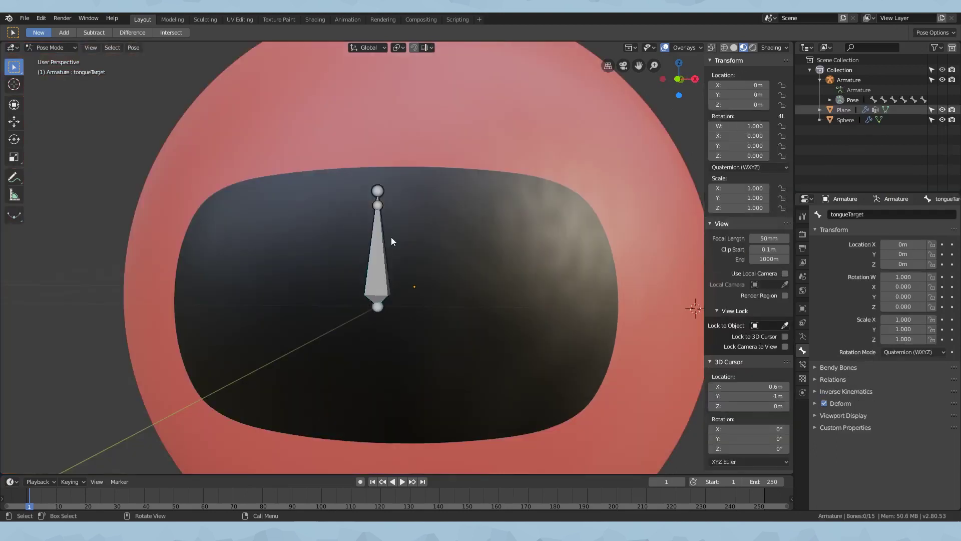
{"action": "left_click", "coordinate": [803, 364]}
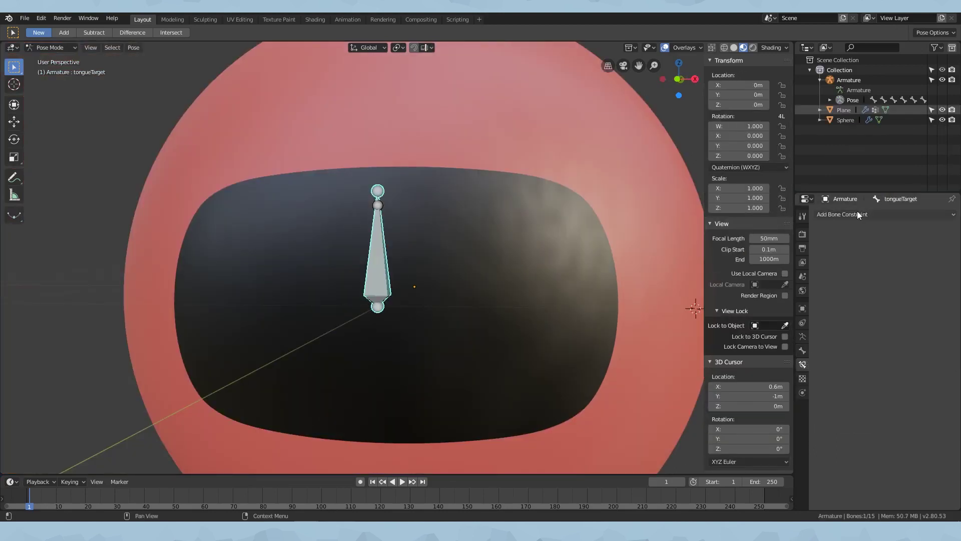
{"action": "left_click", "coordinate": [857, 211]}
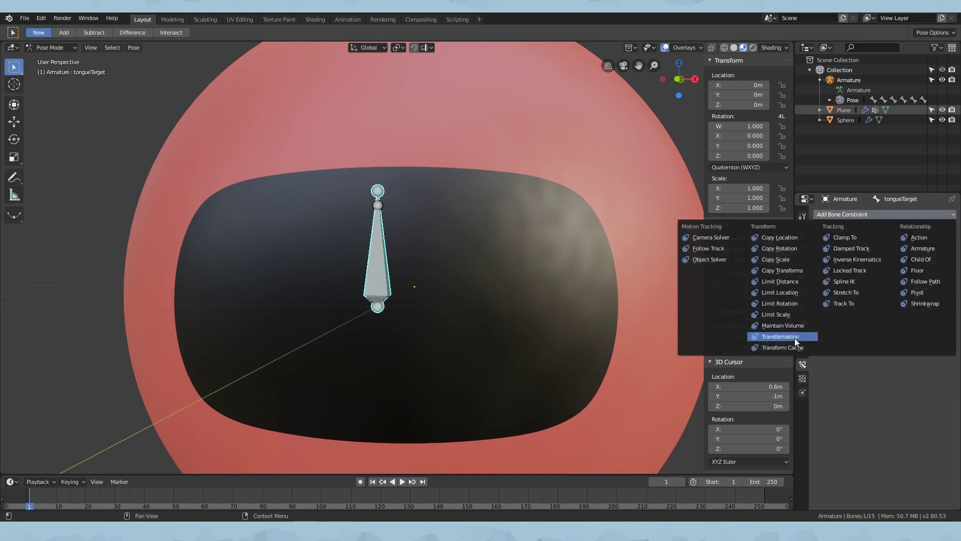
{"action": "left_click", "coordinate": [791, 336]}
{"action": "left_click", "coordinate": [878, 248]}
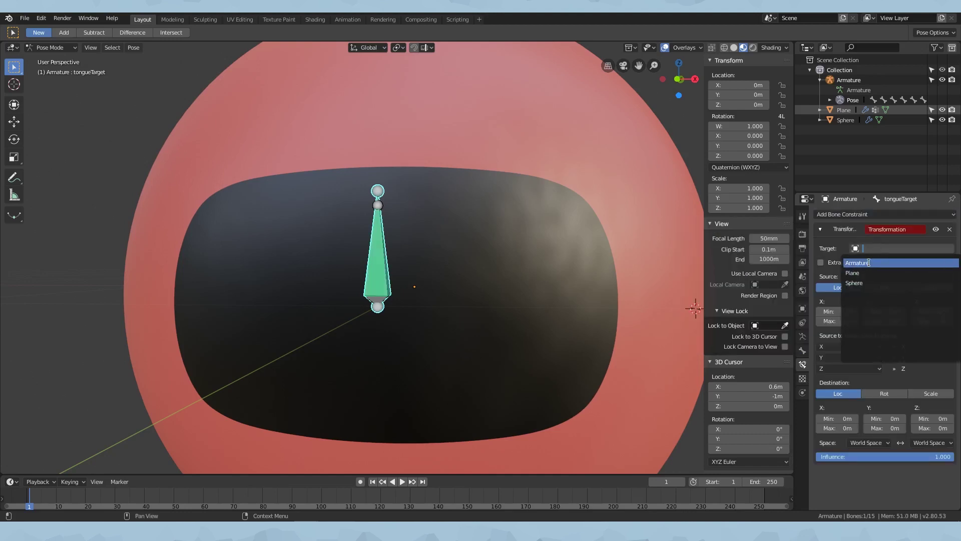
{"action": "left_click", "coordinate": [869, 262]}
{"action": "left_click", "coordinate": [865, 262]}
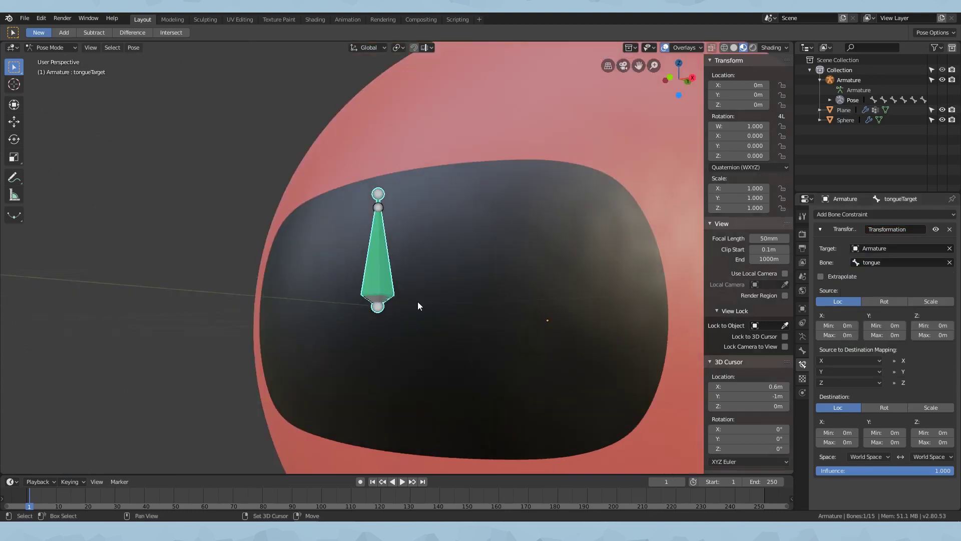
Set the constraint's source Y location range to a minimum of -1 m and a maximum of 1 m, and save the file.
{"action": "left_click", "coordinate": [865, 338]}
{"action": "scroll", "coordinate": [469, 301], "scroll_direction": "down", "scroll_amount": 2}
{"action": "mouse_move", "coordinate": [470, 301]}
{"action": "middle_mouse_down"}
{"action": "mouse_move", "coordinate": [567, 283]}
{"action": "mouse_move", "coordinate": [665, 288]}
{"action": "mouse_move", "coordinate": [583, 259]}
{"action": "mouse_move", "coordinate": [672, 332]}
{"action": "mouse_move", "coordinate": [551, 293]}
{"action": "mouse_move", "coordinate": [647, 374]}
{"action": "mouse_move", "coordinate": [464, 299]}
{"action": "middle_mouse_up"}
{"action": "scroll", "coordinate": [671, 332], "scroll_direction": "up", "scroll_amount": 2}
{"action": "scroll", "coordinate": [550, 293], "scroll_direction": "down", "scroll_amount": 3}
{"action": "scroll", "coordinate": [517, 322], "scroll_direction": "up", "scroll_amount": 3}
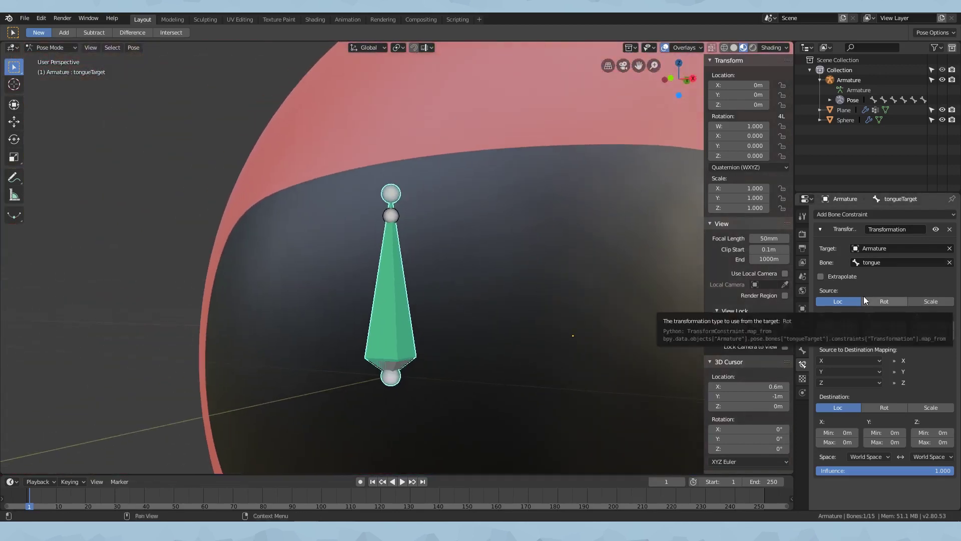
{"action": "left_click", "coordinate": [882, 322]}
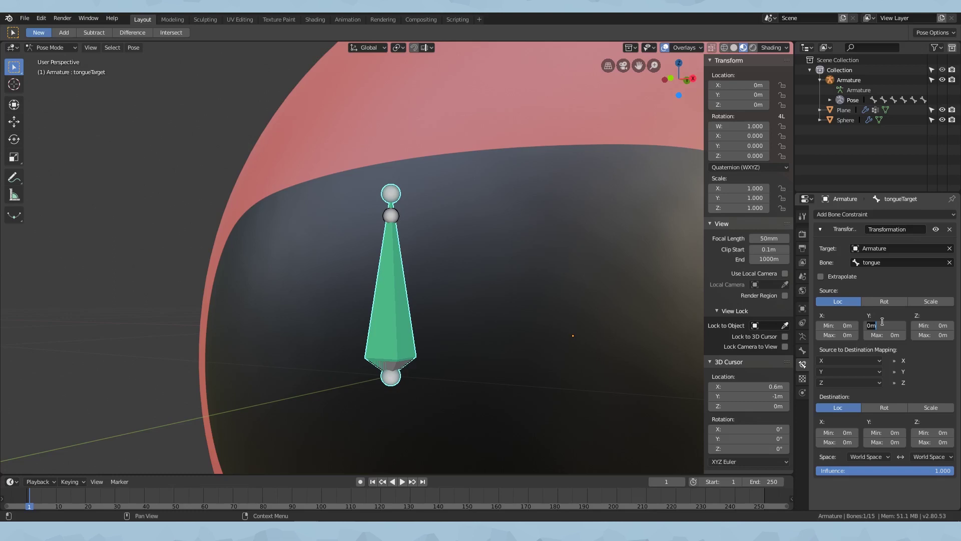
{"action": "type", "text": "-1"}
{"action": "left_click", "coordinate": [882, 336]}
{"action": "type", "text": "1"}
{"action": "key", "text": "Return"}
{"action": "key", "text": "ctrl+s"}
Set the constraint's destination Y location minimum to -2.51 m.
{"action": "scroll", "coordinate": [445, 328], "scroll_direction": "down", "scroll_amount": 3}
{"action": "scroll", "coordinate": [446, 330], "scroll_direction": "down", "scroll_amount": 3}
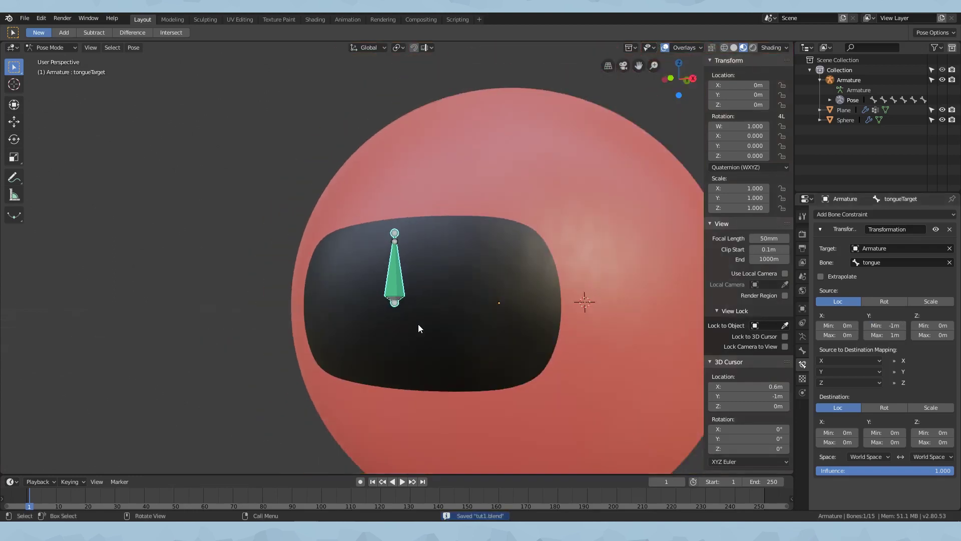
{"action": "left_click", "coordinate": [877, 432]}
{"action": "type", "text": "-2.51"}
{"action": "key", "text": "Return"}
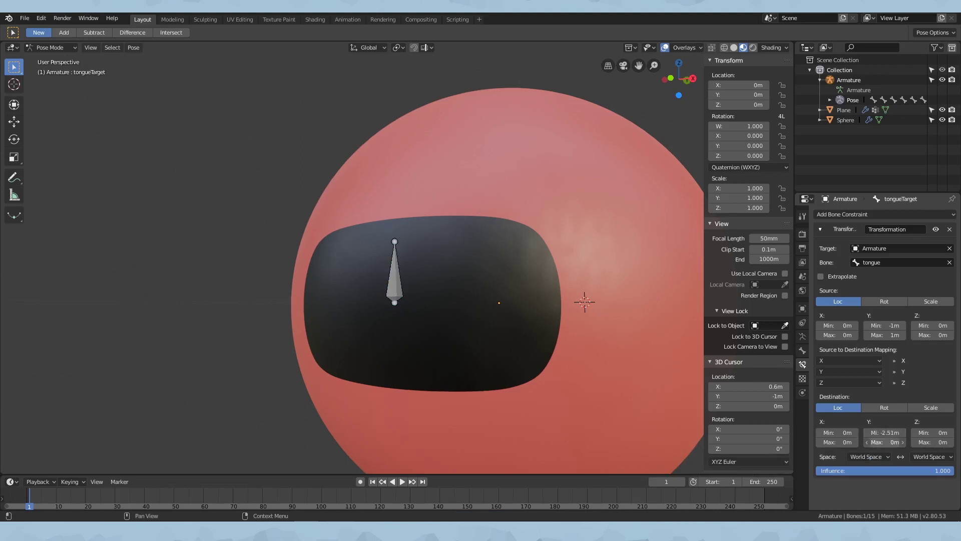
Set the constraint's destination Y location maximum to 2.51 m and set both target and owner space to Local Space.
{"action": "left_click", "coordinate": [881, 440]}
{"action": "type", "text": "2.51"}
{"action": "left_click", "coordinate": [873, 452]}
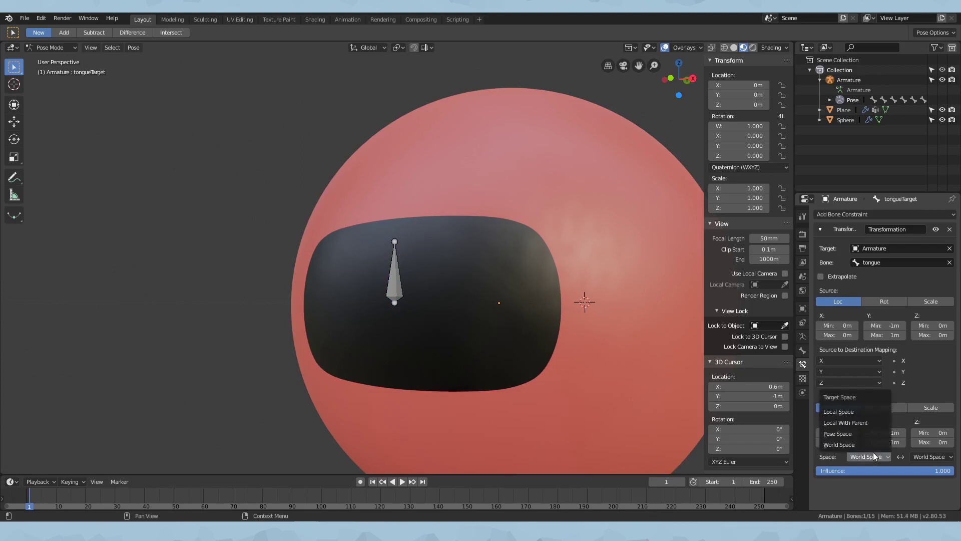
{"action": "left_click", "coordinate": [843, 412]}
{"action": "left_click", "coordinate": [930, 456]}
{"action": "left_click", "coordinate": [911, 413]}
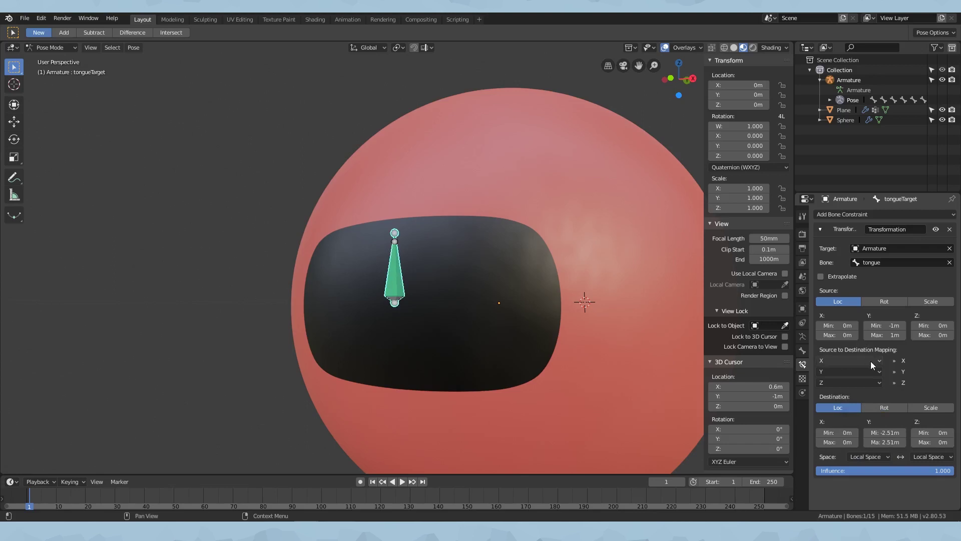
Map the constraint's X, Y and Z destination axes all from the source Y axis.
{"action": "left_click", "coordinate": [870, 361]}
{"action": "left_click", "coordinate": [839, 383]}
Add a second Transformation constraint to tongueTarget, with Armature as target and tongue as its bone, and save the file.
{"action": "left_click", "coordinate": [855, 214]}
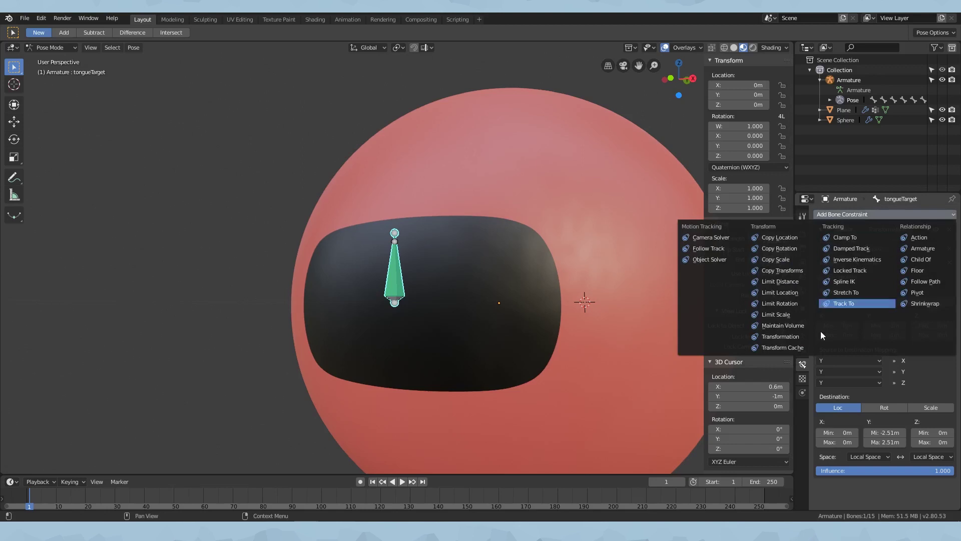
{"action": "key", "text": "Return"}
{"action": "scroll", "coordinate": [893, 263], "scroll_direction": "down", "scroll_amount": 3}
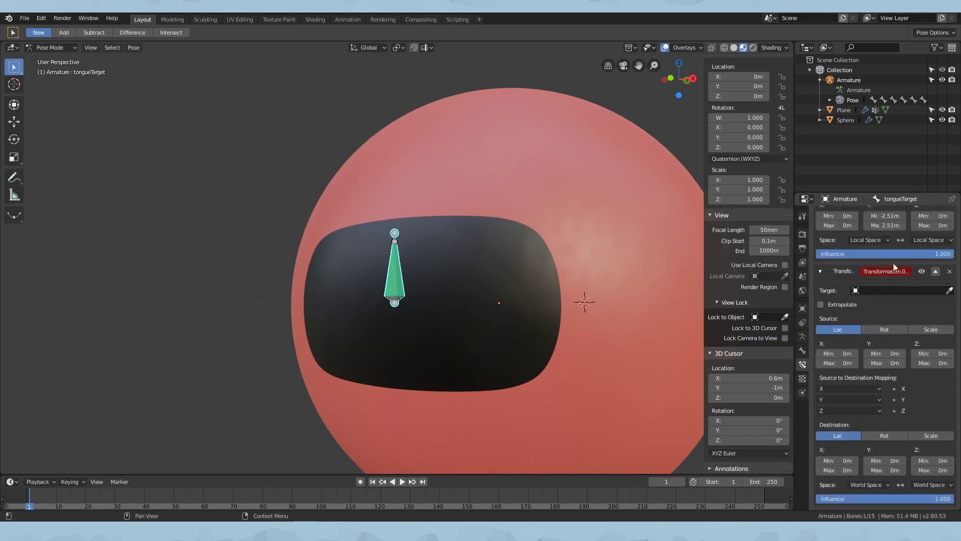
{"action": "left_click", "coordinate": [906, 288]}
{"action": "left_click", "coordinate": [883, 305]}
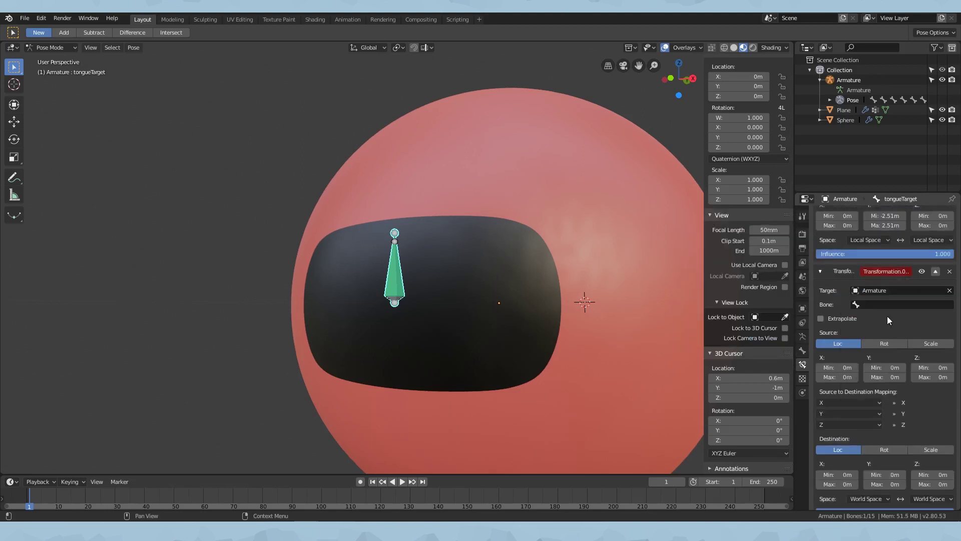
{"action": "left_click", "coordinate": [896, 305]}
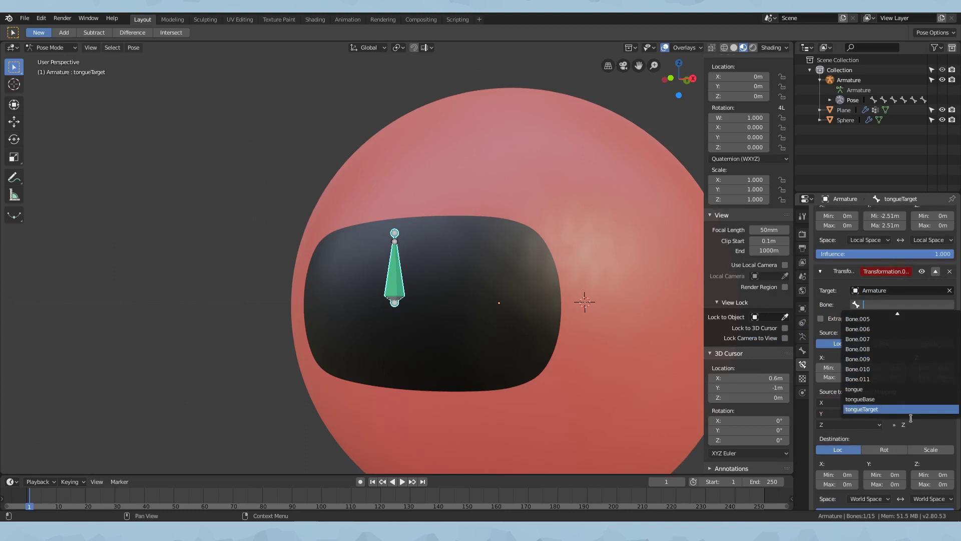
{"action": "left_click", "coordinate": [869, 390]}
{"action": "key", "text": "ctrl+s"}
Set the second constraint's source X location range to a minimum of -1 m and a maximum of 1 m.
{"action": "left_click", "coordinate": [837, 367]}
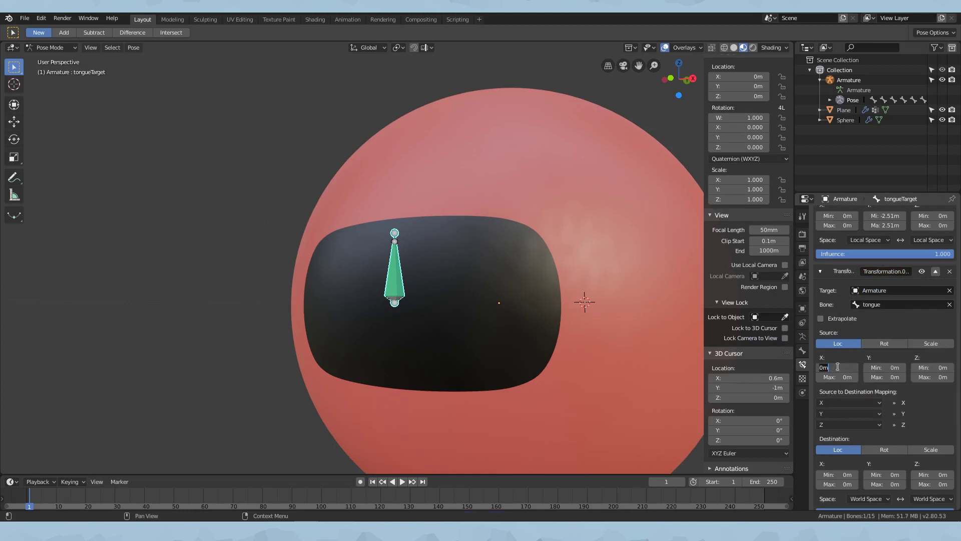
{"action": "type", "text": "-1"}
{"action": "key", "text": "Tab"}
{"action": "type", "text": "1"}
{"action": "key", "text": "Return"}
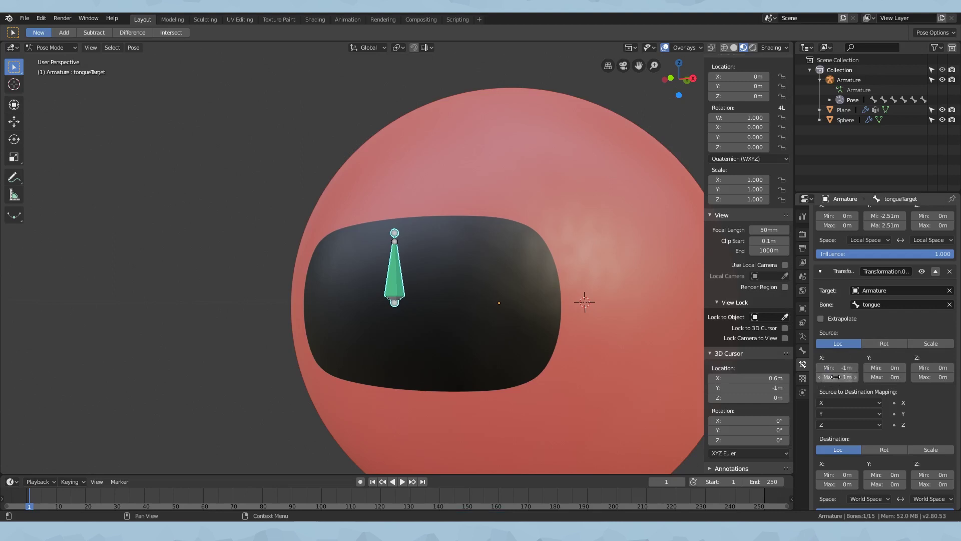
Map the second constraint's X, Y and Z destination axes all from the source X axis.
{"action": "left_click", "coordinate": [866, 402]}
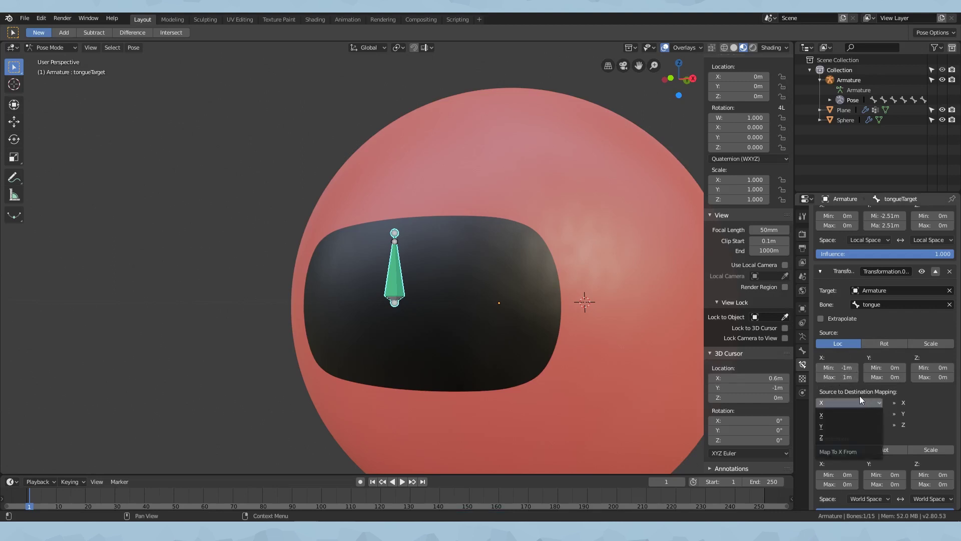
{"action": "left_click", "coordinate": [864, 414]}
{"action": "left_click", "coordinate": [864, 414]}
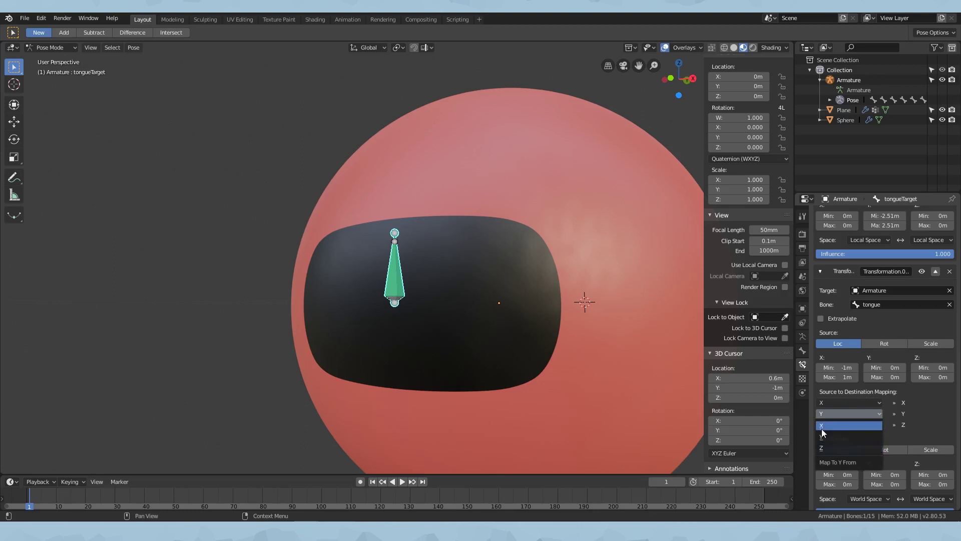
{"action": "left_click", "coordinate": [821, 429]}
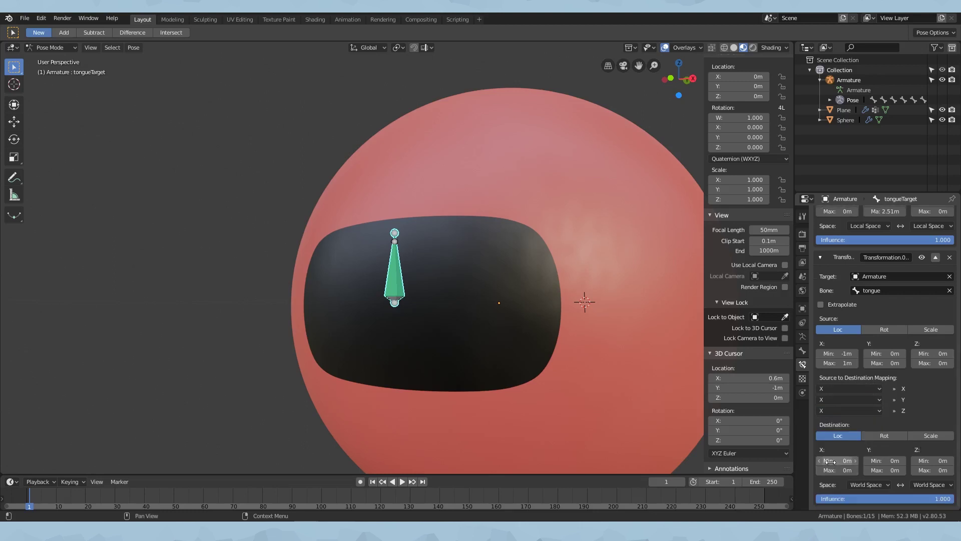
Set the second constraint's destination X location range to a minimum of -2.51 m and a maximum of 2.51 m.
{"action": "left_click", "coordinate": [829, 460]}
{"action": "key", "text": "BackSpace"}
{"action": "type", "text": "-2.51"}
{"action": "key", "text": "Tab"}
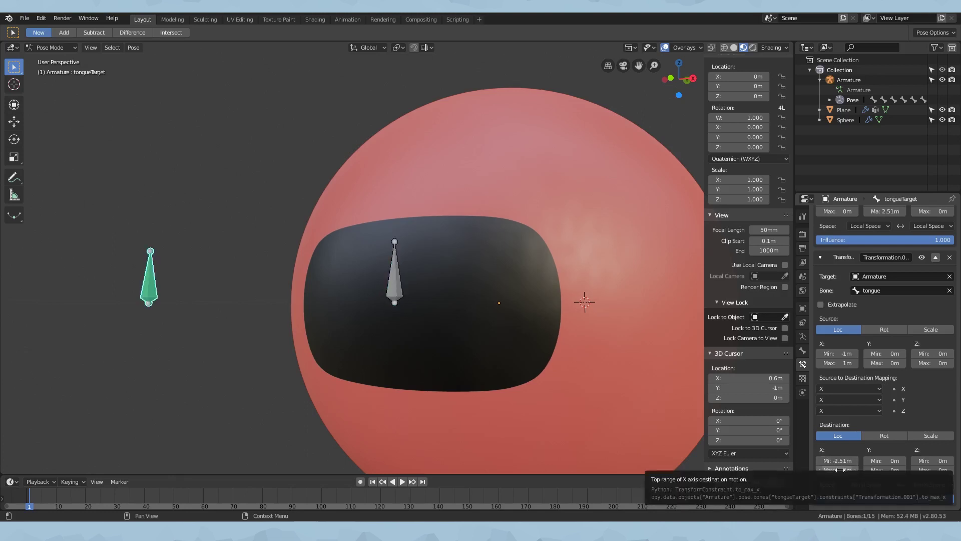
{"action": "type", "text": "2"}
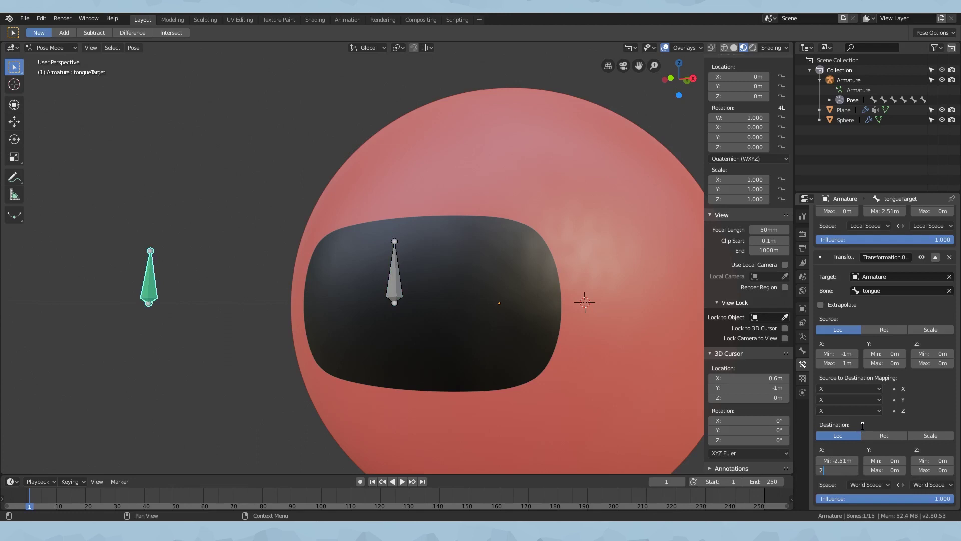
{"action": "type", "text": ".51m"}
{"action": "key", "text": "Return"}
Set the second constraint's target and owner space to Local Space.
{"action": "left_click", "coordinate": [870, 484]}
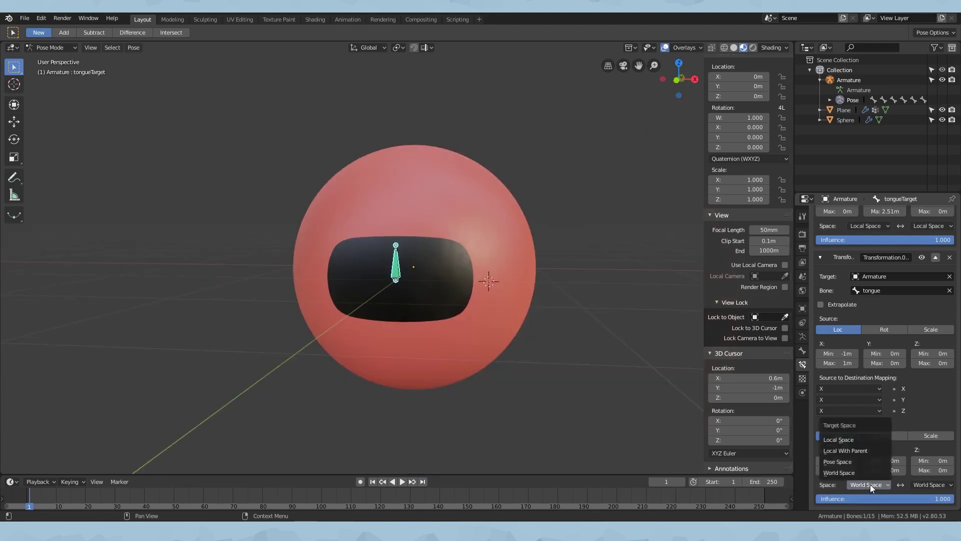
{"action": "left_click", "coordinate": [838, 440]}
{"action": "left_click", "coordinate": [930, 484]}
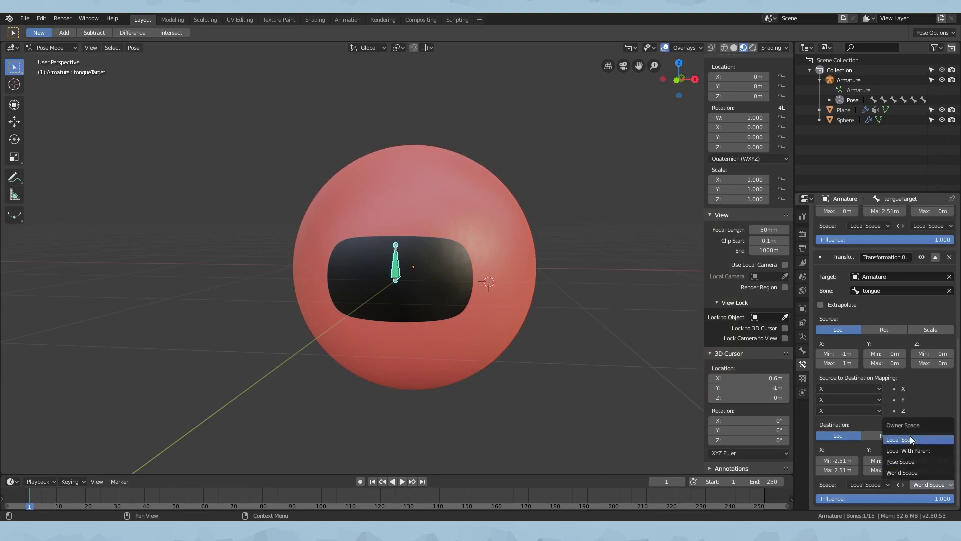
{"action": "left_click", "coordinate": [901, 439]}
{"action": "scroll", "coordinate": [917, 402], "scroll_direction": "up", "scroll_amount": 6}
{"action": "middle_click_drag", "start_coordinate": [530, 350], "coordinate": [551, 350]}
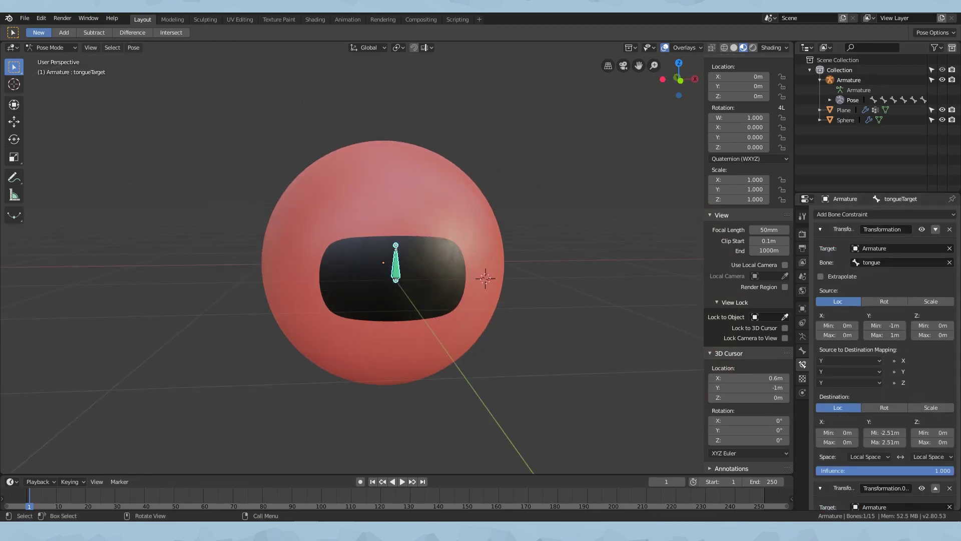
{"action": "scroll", "coordinate": [296, 326], "scroll_direction": "up", "scroll_amount": 2}
Display only the armature's first bone layer and switch to Object Mode.
{"action": "left_click", "coordinate": [803, 336]}
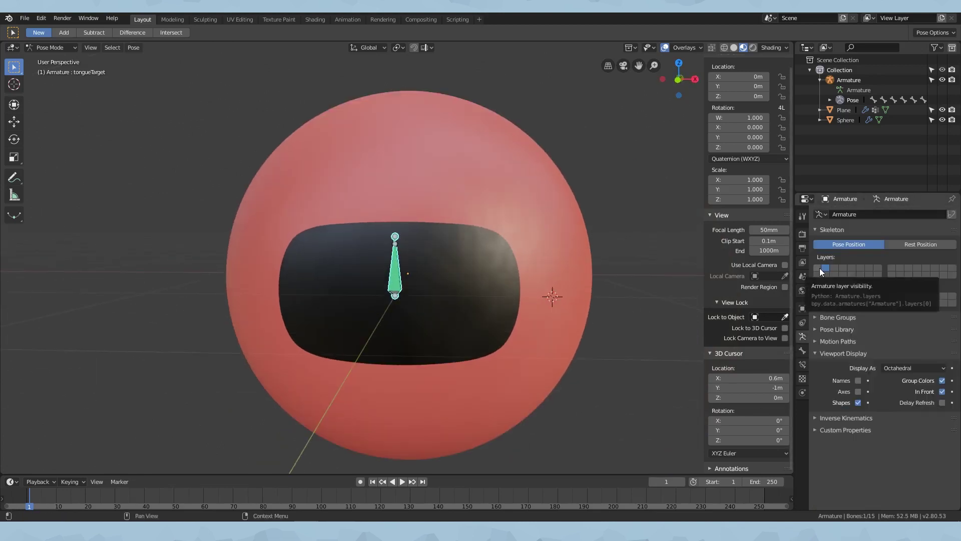
{"action": "left_click", "coordinate": [818, 268]}
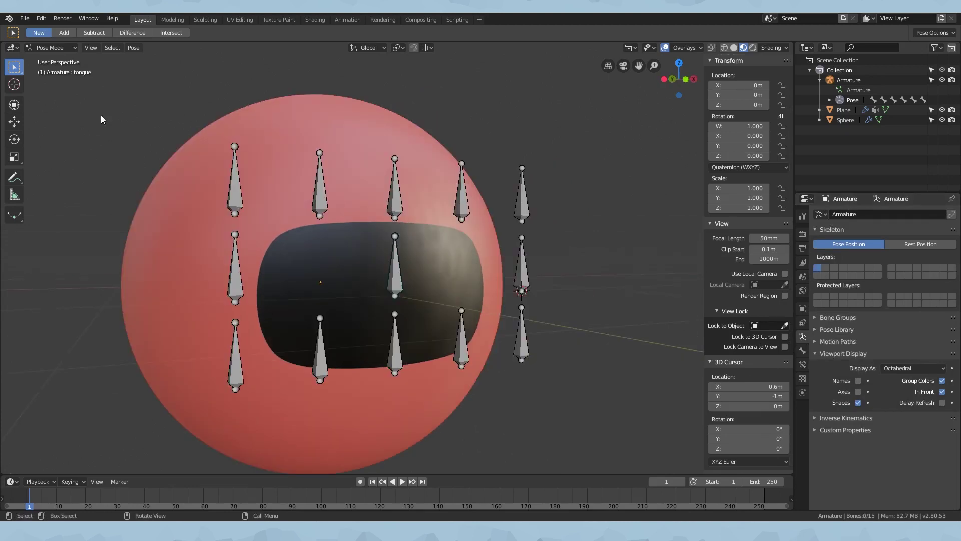
{"action": "left_click", "coordinate": [58, 48]}
{"action": "left_click", "coordinate": [46, 56]}
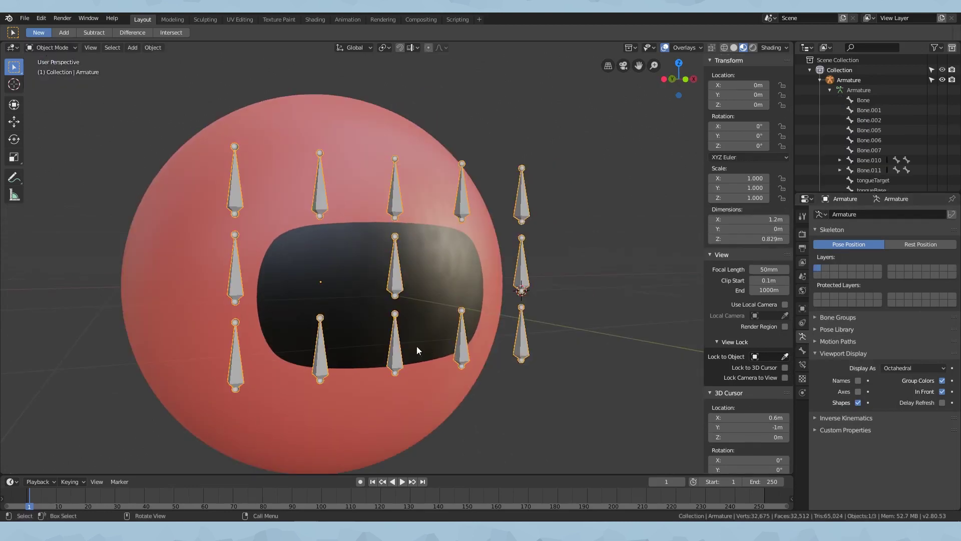
Select the mouth plane and add a UV Warp modifier to it.
{"action": "left_click", "coordinate": [425, 305]}
{"action": "middle_click_drag", "start_coordinate": [426, 308], "coordinate": [461, 307]}
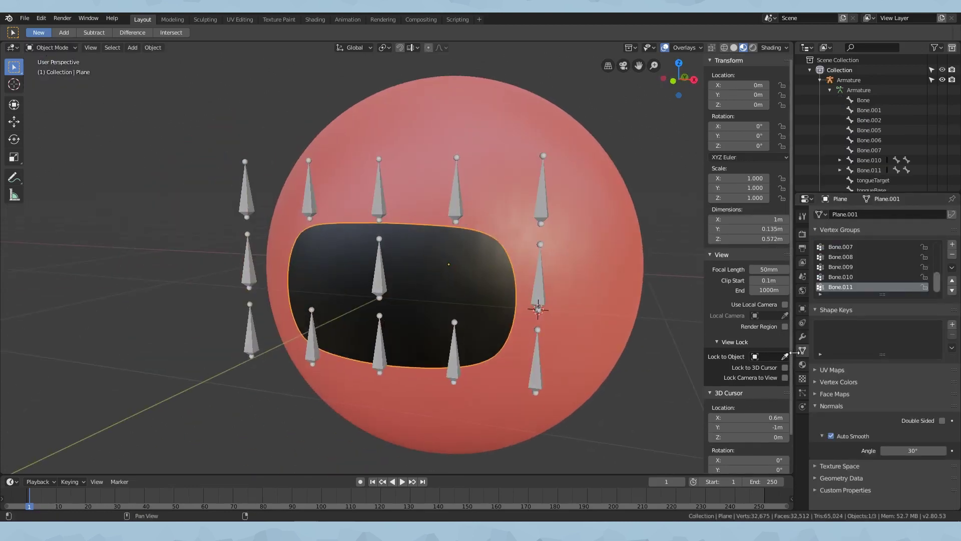
{"action": "left_click", "coordinate": [802, 336]}
{"action": "left_click", "coordinate": [851, 215]}
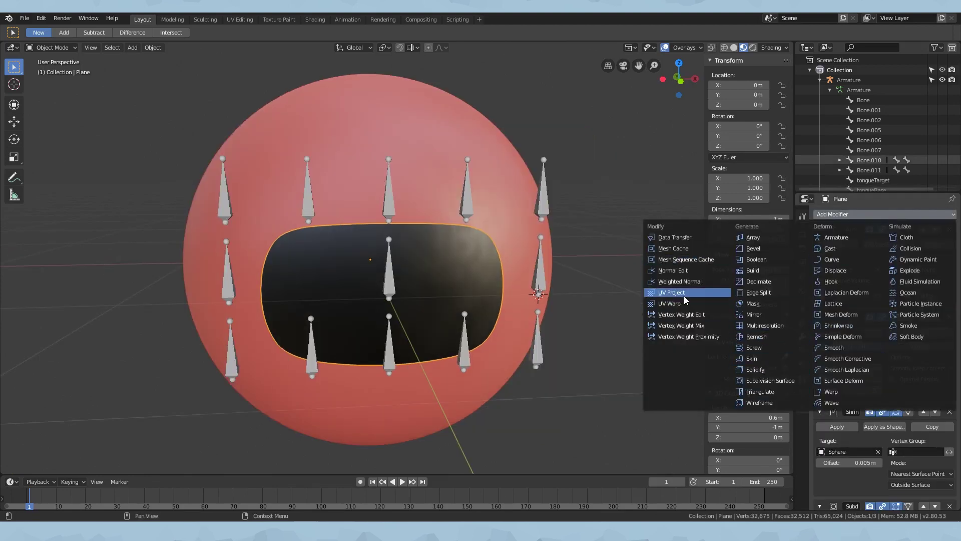
{"action": "left_click", "coordinate": [669, 303]}
{"action": "scroll", "coordinate": [394, 281], "scroll_direction": "up", "scroll_amount": 3}
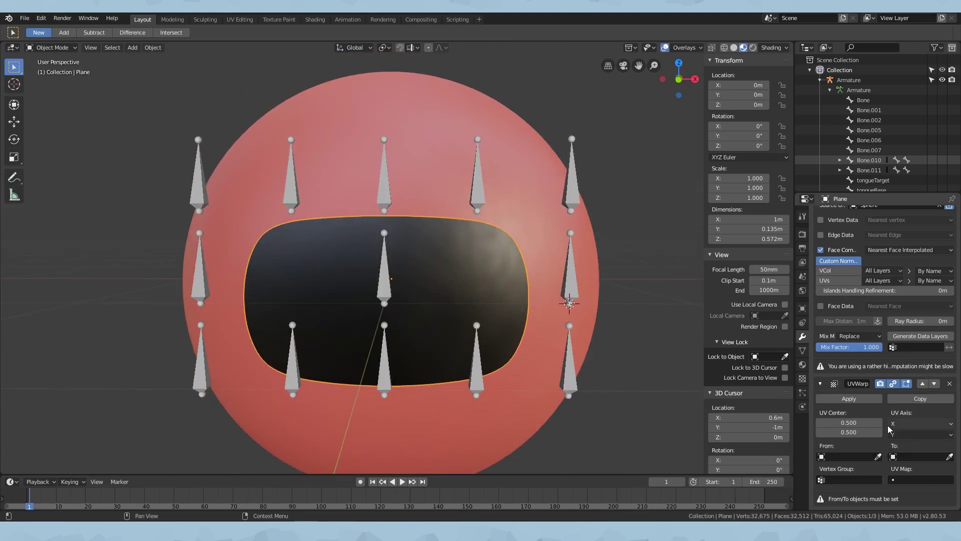
Set the UV Warp to go from Armature bone tongueTarget to Armature bone tongueBase.
{"action": "left_click", "coordinate": [839, 454]}
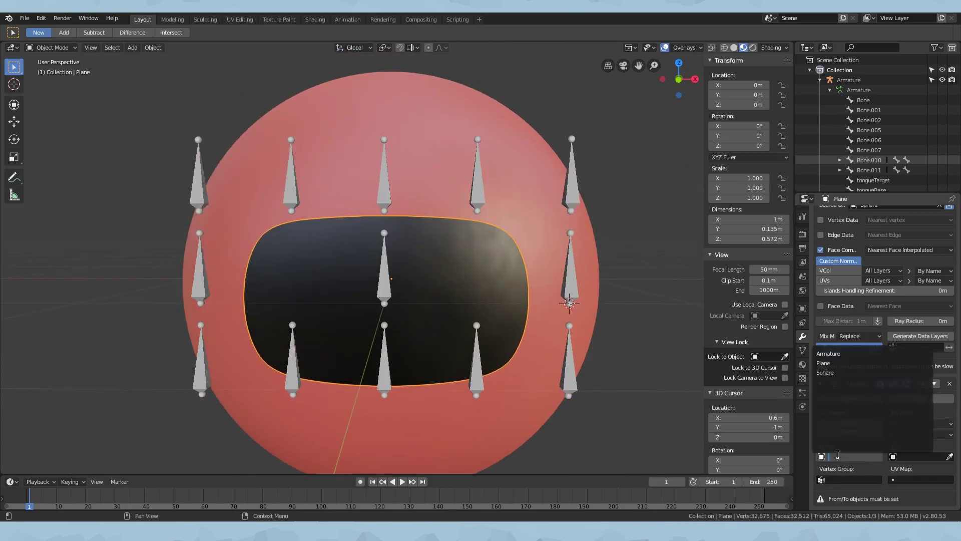
{"action": "left_click", "coordinate": [838, 354]}
{"action": "left_click", "coordinate": [837, 457]}
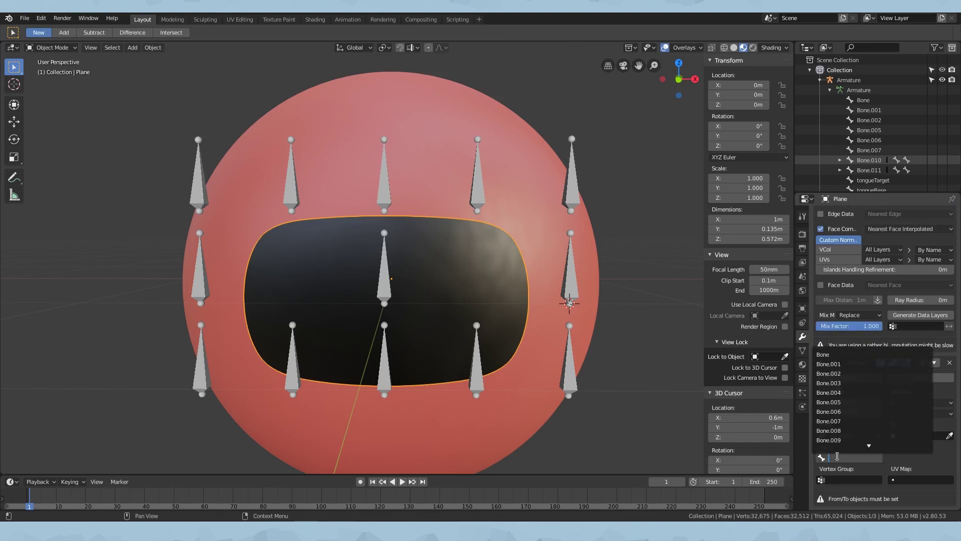
{"action": "left_click", "coordinate": [898, 436]}
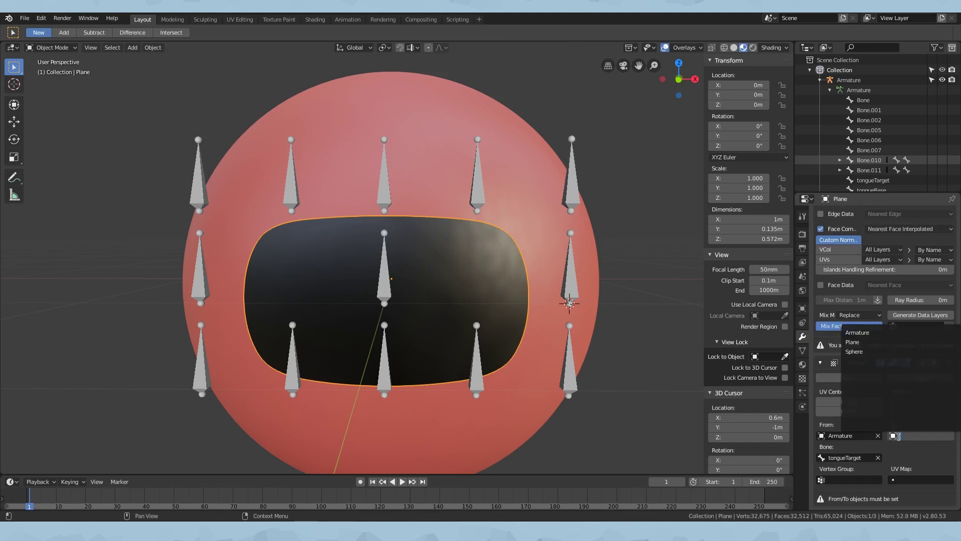
{"action": "left_click", "coordinate": [890, 330]}
{"action": "left_click", "coordinate": [908, 471]}
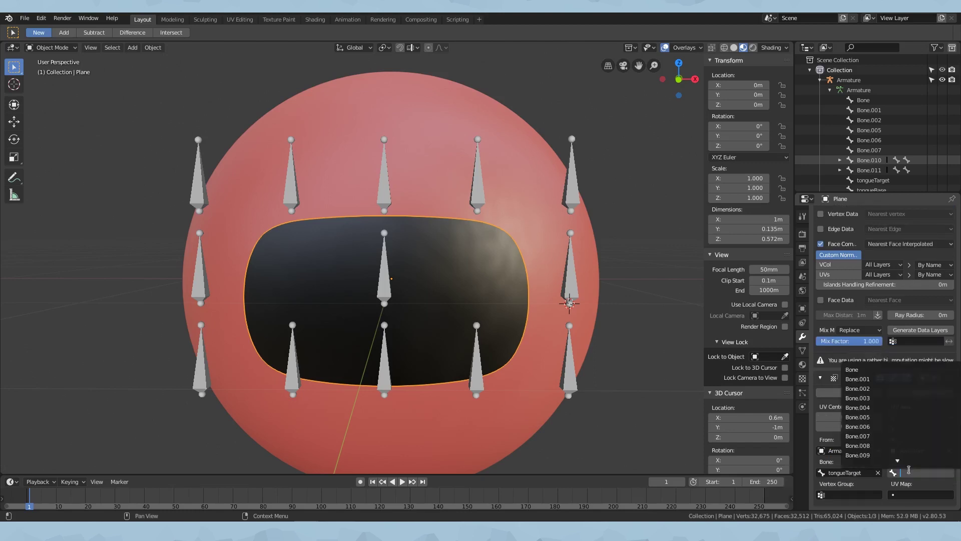
{"action": "left_click", "coordinate": [911, 455]}
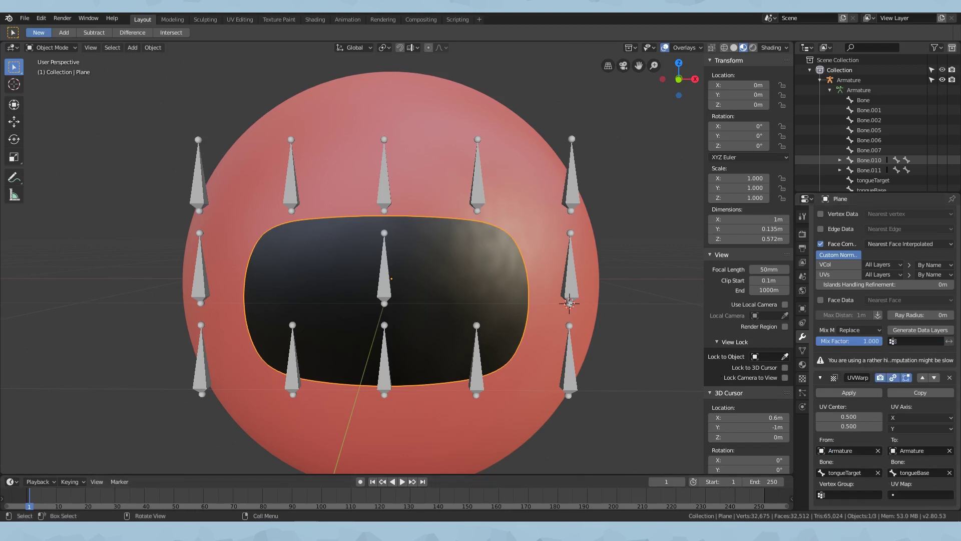
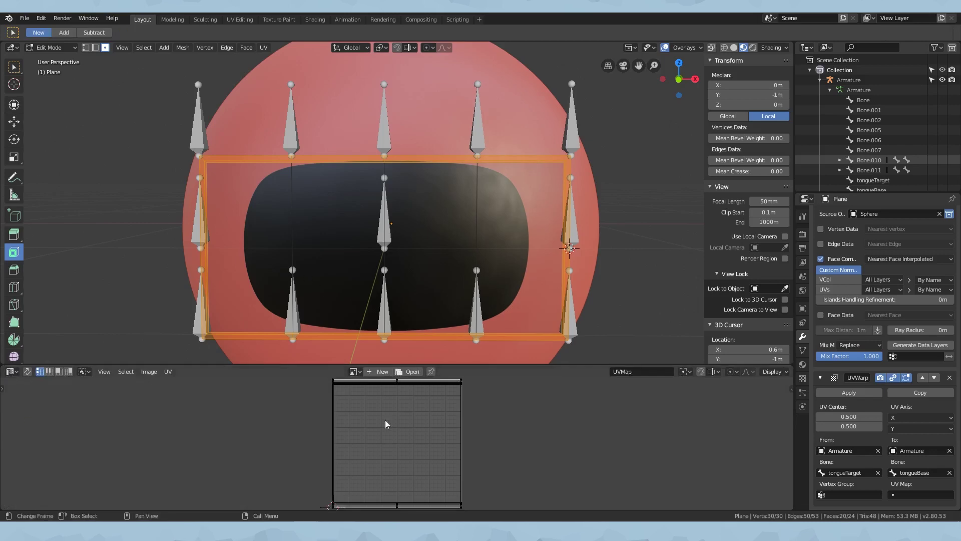
Open the image TONQUE2.tif from the Desktop folder in the UV editor, browsing the files as thumbnails.
{"action": "left_click", "coordinate": [405, 372]}
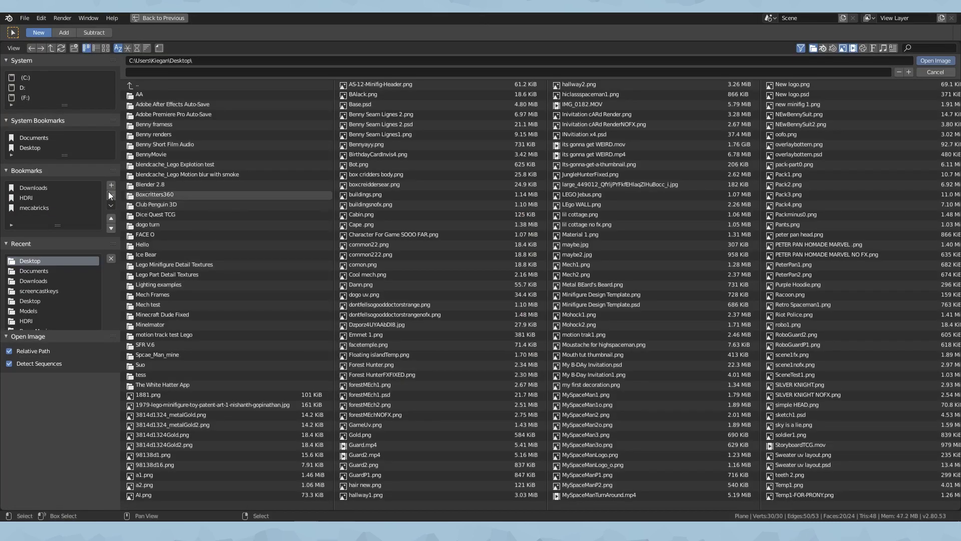
{"action": "left_click", "coordinate": [106, 48]}
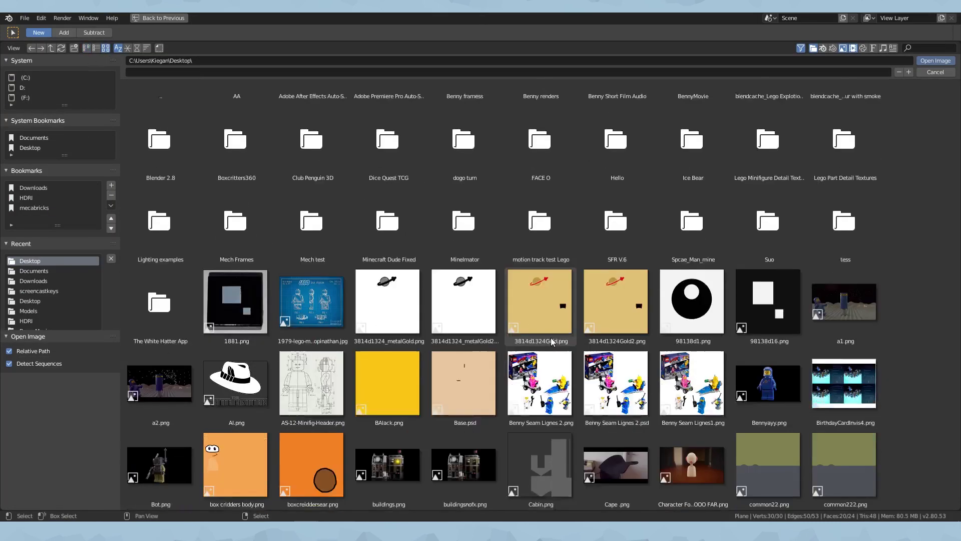
{"action": "scroll", "coordinate": [560, 360], "scroll_direction": "down", "scroll_amount": 6}
{"action": "scroll", "coordinate": [566, 360], "scroll_direction": "down", "scroll_amount": 10}
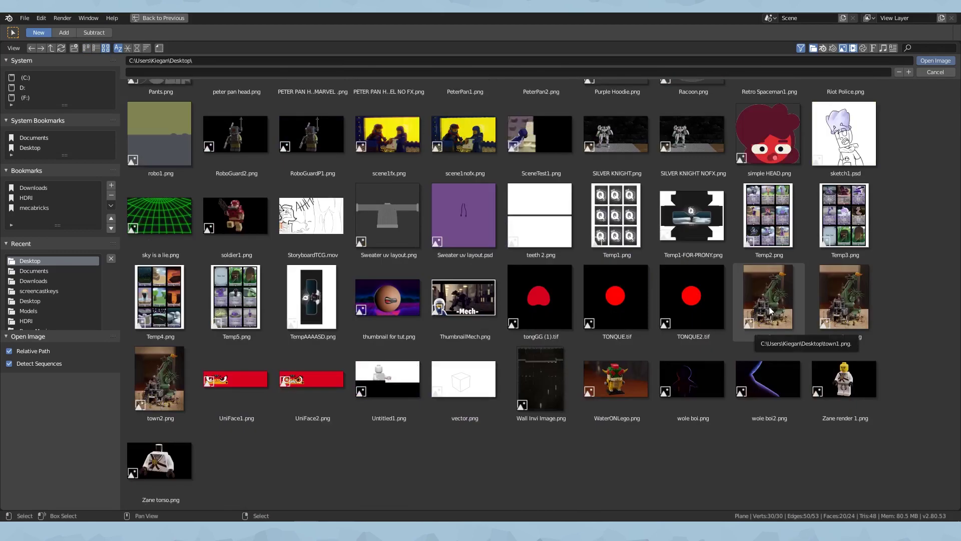
{"action": "key", "text": "Escape"}
Enlarge the UV editor area so that more of the tongue image fits in it.
{"action": "scroll", "coordinate": [450, 340], "scroll_direction": "down", "scroll_amount": 2}
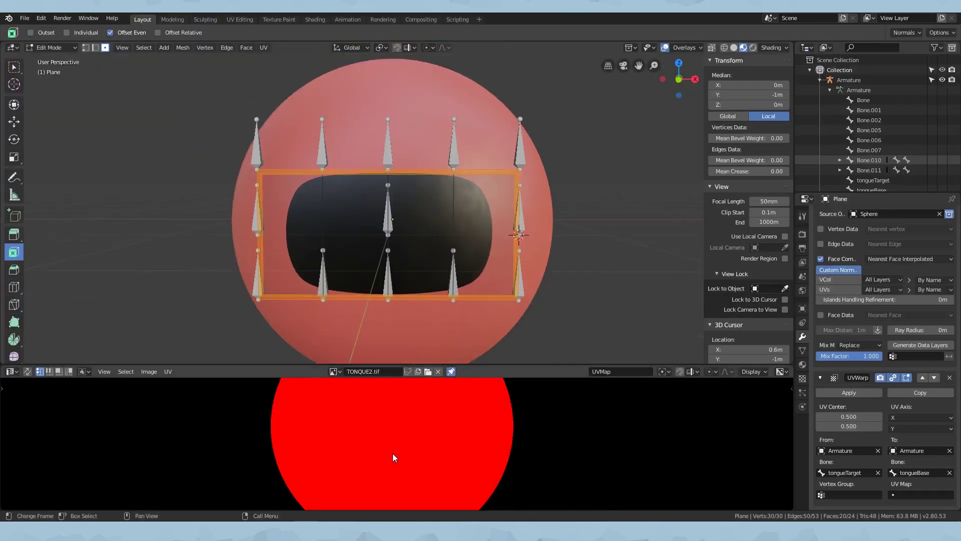
{"action": "scroll", "coordinate": [390, 438], "scroll_direction": "down", "scroll_amount": 6}
{"action": "scroll", "coordinate": [393, 456], "scroll_direction": "up", "scroll_amount": 6}
{"action": "middle_click_drag", "start_coordinate": [393, 456], "coordinate": [668, 410]}
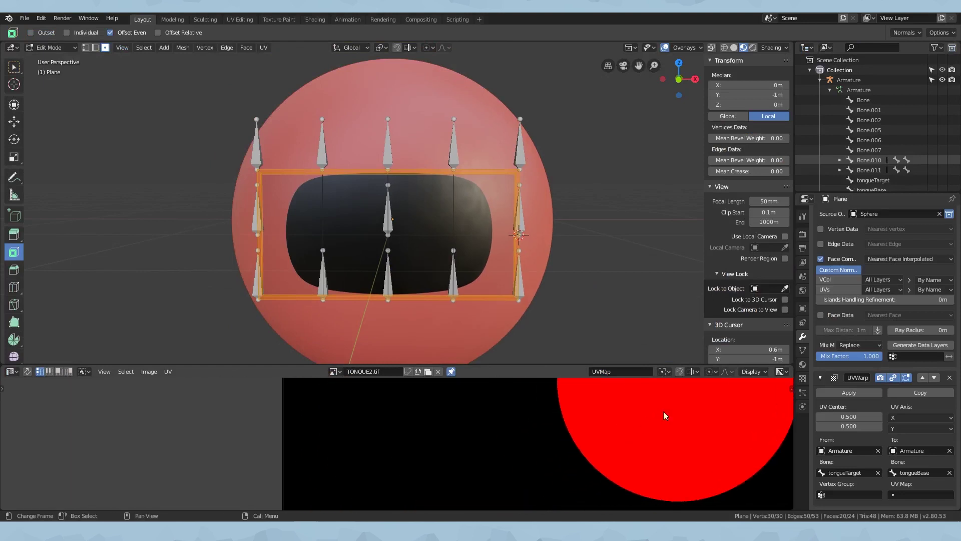
{"action": "middle_click_drag", "start_coordinate": [398, 423], "coordinate": [350, 411]}
{"action": "left_click_drag", "start_coordinate": [311, 364], "coordinate": [310, 282]}
Show the plane's mesh data properties with its UV Maps list expanded, and frame the whole tongue image in the UV editor.
{"action": "left_click", "coordinate": [801, 351]}
{"action": "scroll", "coordinate": [457, 352], "scroll_direction": "down", "scroll_amount": 4}
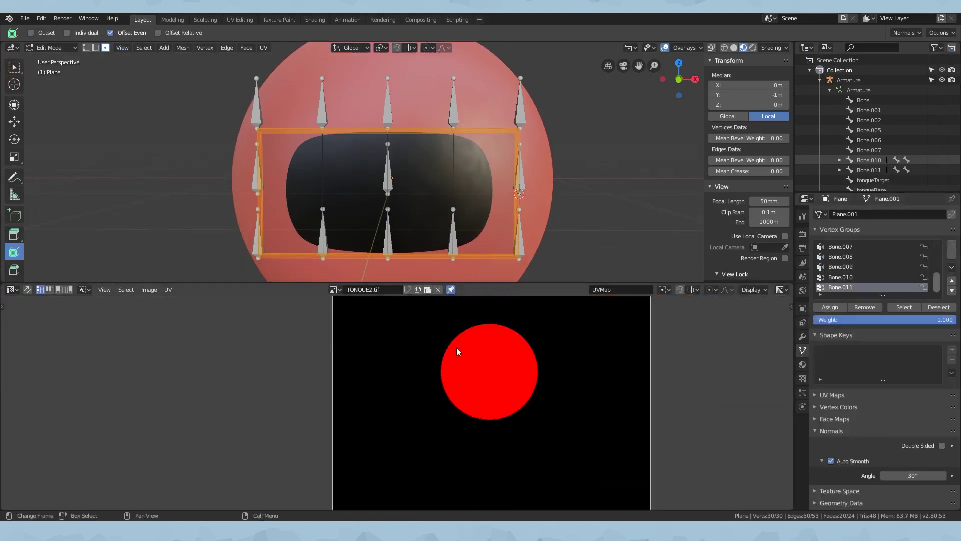
{"action": "middle_click_drag", "start_coordinate": [457, 352], "coordinate": [358, 356]}
{"action": "left_click", "coordinate": [840, 395]}
{"action": "scroll", "coordinate": [849, 403], "scroll_direction": "down", "scroll_amount": 3}
{"action": "scroll", "coordinate": [452, 440], "scroll_direction": "down", "scroll_amount": 3}
{"action": "middle_click_drag", "start_coordinate": [453, 439], "coordinate": [439, 455]}
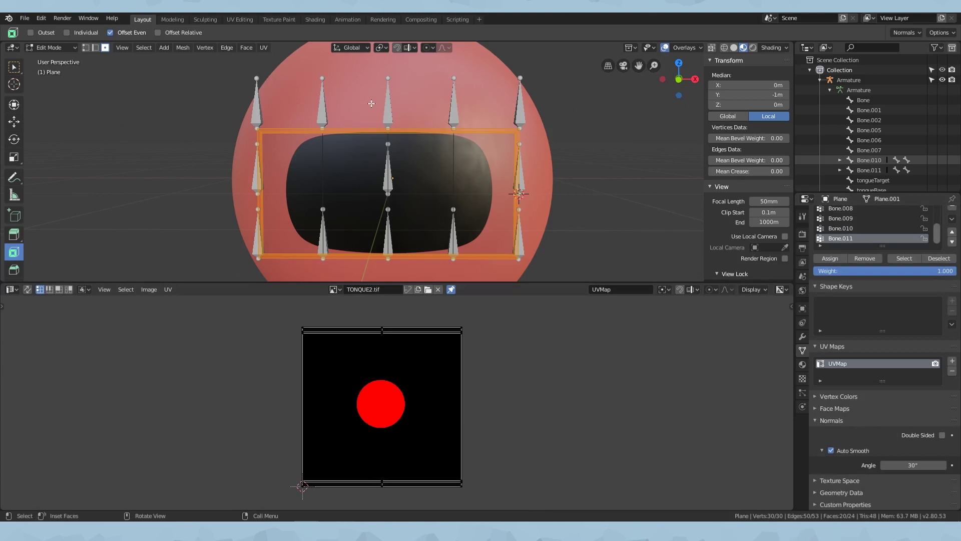
Switch to the front orthographic view, frame the selected plane faces and unwrap them with Project From View.
{"action": "left_click", "coordinate": [121, 48]}
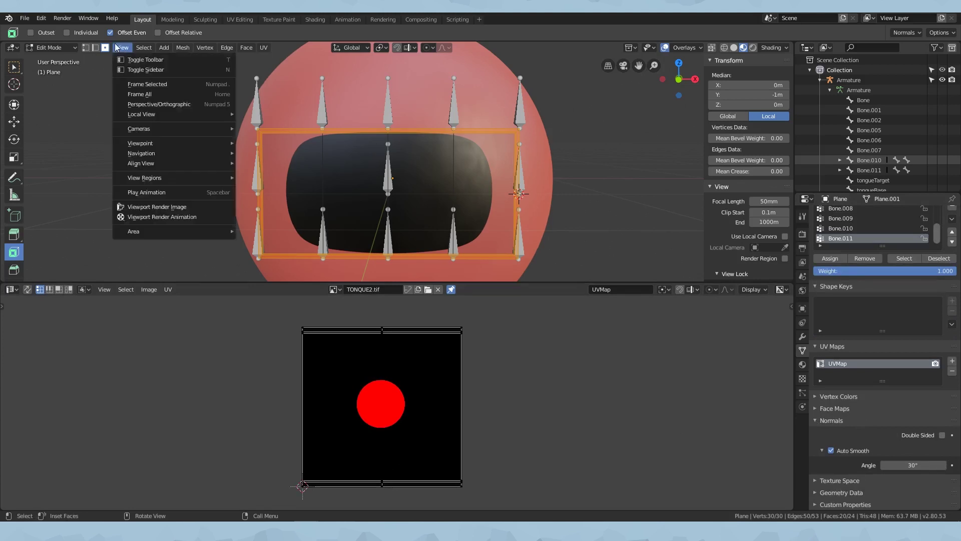
{"action": "mouse_move", "coordinate": [176, 148]}
{"action": "left_click", "coordinate": [323, 191]}
{"action": "key", "text": "KP_Decimal"}
{"action": "key", "text": "u"}
{"action": "left_click", "coordinate": [388, 240]}
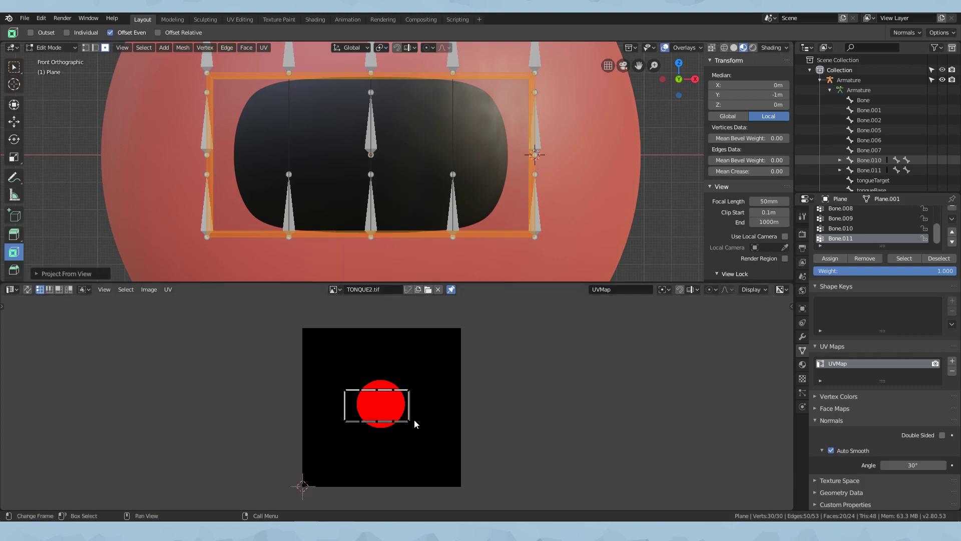
Enlarge the projected UVs to nearly the width of the tongue image, and show the UV editor's sidebar.
{"action": "scroll", "coordinate": [414, 421], "scroll_direction": "up", "scroll_amount": 1}
{"action": "middle_click_drag", "start_coordinate": [451, 372], "coordinate": [429, 361]}
{"action": "key", "text": "a"}
{"action": "key", "text": "s"}
{"action": "left_click", "coordinate": [583, 294]}
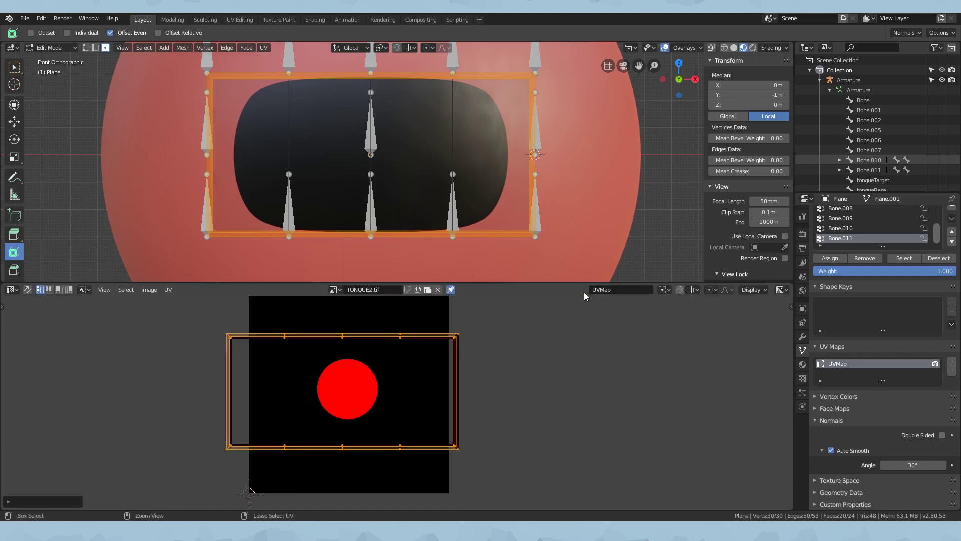
{"action": "key", "text": "ctrl+z"}
{"action": "key", "text": "n"}
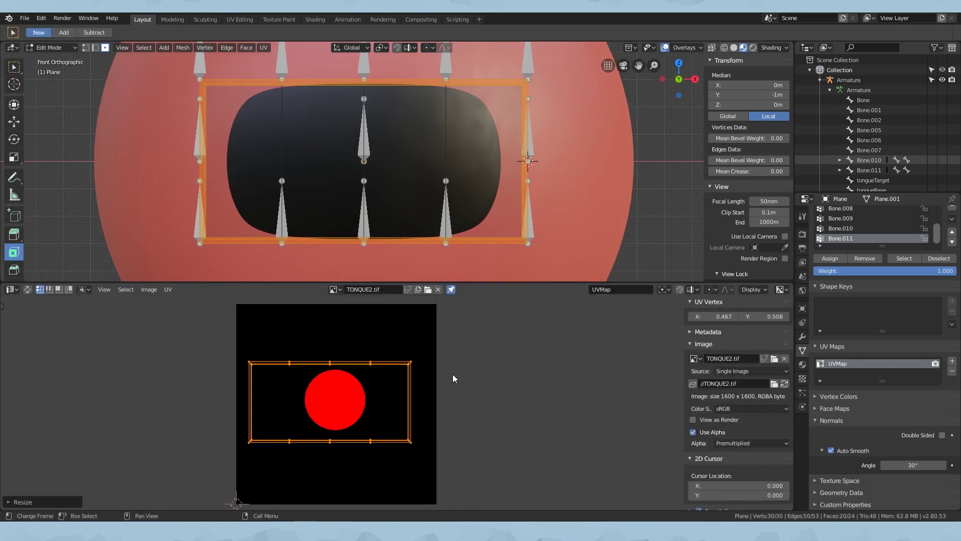
{"action": "key", "text": "s"}
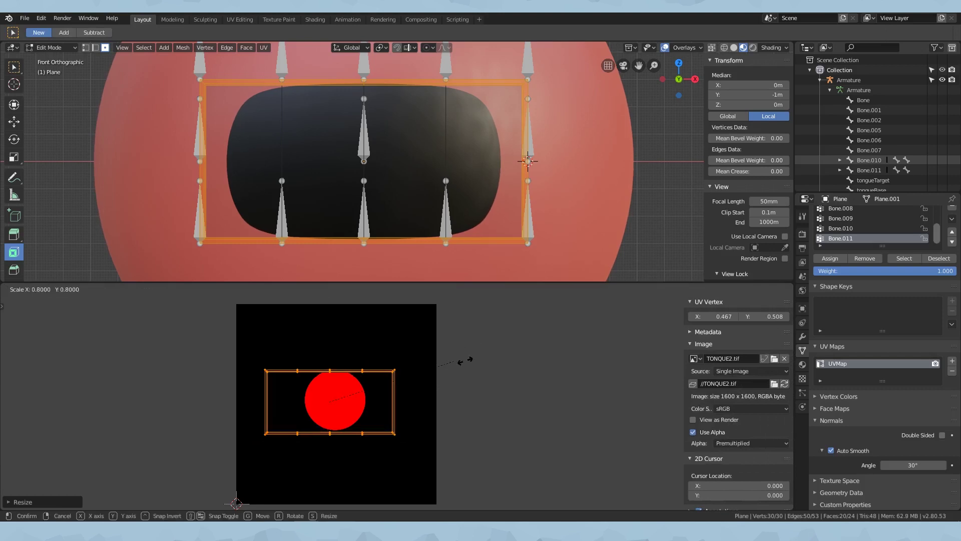
{"action": "left_click", "coordinate": [494, 355]}
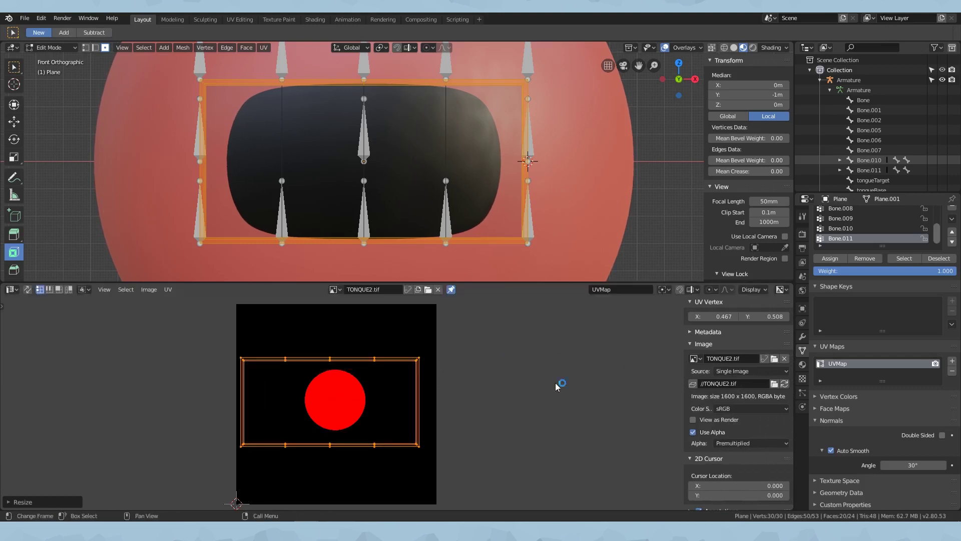
Set the UV editor's 2D cursor location to X 0.5 and Y 0.5.
{"action": "left_click", "coordinate": [762, 488]}
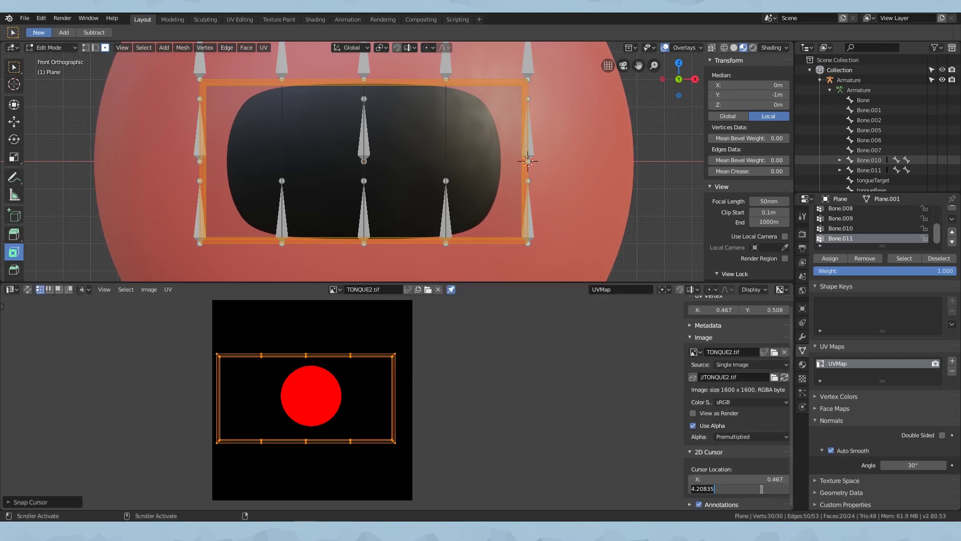
{"action": "type", "text": "0.5"}
{"action": "key", "text": "Return"}
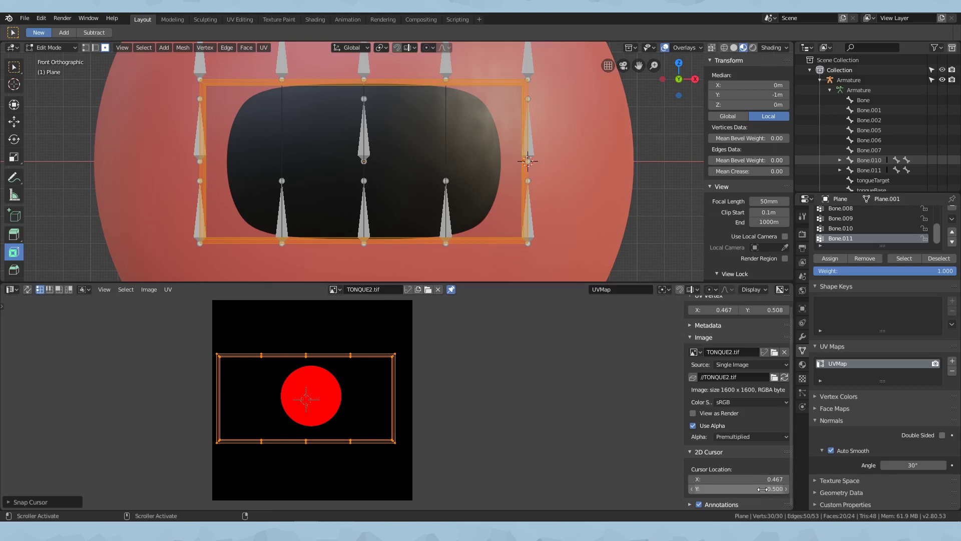
{"action": "left_click", "coordinate": [758, 478]}
{"action": "type", "text": "0.5"}
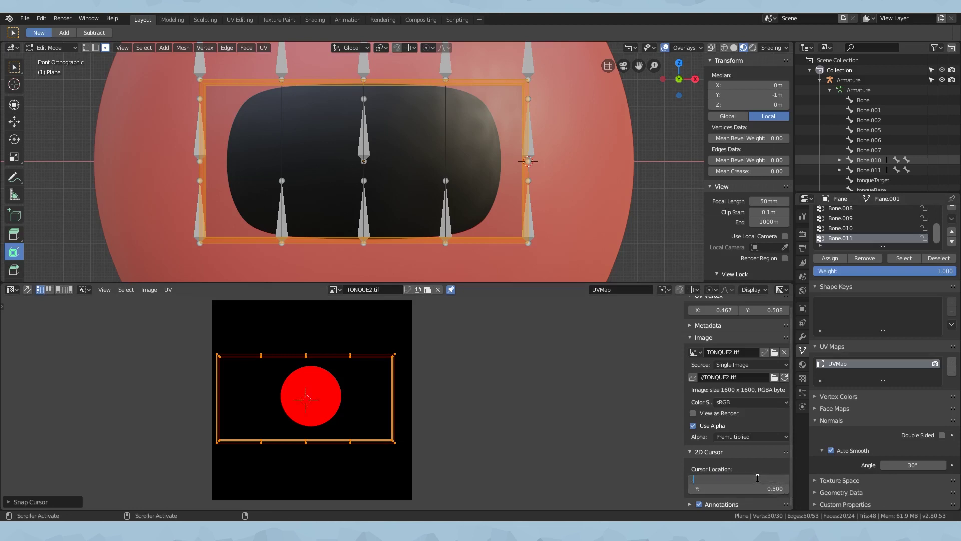
{"action": "key", "text": "Return"}
{"action": "key", "text": "Home"}
{"action": "scroll", "coordinate": [304, 430], "scroll_direction": "up", "scroll_amount": 3}
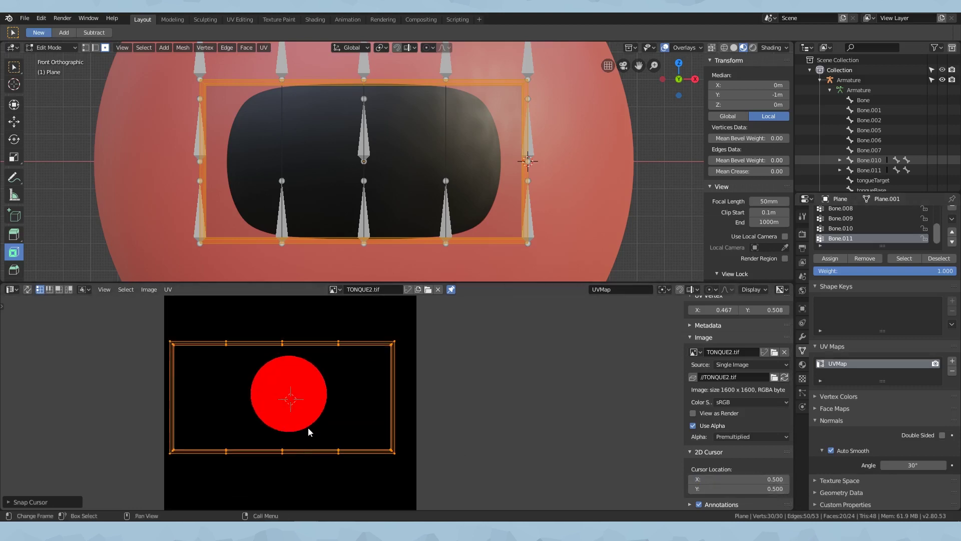
Snap the selected border UVs to the 2D cursor with offset.
{"action": "key", "text": "shift+s"}
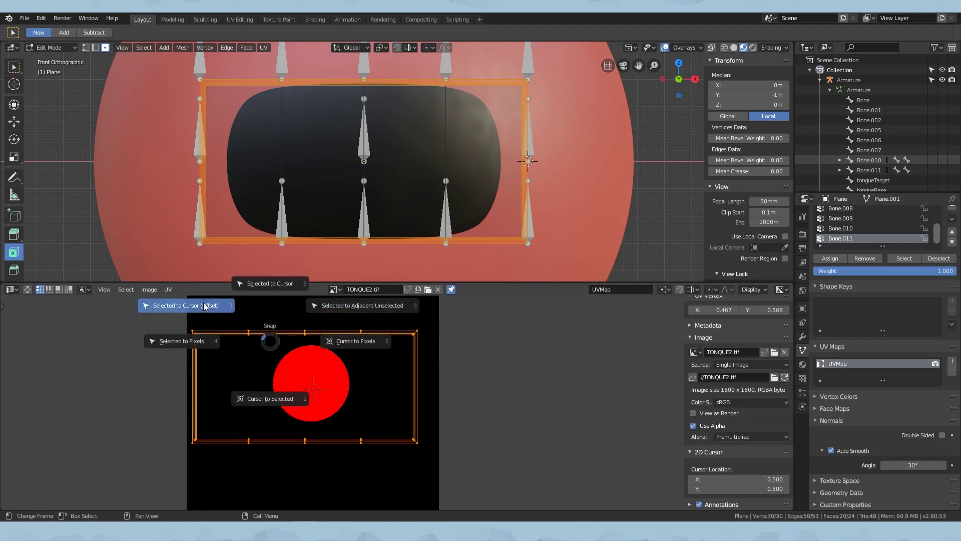
{"action": "left_click", "coordinate": [203, 306]}
{"action": "scroll", "coordinate": [256, 357], "scroll_direction": "down", "scroll_amount": 4}
{"action": "scroll", "coordinate": [320, 381], "scroll_direction": "up", "scroll_amount": 4}
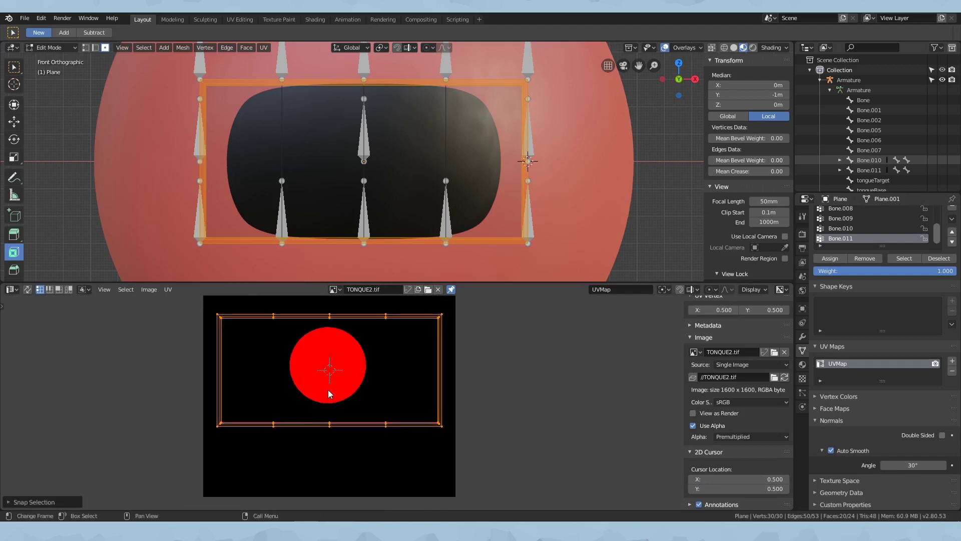
{"action": "scroll", "coordinate": [329, 389], "scroll_direction": "down", "scroll_amount": 1}
{"action": "scroll", "coordinate": [296, 405], "scroll_direction": "up", "scroll_amount": 2}
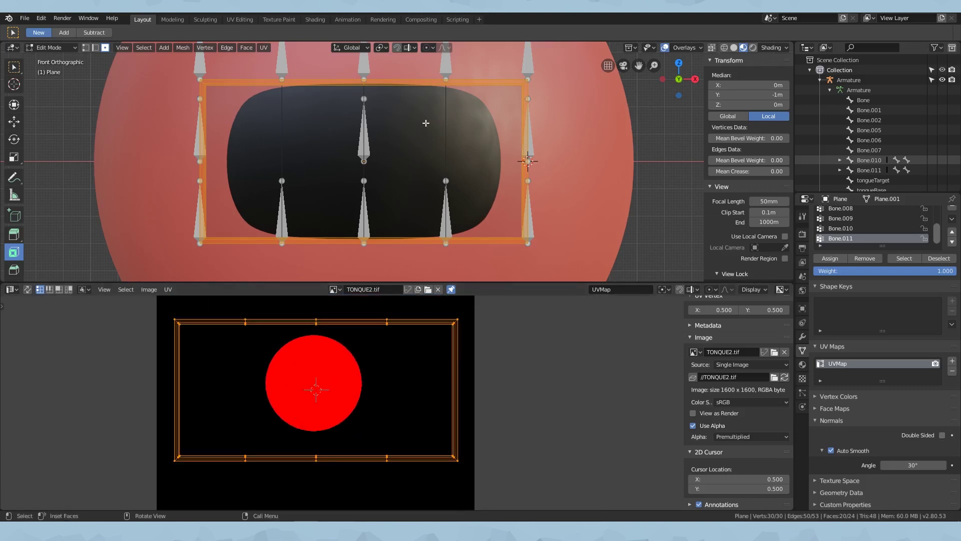
Select all faces of the plane, unwrap them with Project From View and scale the UVs up to most of the image width.
{"action": "key", "text": "a"}
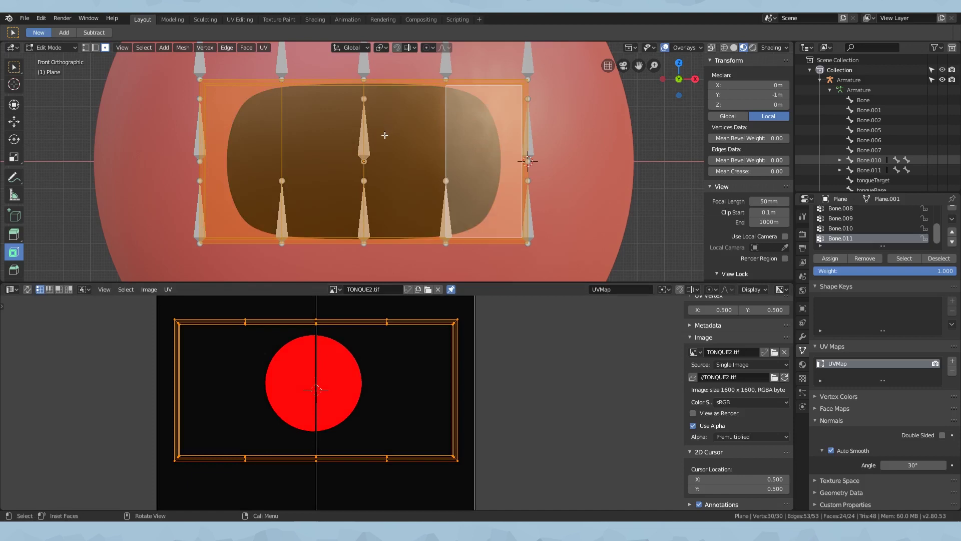
{"action": "key", "text": "u"}
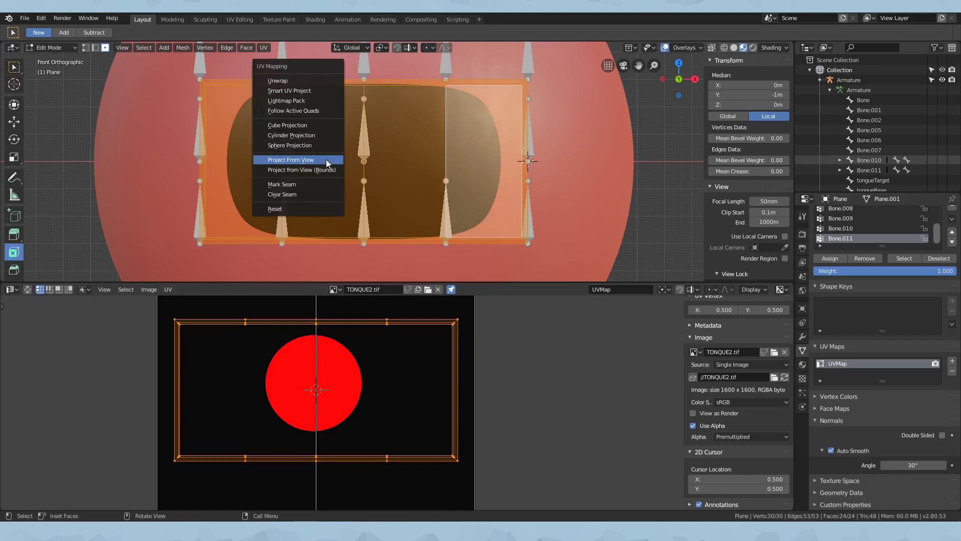
{"action": "left_click", "coordinate": [326, 159]}
{"action": "key", "text": "s"}
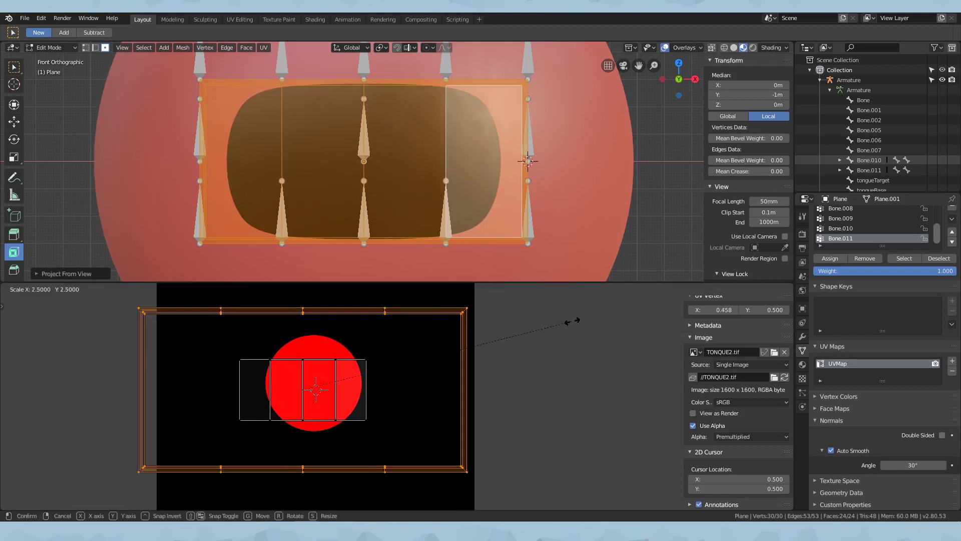
{"action": "right_click", "coordinate": [575, 321]}
{"action": "key", "text": "s"}
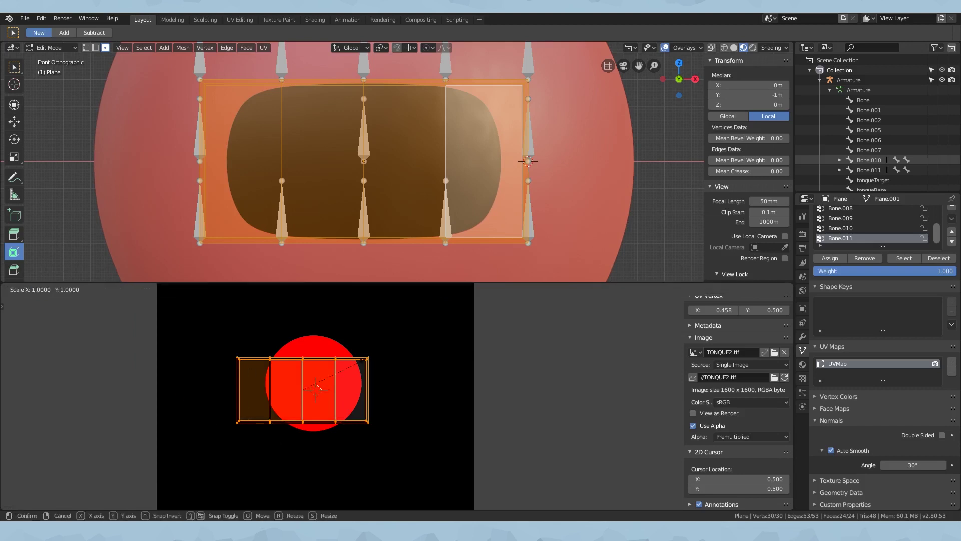
{"action": "left_click", "coordinate": [435, 342]}
Center the whole UV layout on the 2D cursor, keeping the offsets between its vertices.
{"action": "key", "text": "shift+s"}
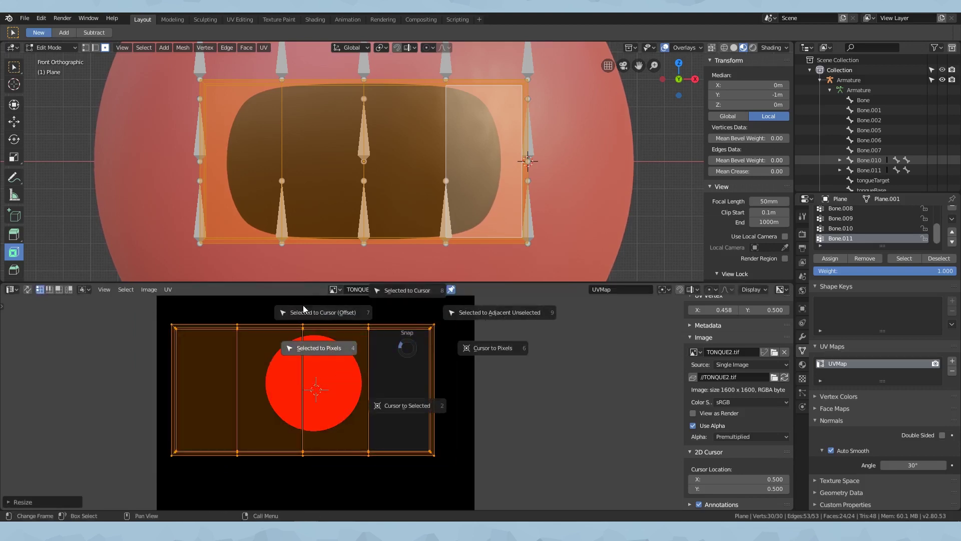
{"action": "left_click", "coordinate": [321, 296]}
{"action": "scroll", "coordinate": [397, 404], "scroll_direction": "down", "scroll_amount": 1}
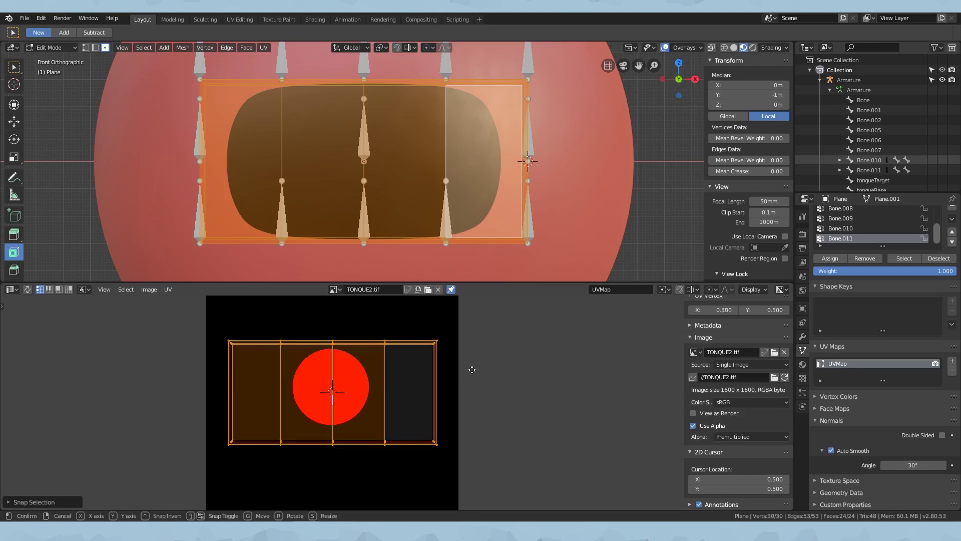
Nudge the UV layout along Y and X to about 0.495, 0.521 to center it around the red circle.
{"action": "key", "text": "g"}
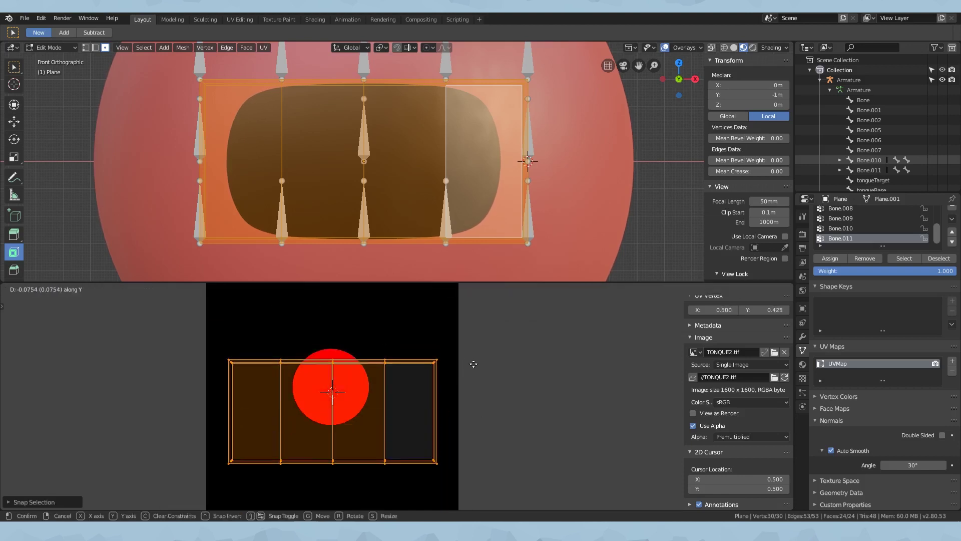
{"action": "left_click", "coordinate": [493, 368]}
{"action": "key", "text": "g"}
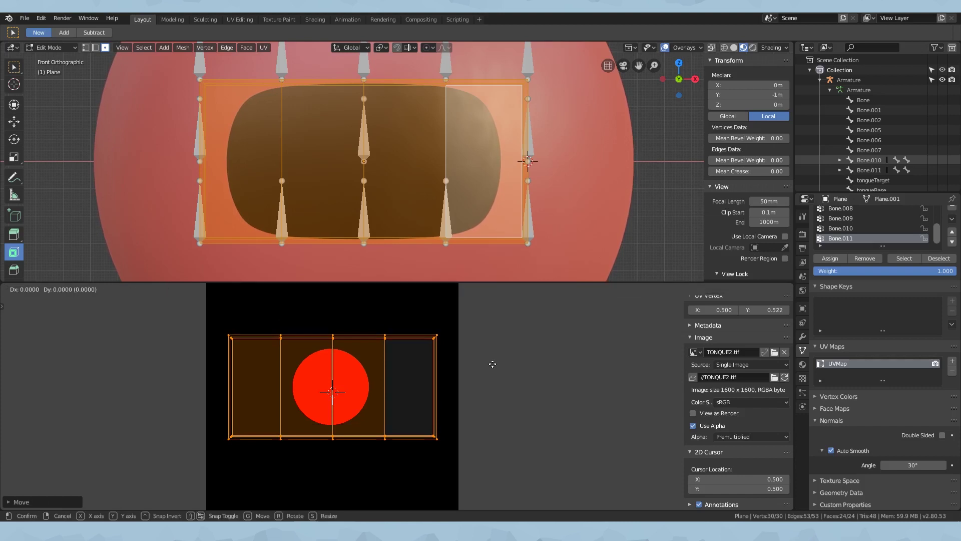
{"action": "key", "text": "x"}
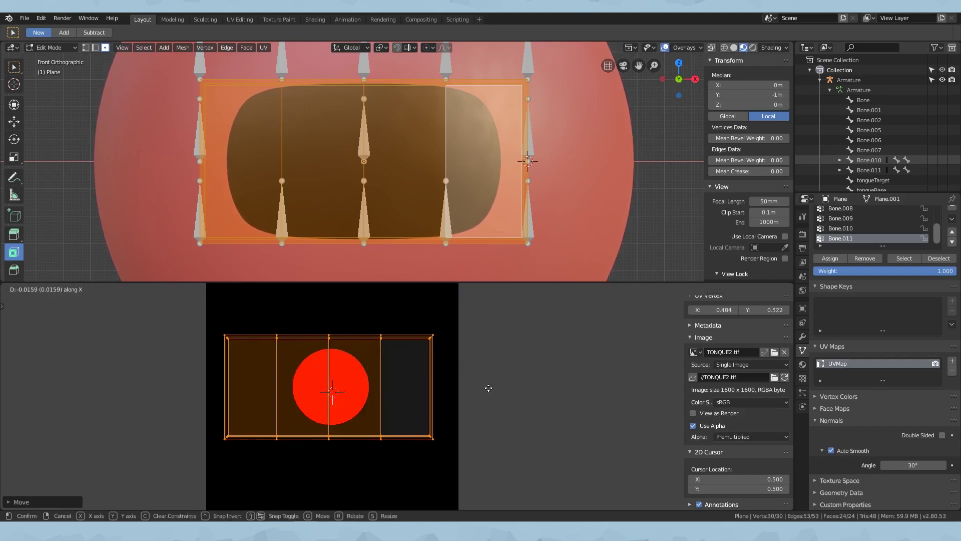
{"action": "left_click", "coordinate": [491, 389]}
{"action": "scroll", "coordinate": [323, 393], "scroll_direction": "up", "scroll_amount": 2}
{"action": "scroll", "coordinate": [334, 404], "scroll_direction": "down", "scroll_amount": 3}
{"action": "middle_click_drag", "start_coordinate": [336, 407], "coordinate": [333, 397]}
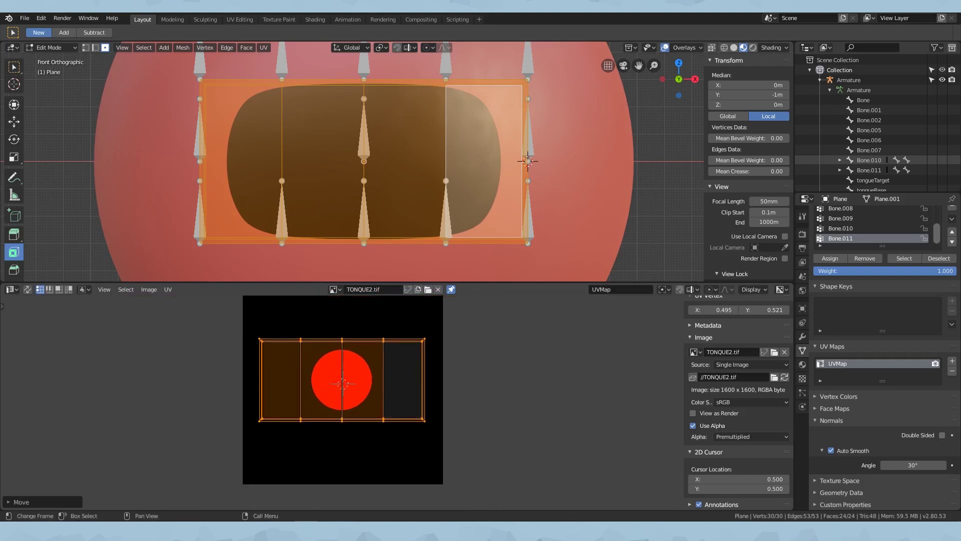
{"action": "middle_click_drag", "start_coordinate": [465, 373], "coordinate": [442, 382]}
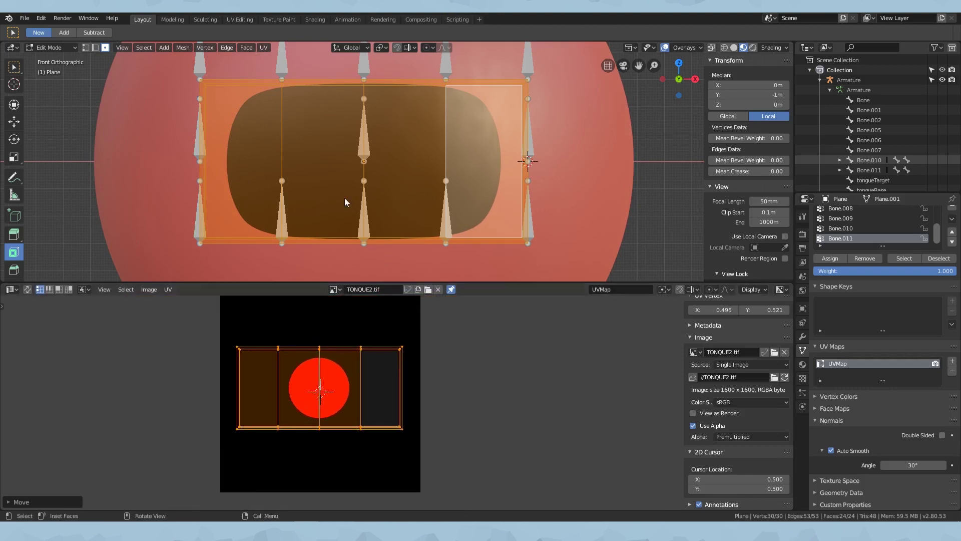
Return to Object Mode, set the UV Warp modifier's UV map to UVMap and save the file.
{"action": "key", "text": "Tab"}
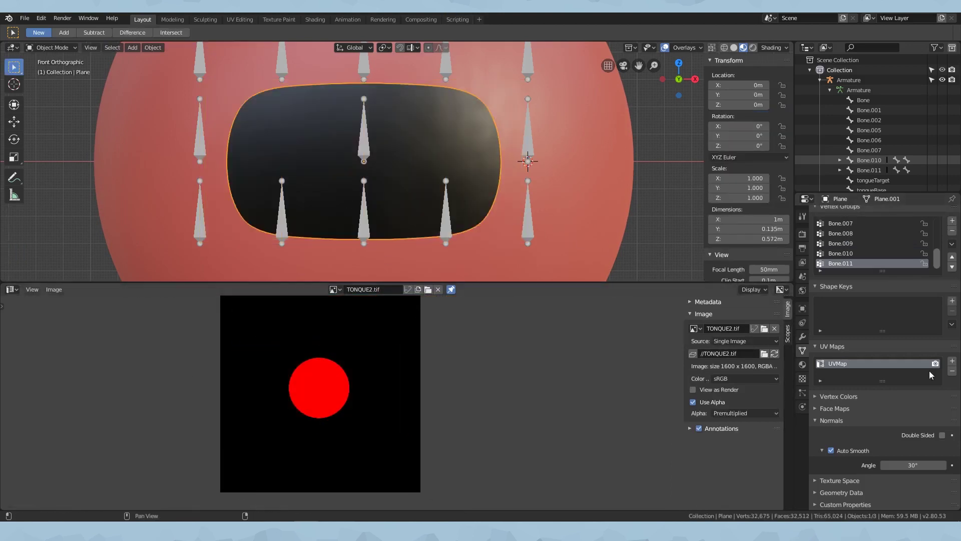
{"action": "left_click", "coordinate": [799, 335]}
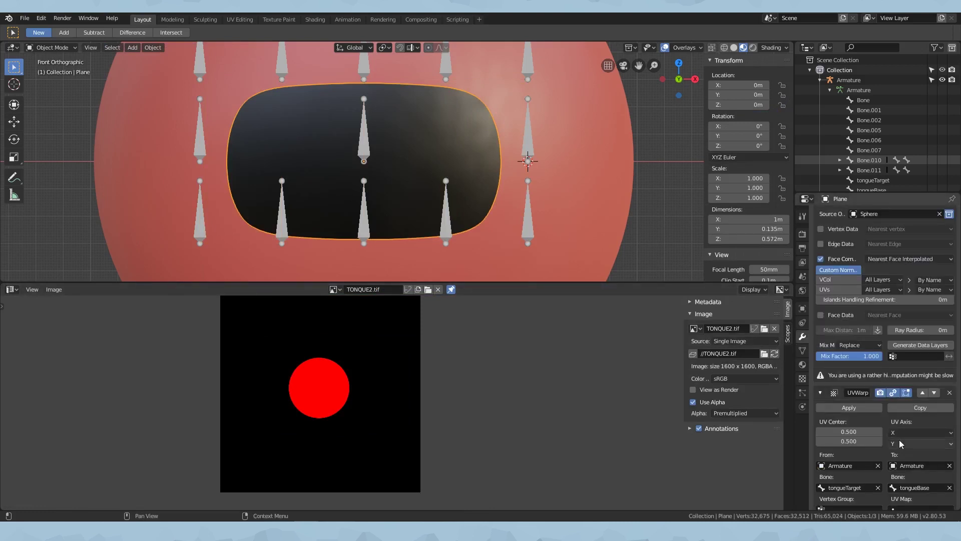
{"action": "scroll", "coordinate": [902, 422], "scroll_direction": "down", "scroll_amount": 1}
{"action": "left_click", "coordinate": [921, 494]}
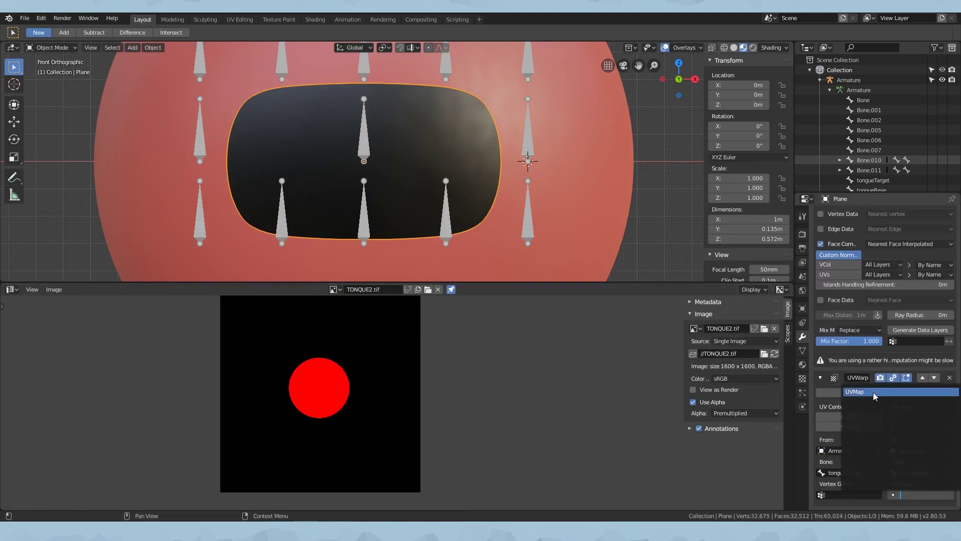
{"action": "key", "text": "ctrl+s"}
Change the image editor area to the Shader Editor and show the nodes of the plane's Material.003.
{"action": "left_click", "coordinate": [11, 290]}
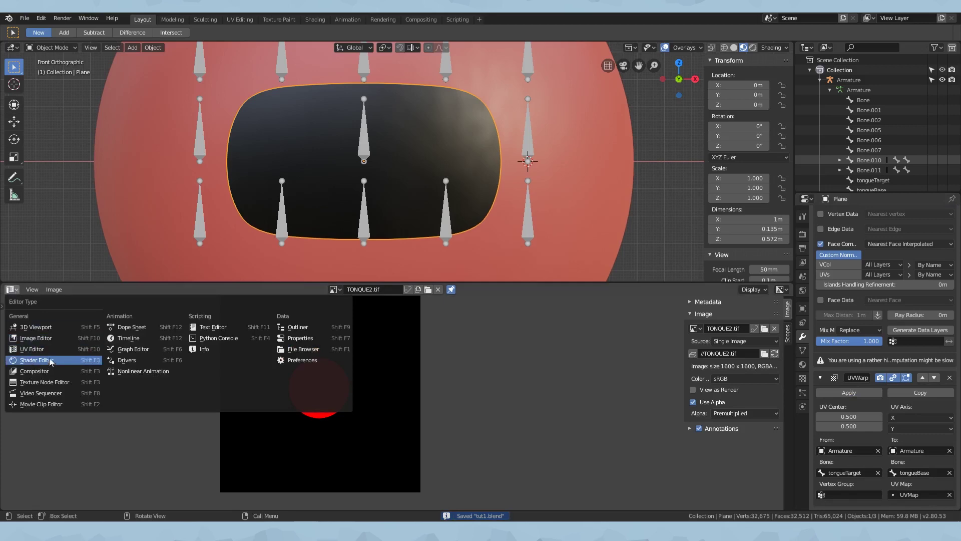
{"action": "left_click", "coordinate": [30, 354]}
{"action": "left_click", "coordinate": [802, 364]}
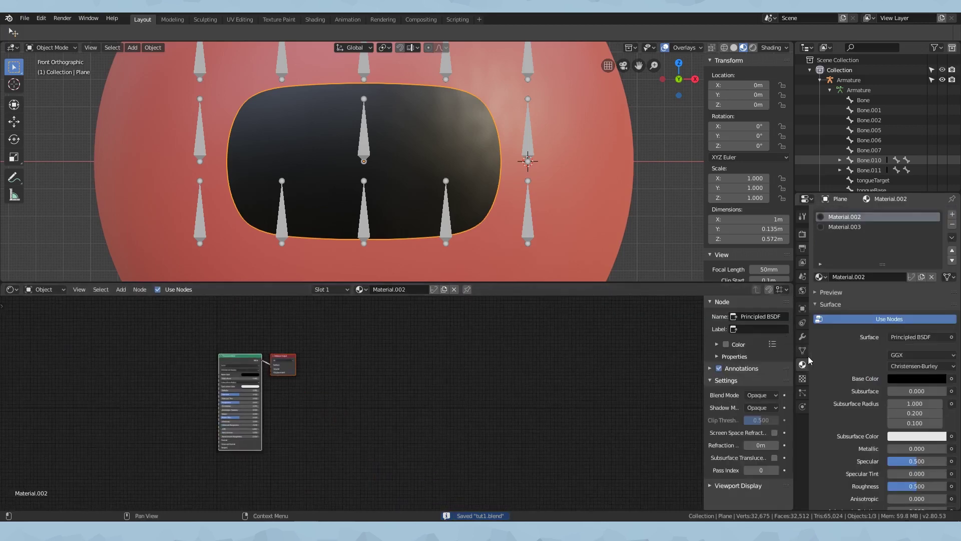
{"action": "left_click", "coordinate": [849, 228]}
{"action": "scroll", "coordinate": [279, 442], "scroll_direction": "up", "scroll_amount": 4}
{"action": "scroll", "coordinate": [669, 402], "scroll_direction": "up", "scroll_amount": 5}
{"action": "middle_click_drag", "start_coordinate": [279, 442], "coordinate": [245, 435]}
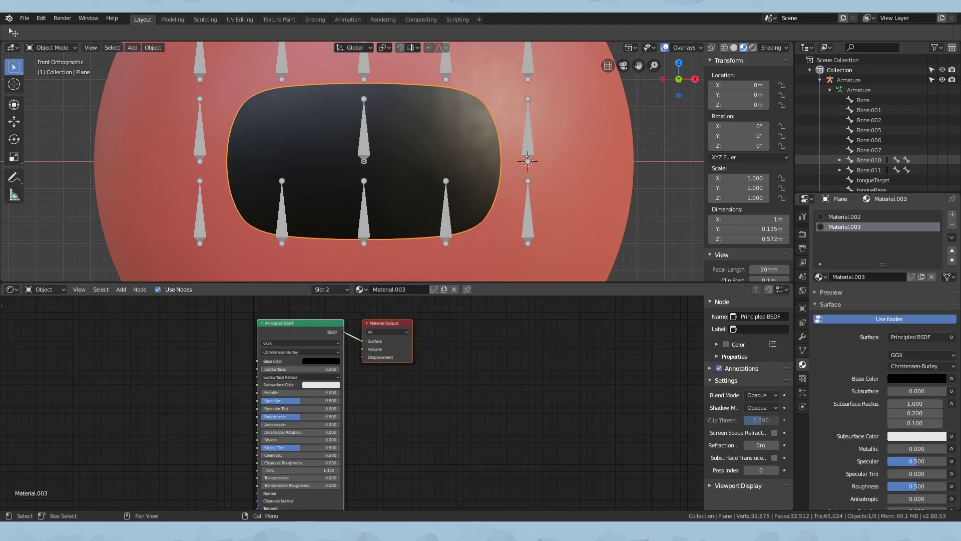
Add a UV Map node set to UVMap and place it well ahead of the Principled BSDF node.
{"action": "left_click", "coordinate": [120, 289]}
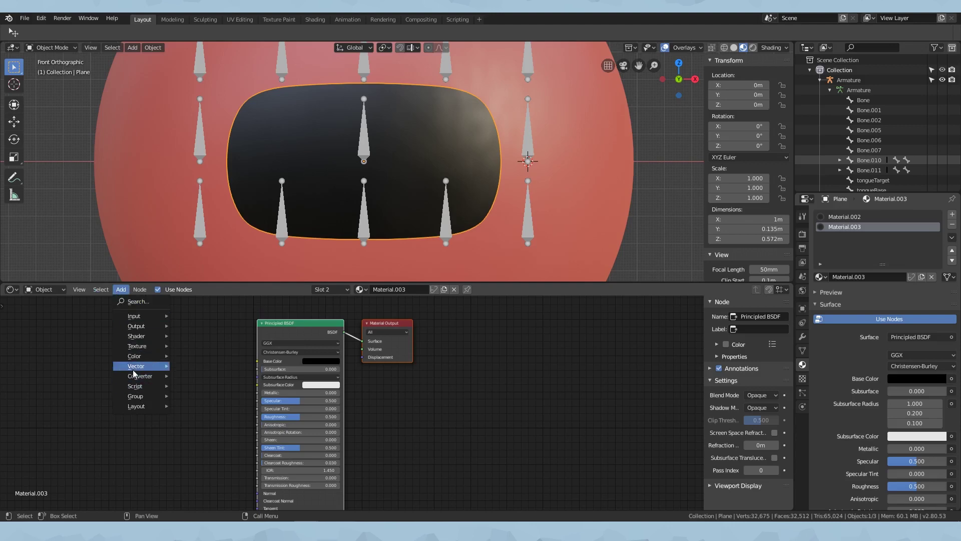
{"action": "left_click", "coordinate": [134, 301]}
{"action": "type", "text": "i"}
{"action": "key", "text": "BackSpace"}
{"action": "type", "text": "uv"}
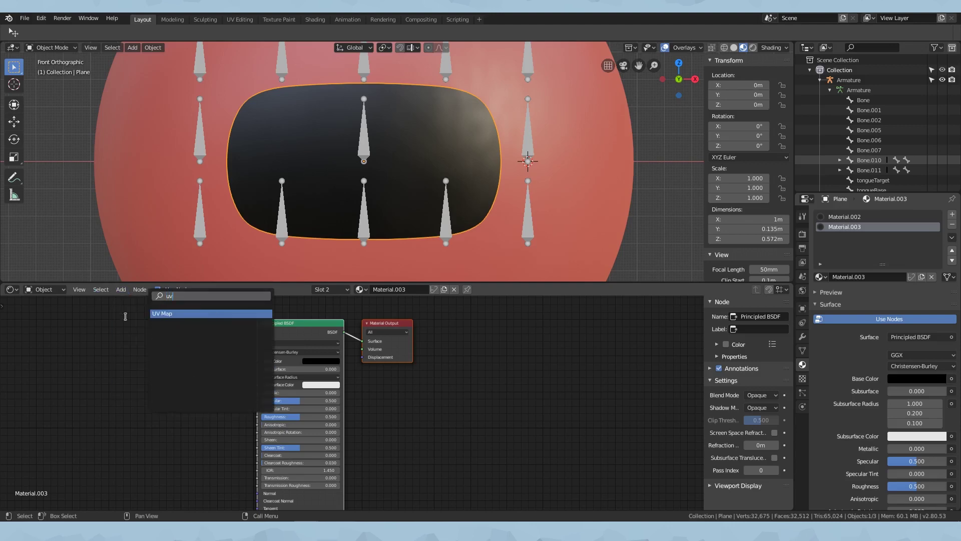
{"action": "key", "text": "Return"}
{"action": "left_click", "coordinate": [91, 392]}
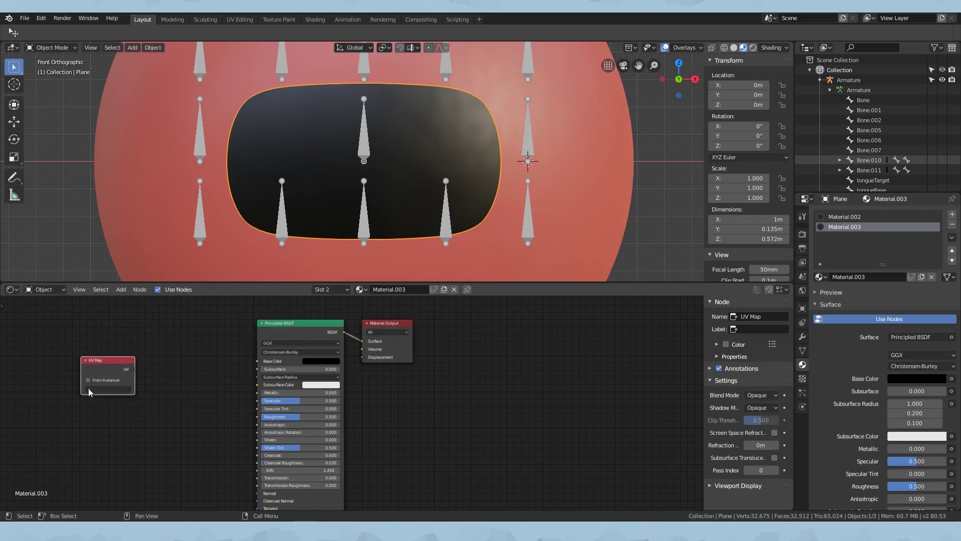
{"action": "left_click_drag", "start_coordinate": [98, 361], "coordinate": [1, 348]}
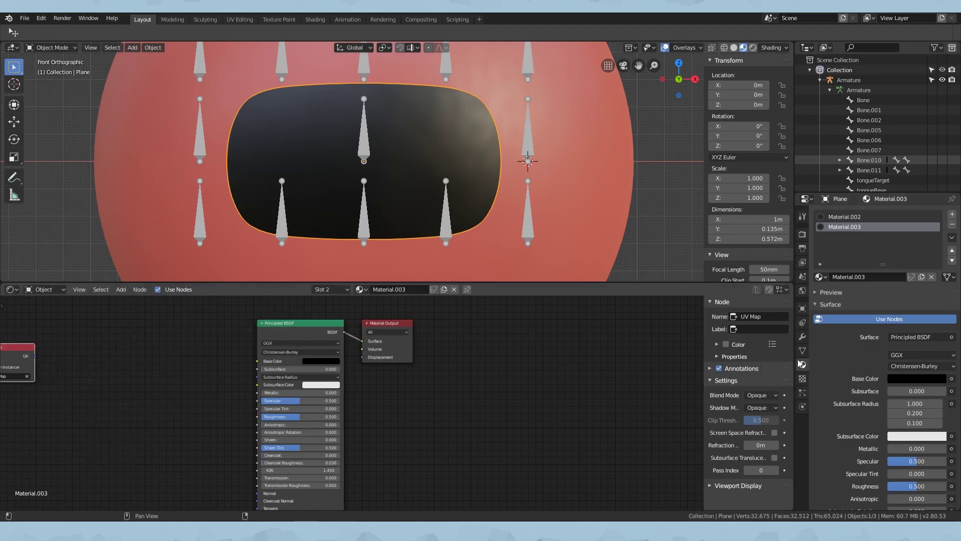
Add a Mapping node after the UV Map node, enable its Min and Max limits and feed it the UV output.
{"action": "middle_click_drag", "start_coordinate": [185, 389], "coordinate": [272, 399]}
{"action": "left_click", "coordinate": [122, 288]}
{"action": "left_click", "coordinate": [116, 290]}
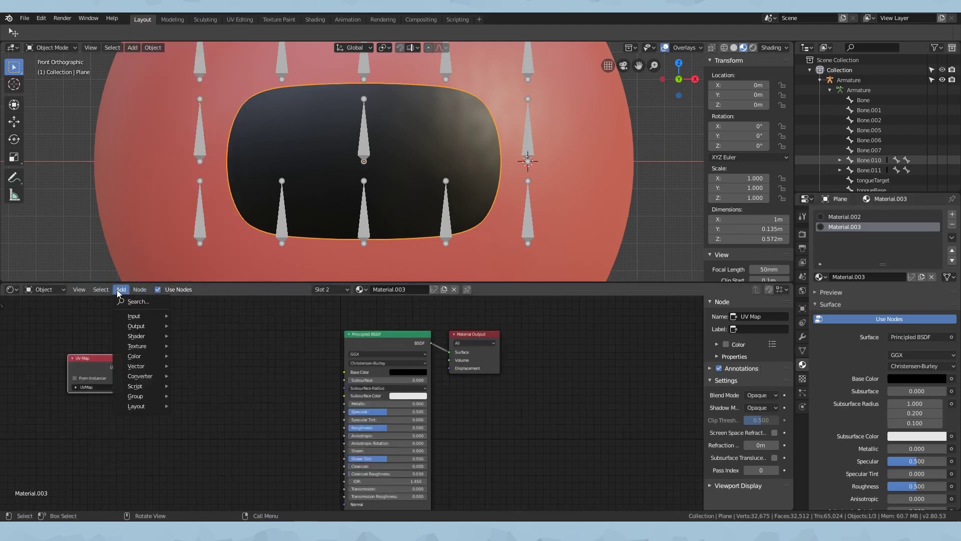
{"action": "left_click", "coordinate": [134, 300]}
{"action": "type", "text": "ma"}
{"action": "left_click", "coordinate": [146, 368]}
{"action": "left_click", "coordinate": [161, 410]}
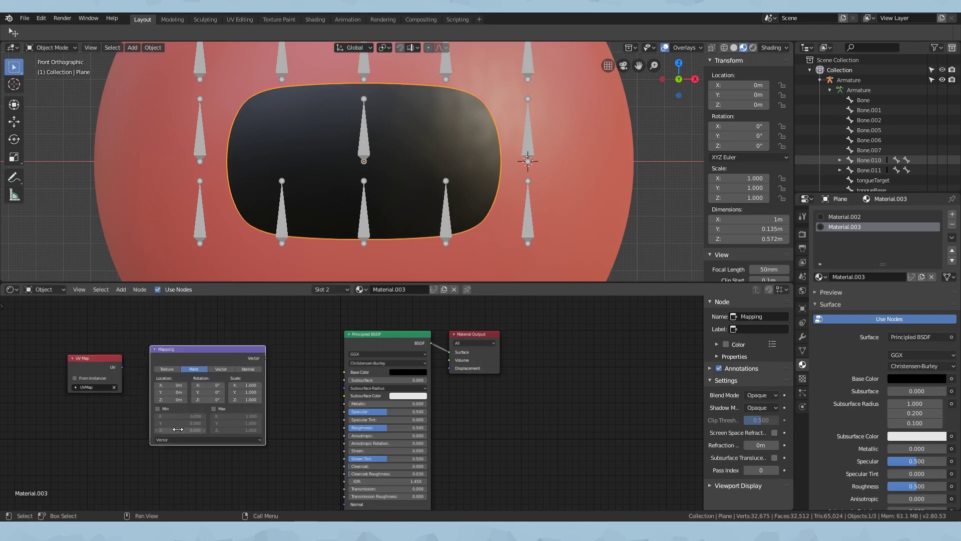
{"action": "left_click", "coordinate": [158, 409]}
{"action": "left_click", "coordinate": [221, 408]}
{"action": "left_click_drag", "start_coordinate": [121, 367], "coordinate": [150, 439]}
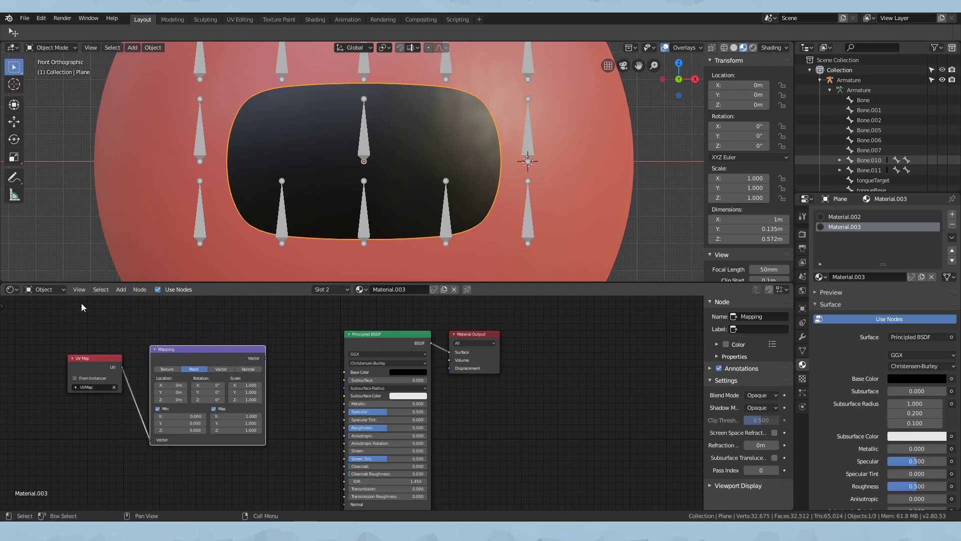
Add an Image Texture node and space the UV Map, Mapping and Image Texture nodes out ahead of the Principled BSDF.
{"action": "left_click", "coordinate": [119, 292]}
{"action": "left_click", "coordinate": [130, 303]}
{"action": "type", "text": "ima"}
{"action": "left_click", "coordinate": [178, 321]}
{"action": "left_click", "coordinate": [309, 356]}
{"action": "left_click", "coordinate": [200, 352]}
{"action": "left_click", "coordinate": [96, 360], "text": "shift"}
{"action": "mouse_move", "coordinate": [177, 355]}
{"action": "left_mouse_down"}
{"action": "mouse_move", "coordinate": [136, 352]}
{"action": "mouse_move", "coordinate": [161, 355]}
{"action": "left_mouse_up"}
{"action": "left_click", "coordinate": [116, 364], "text": "shift"}
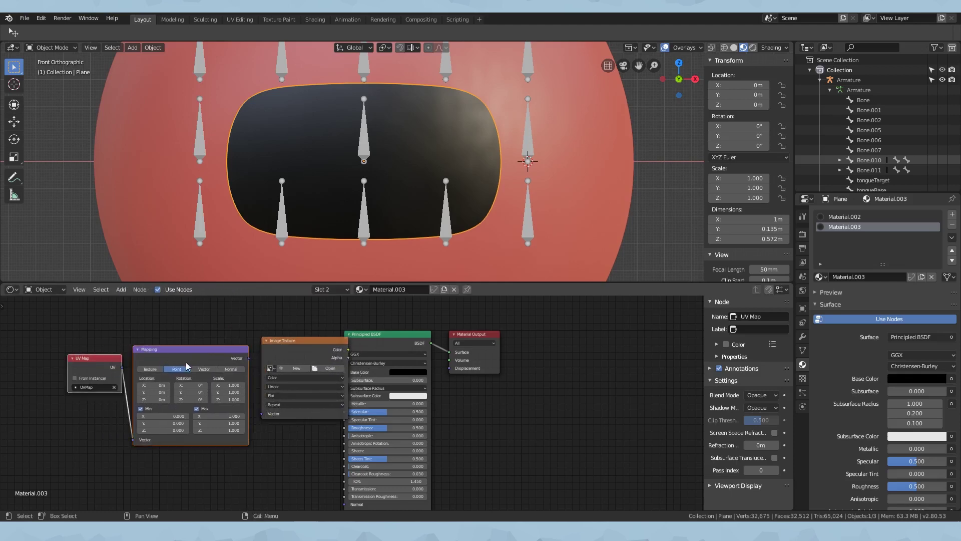
{"action": "key", "text": "g"}
{"action": "left_click", "coordinate": [139, 331]}
{"action": "left_click_drag", "start_coordinate": [277, 350], "coordinate": [235, 343]}
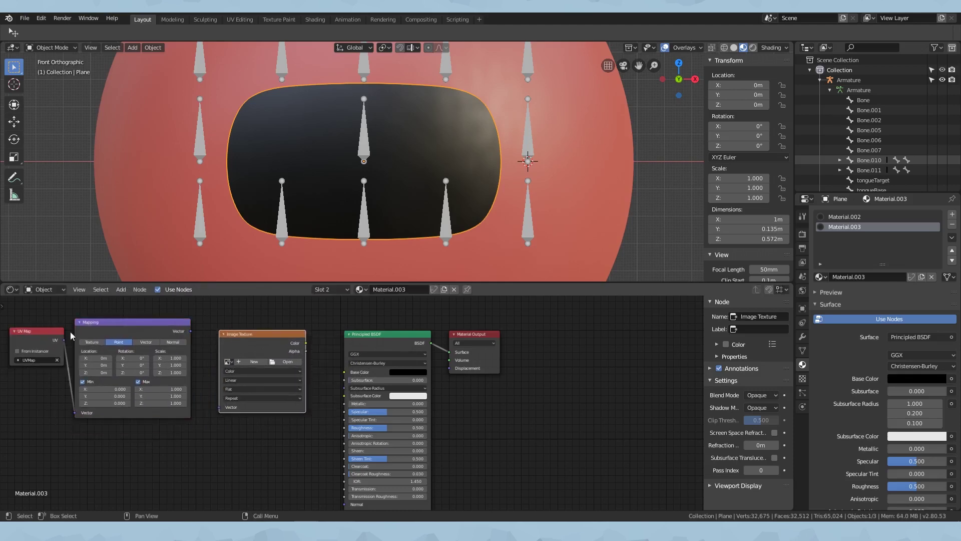
{"action": "middle_click_drag", "start_coordinate": [46, 352], "coordinate": [102, 366]}
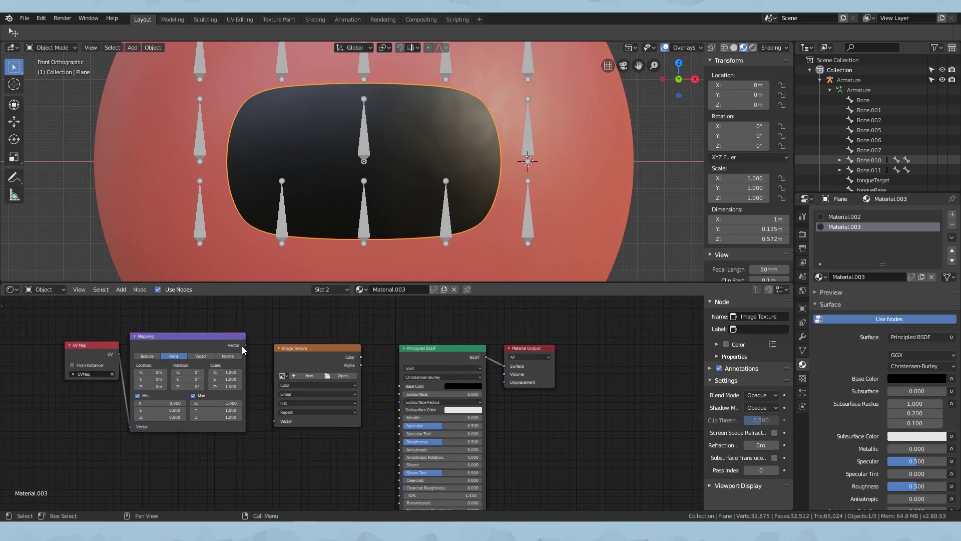
Link Mapping to the Image Texture node, load TONQUE2.tif in it and connect its Color to the Principled BSDF Base Color.
{"action": "left_click_drag", "start_coordinate": [245, 344], "coordinate": [274, 421]}
{"action": "middle_click_drag", "start_coordinate": [272, 422], "coordinate": [182, 398]}
{"action": "left_click", "coordinate": [194, 351]}
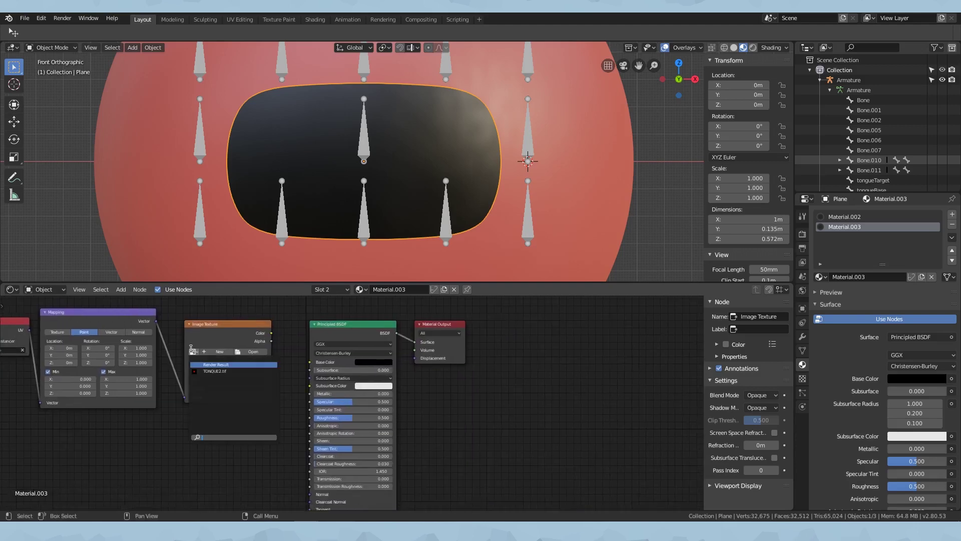
{"action": "left_click", "coordinate": [236, 372]}
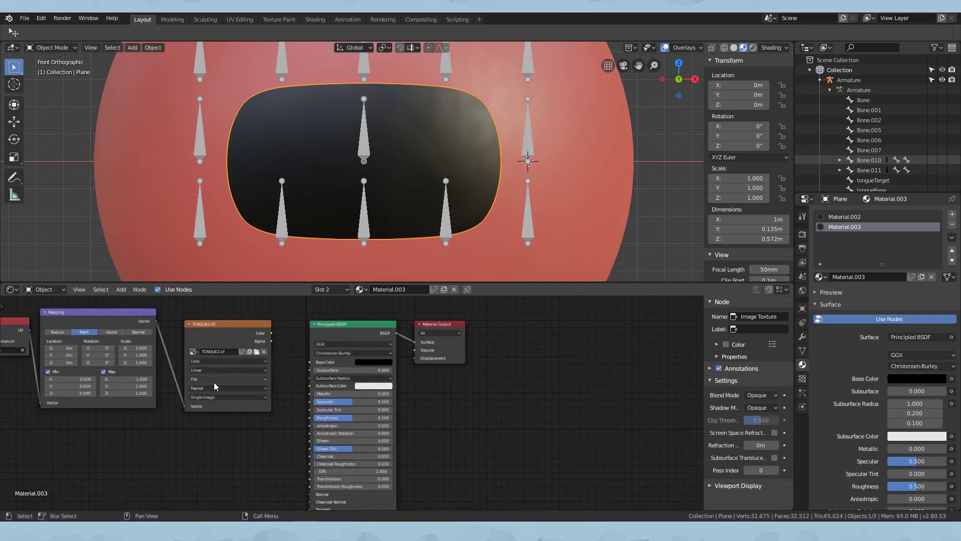
{"action": "left_click_drag", "start_coordinate": [219, 337], "coordinate": [209, 325]}
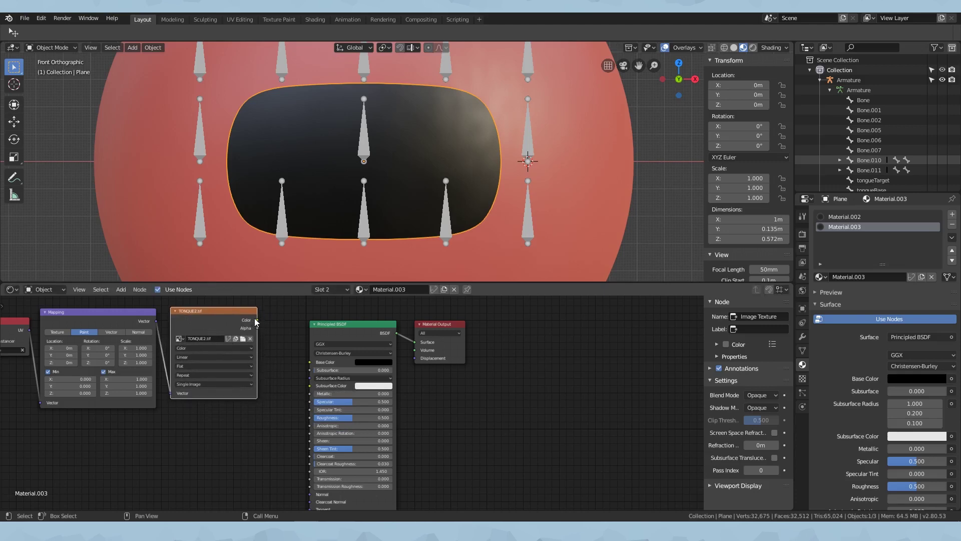
{"action": "left_click_drag", "start_coordinate": [257, 320], "coordinate": [312, 362]}
{"action": "scroll", "coordinate": [311, 362], "scroll_direction": "down", "scroll_amount": 1}
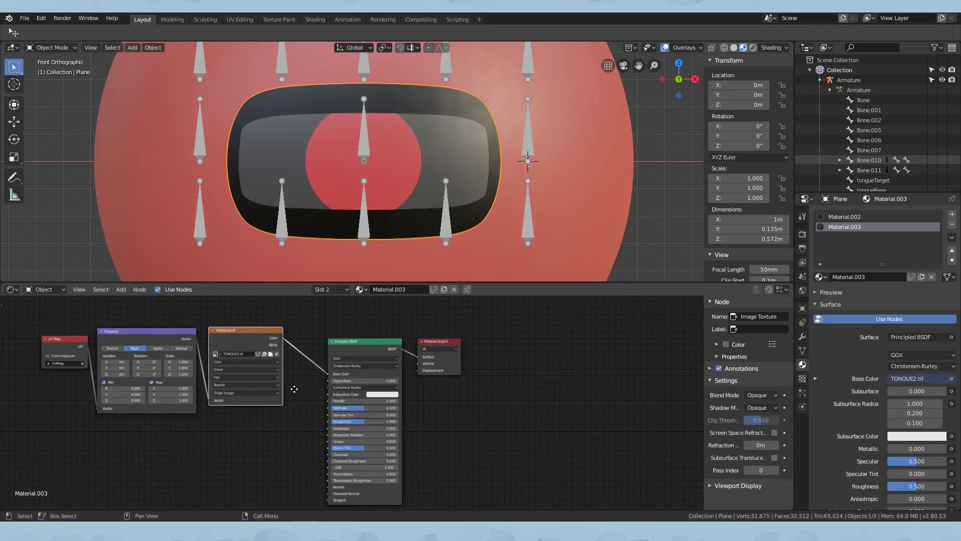
In Edit Mode, select all the narrow border faces running around the edge of the mouth plane.
{"action": "scroll", "coordinate": [304, 214], "scroll_direction": "down", "scroll_amount": 1}
{"action": "mouse_move", "coordinate": [304, 213]}
{"action": "middle_mouse_down"}
{"action": "mouse_move", "coordinate": [350, 216]}
{"action": "mouse_move", "coordinate": [306, 213]}
{"action": "mouse_move", "coordinate": [317, 224]}
{"action": "middle_mouse_up"}
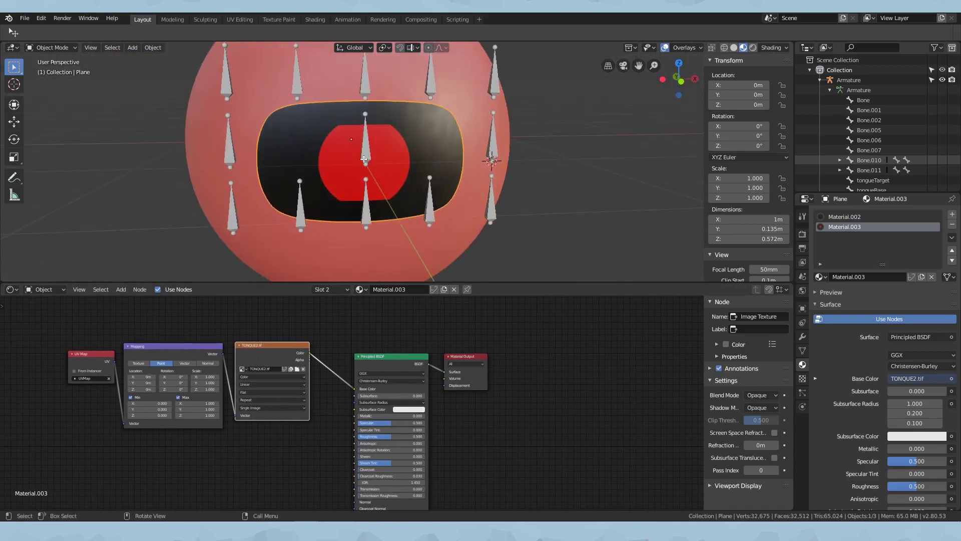
{"action": "key", "text": "Tab"}
{"action": "scroll", "coordinate": [353, 116], "scroll_direction": "up", "scroll_amount": 5}
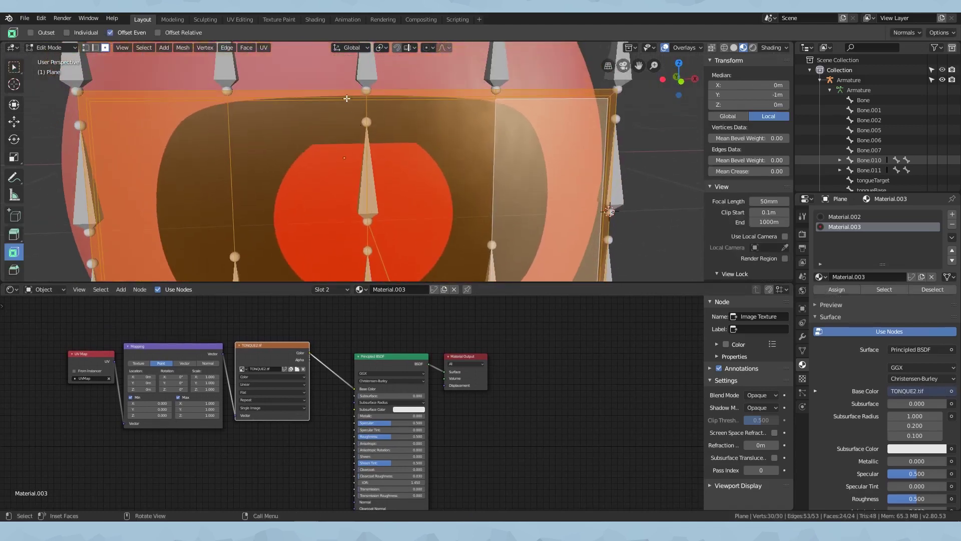
{"action": "left_click", "coordinate": [325, 71]}
{"action": "left_click", "coordinate": [378, 72], "text": "shift"}
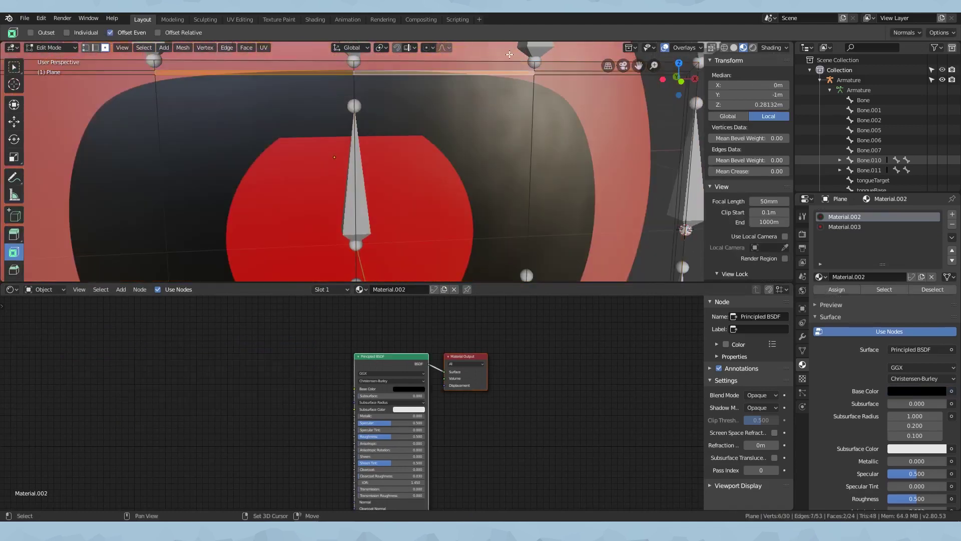
{"action": "left_click", "coordinate": [554, 75], "text": "shift"}
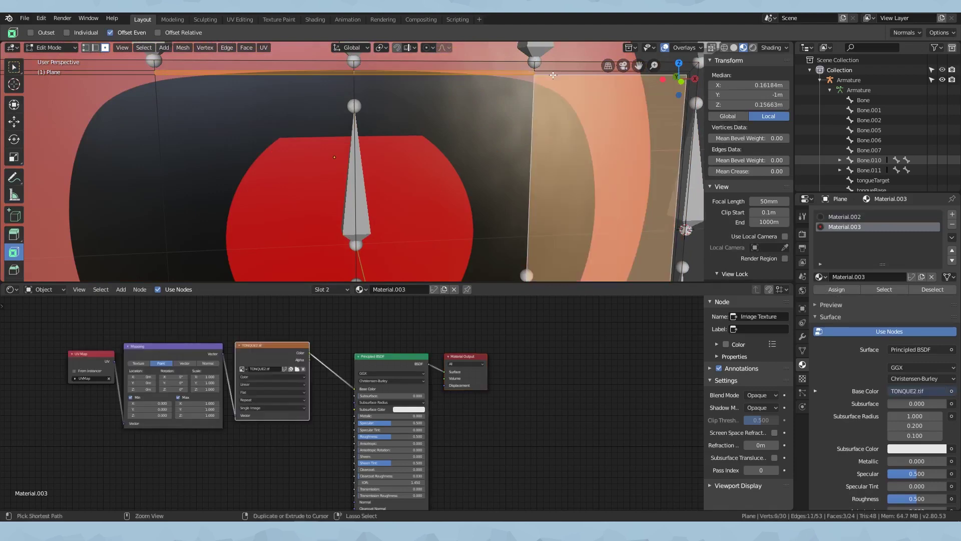
{"action": "key", "text": "ctrl+z"}
{"action": "left_click", "coordinate": [558, 73], "text": "shift"}
{"action": "middle_click_drag", "start_coordinate": [535, 108], "coordinate": [487, 121], "text": "shift"}
{"action": "left_click", "coordinate": [499, 99], "text": "shift"}
{"action": "middle_click_drag", "start_coordinate": [458, 202], "coordinate": [790, 45], "text": "shift"}
{"action": "left_click", "coordinate": [410, 245], "text": "ctrl"}
{"action": "left_click", "coordinate": [247, 250], "text": "shift"}
{"action": "middle_click_drag", "start_coordinate": [255, 249], "coordinate": [328, 256], "text": "shift"}
{"action": "left_click", "coordinate": [205, 147], "text": "shift"}
{"action": "middle_click_drag", "start_coordinate": [232, 93], "coordinate": [255, 271], "text": "shift"}
{"action": "left_click", "coordinate": [287, 74], "text": "shift"}
{"action": "scroll", "coordinate": [80, 65], "scroll_direction": "down", "scroll_amount": 5}
Assign Material.003 to the selected border faces, return to Object Mode and save the file.
{"action": "left_click", "coordinate": [839, 226]}
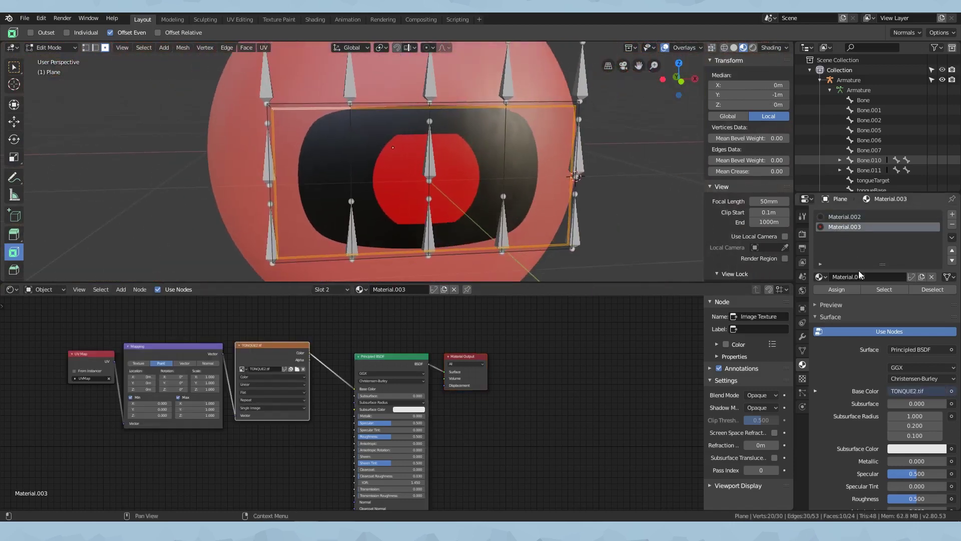
{"action": "left_click", "coordinate": [837, 288]}
{"action": "mouse_move", "coordinate": [488, 178]}
{"action": "middle_mouse_down"}
{"action": "mouse_move", "coordinate": [459, 166]}
{"action": "mouse_move", "coordinate": [476, 169]}
{"action": "middle_mouse_up"}
{"action": "key", "text": "Tab"}
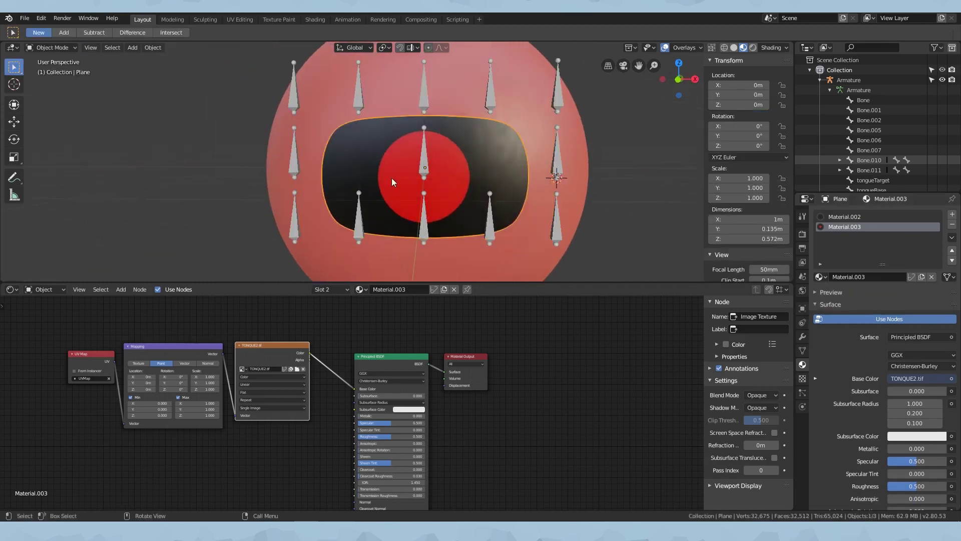
{"action": "key", "text": "ctrl+s"}
Put the armature in Pose Mode and move the tongue bone to test how the tongue image follows.
{"action": "left_click", "coordinate": [424, 152]}
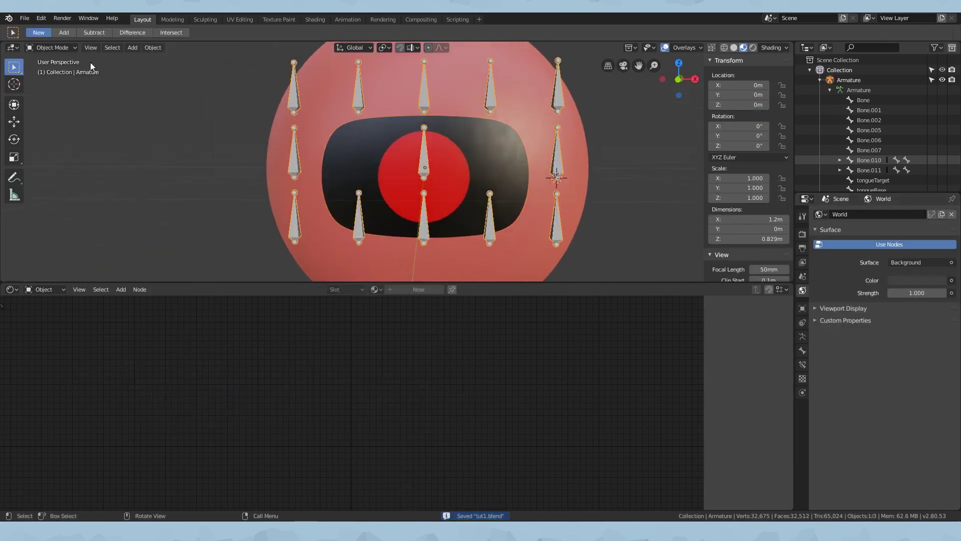
{"action": "left_click", "coordinate": [56, 47]}
{"action": "left_click", "coordinate": [52, 81]}
{"action": "left_click", "coordinate": [424, 150]}
{"action": "key", "text": "g"}
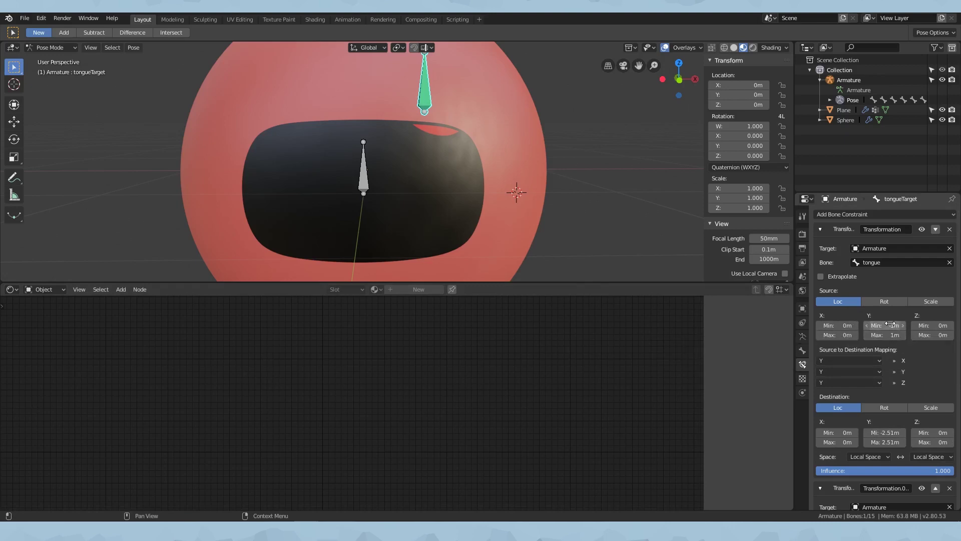
Review the source and destination ranges in the tongueTarget bone's Transformation constraints.
{"action": "scroll", "coordinate": [890, 362], "scroll_direction": "down", "scroll_amount": 4}
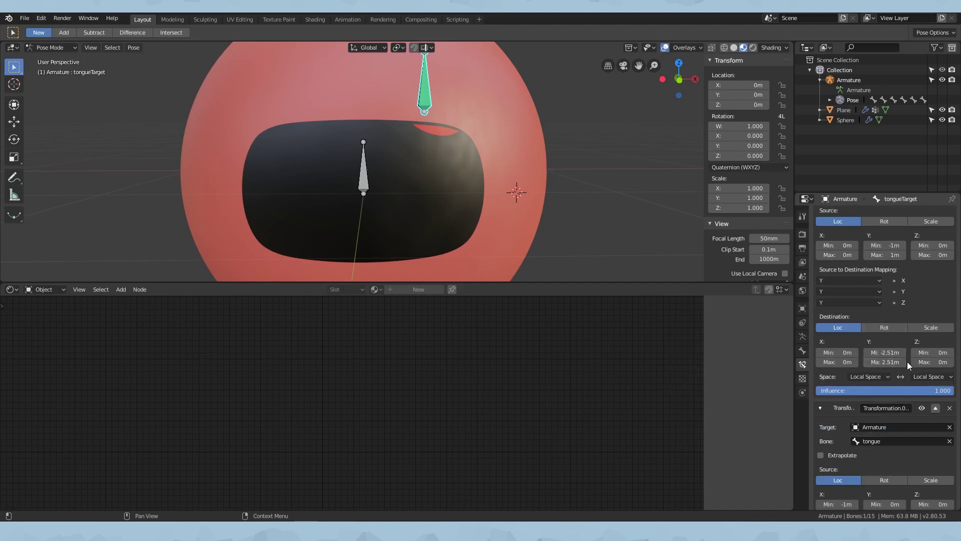
{"action": "scroll", "coordinate": [909, 365], "scroll_direction": "down", "scroll_amount": 1}
{"action": "scroll", "coordinate": [884, 348], "scroll_direction": "down", "scroll_amount": 1}
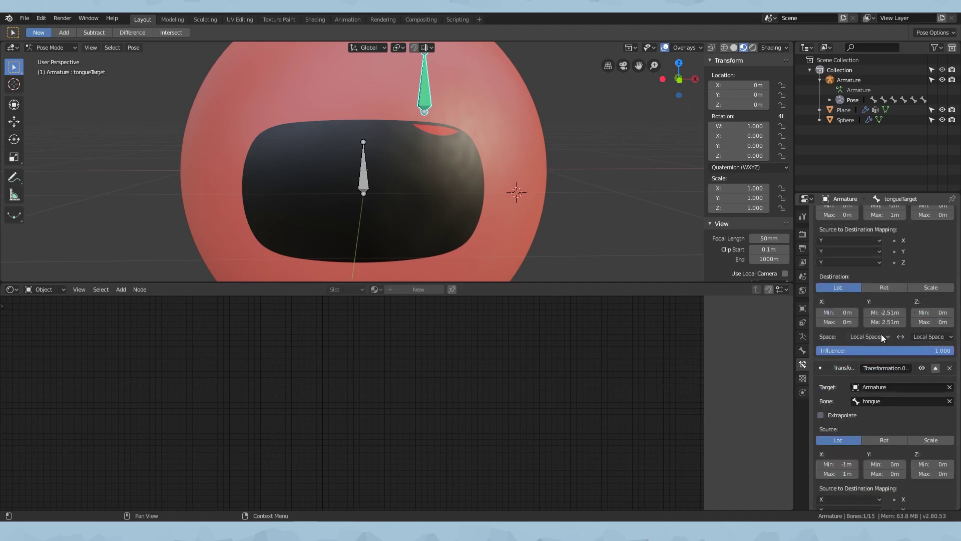
{"action": "scroll", "coordinate": [885, 328], "scroll_direction": "up", "scroll_amount": 6}
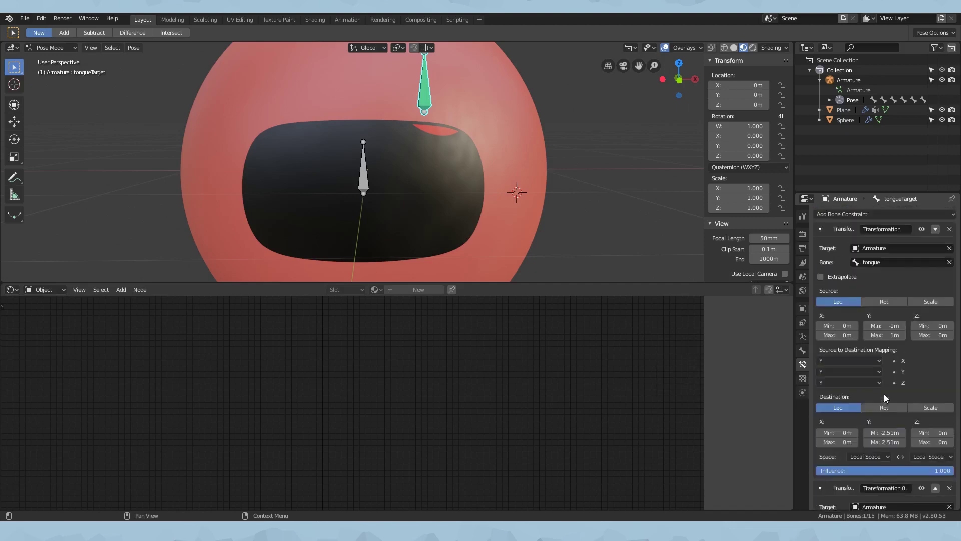
{"action": "scroll", "coordinate": [426, 186], "scroll_direction": "down", "scroll_amount": 1}
Switch the armature display back to the first bone layer and test moving the tongue bone.
{"action": "left_click", "coordinate": [803, 336]}
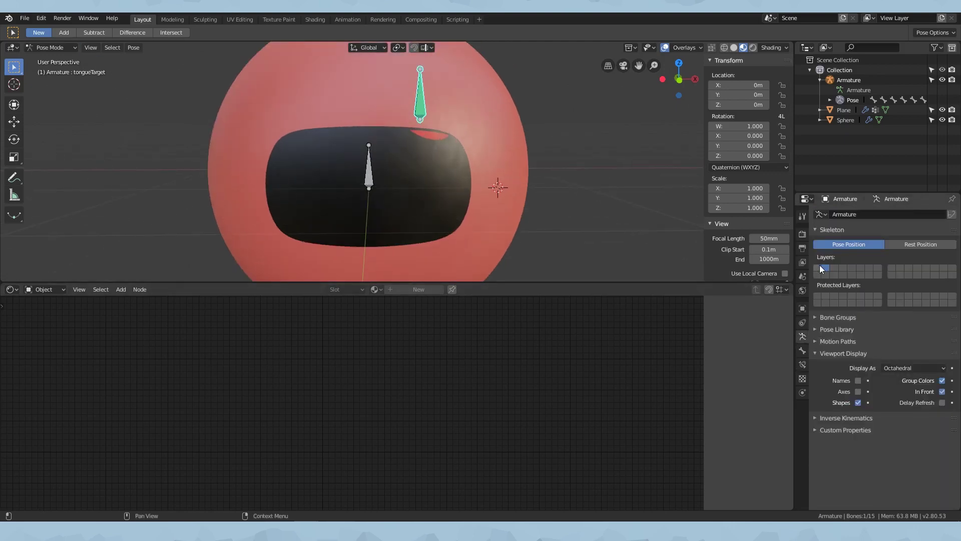
{"action": "left_click", "coordinate": [820, 268]}
{"action": "left_click", "coordinate": [392, 150]}
{"action": "key", "text": "g"}
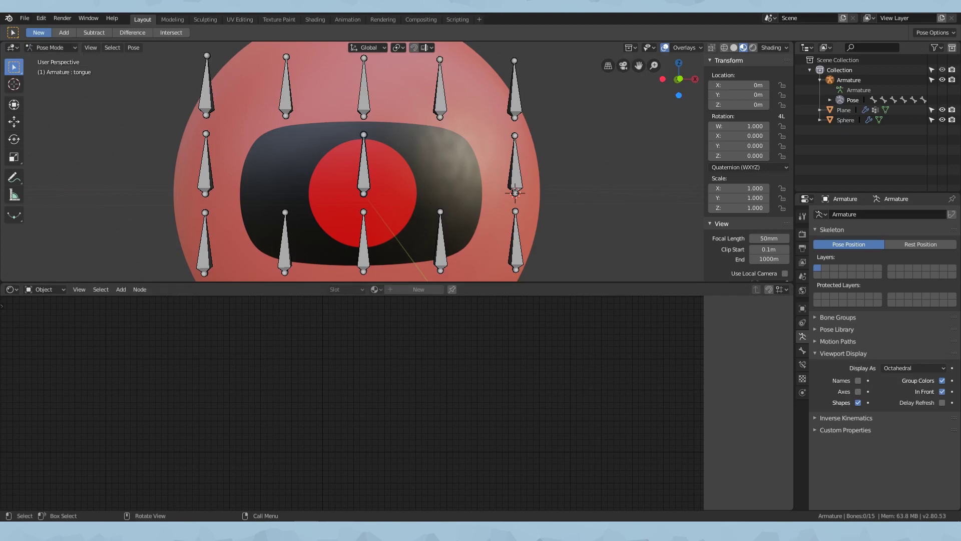
Return to Object Mode, select the mouth plane and change the Shader Editor area to the UV Editor.
{"action": "scroll", "coordinate": [253, 219], "scroll_direction": "down", "scroll_amount": 4}
{"action": "middle_click_drag", "start_coordinate": [412, 151], "coordinate": [432, 159]}
{"action": "left_click", "coordinate": [70, 47]}
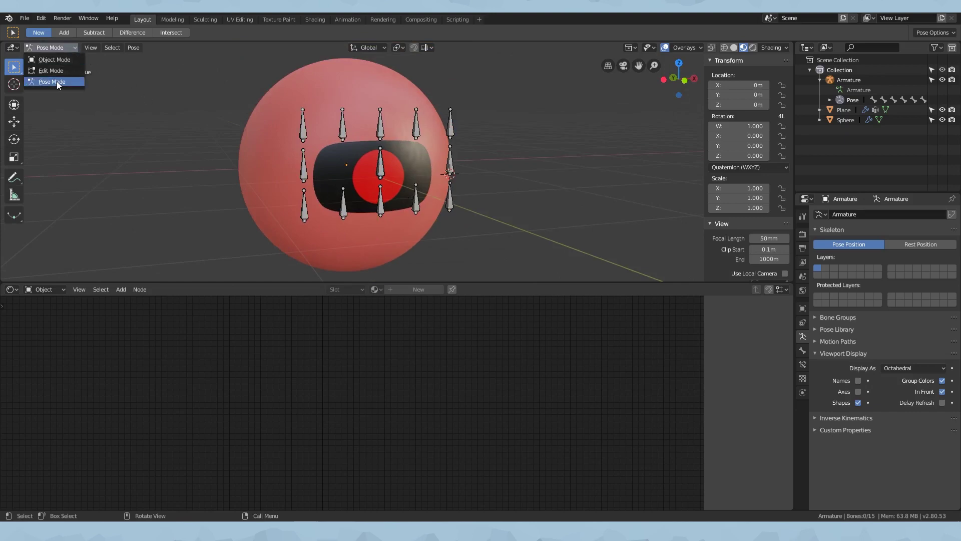
{"action": "left_click", "coordinate": [41, 60]}
{"action": "left_click", "coordinate": [410, 162]}
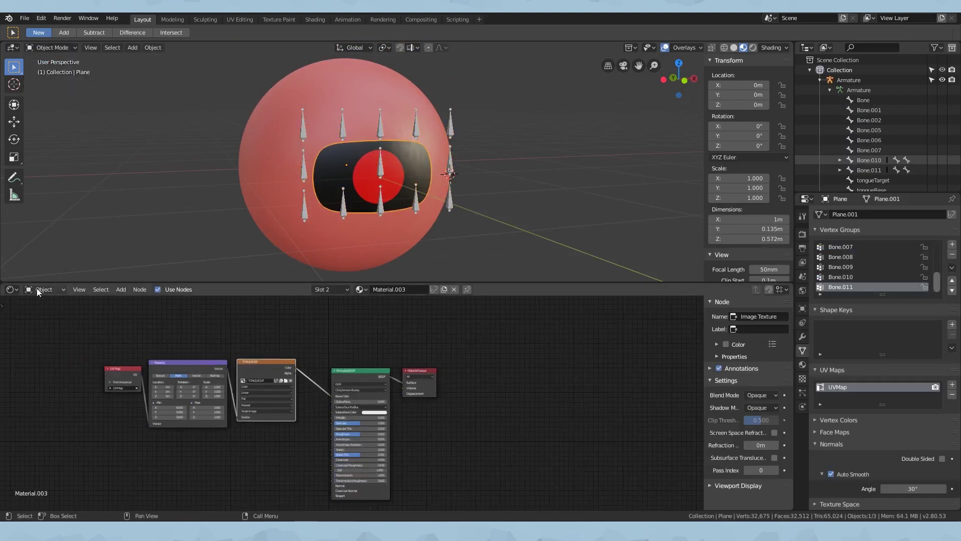
{"action": "left_click", "coordinate": [15, 290]}
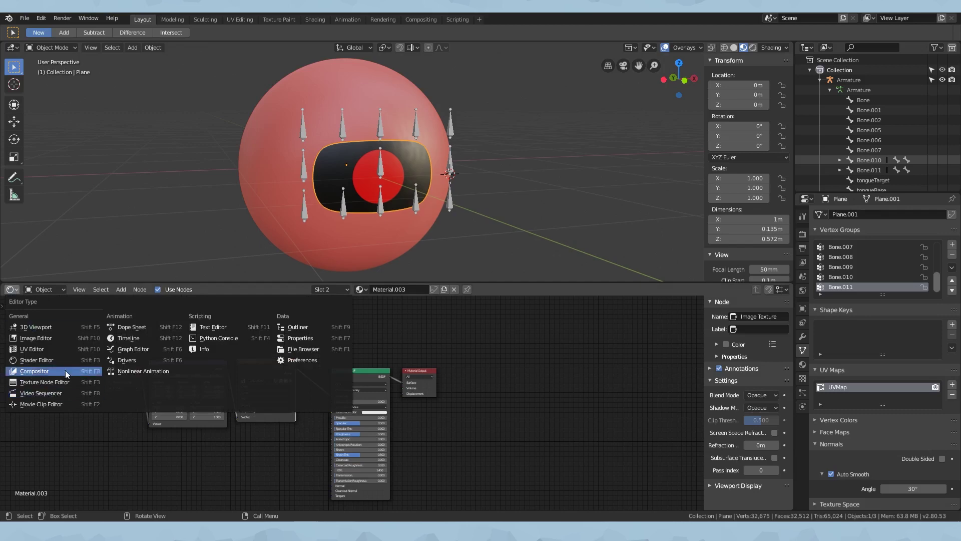
{"action": "left_click", "coordinate": [54, 351]}
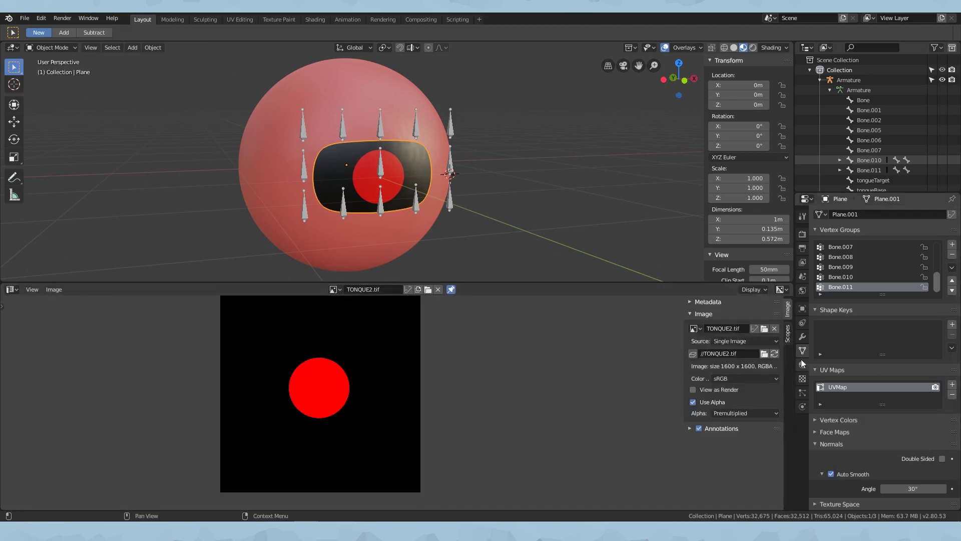
Add a second UV map to the mouth plane and name it Teeth.
{"action": "left_click", "coordinate": [952, 383]}
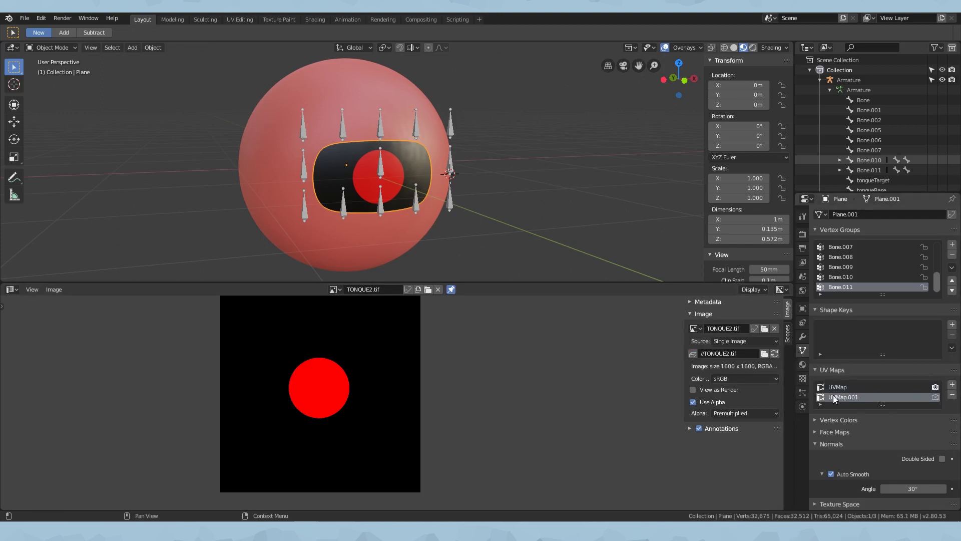
{"action": "double_click", "coordinate": [849, 399]}
{"action": "key", "text": "Return"}
{"action": "right_click", "coordinate": [842, 396]}
In Edit Mode, select the whole mesh and scale up the Teeth UV layout to span the full image width.
{"action": "key", "text": "Tab"}
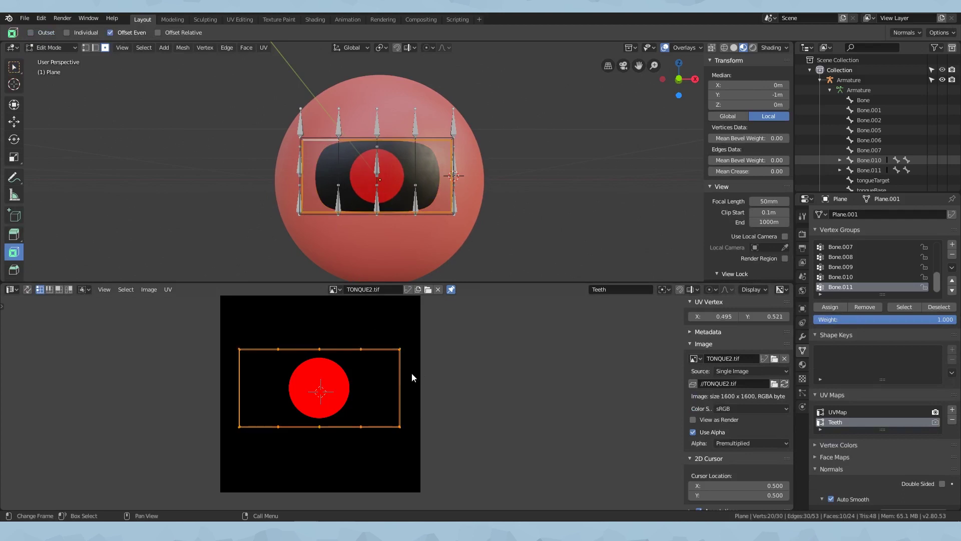
{"action": "key", "text": "a"}
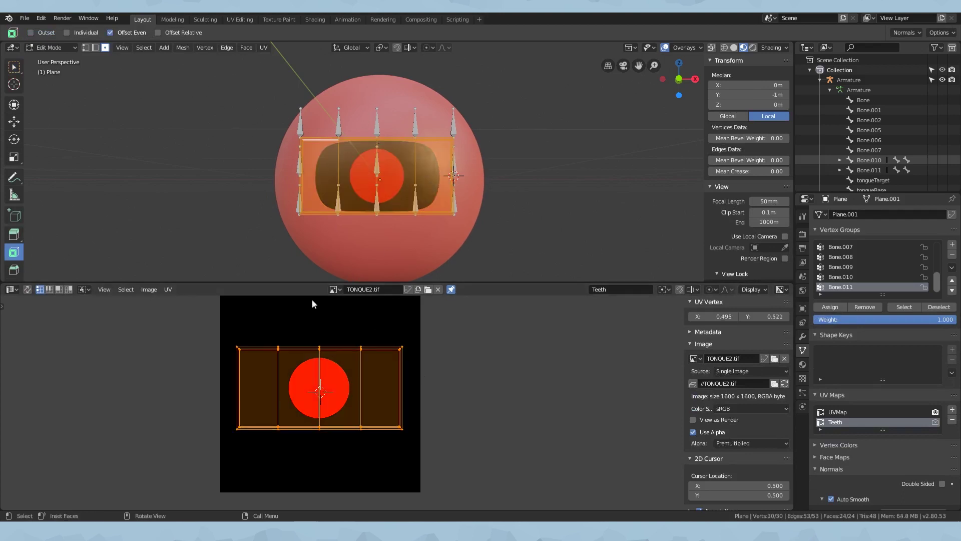
{"action": "scroll", "coordinate": [386, 373], "scroll_direction": "up", "scroll_amount": 1}
{"action": "key", "text": "s"}
{"action": "left_click", "coordinate": [364, 364]}
Move the Teeth UV layout down to 0.500, 0.250 over the image's lower half and unlink TONQUE2.tif from the editor.
{"action": "key", "text": "g"}
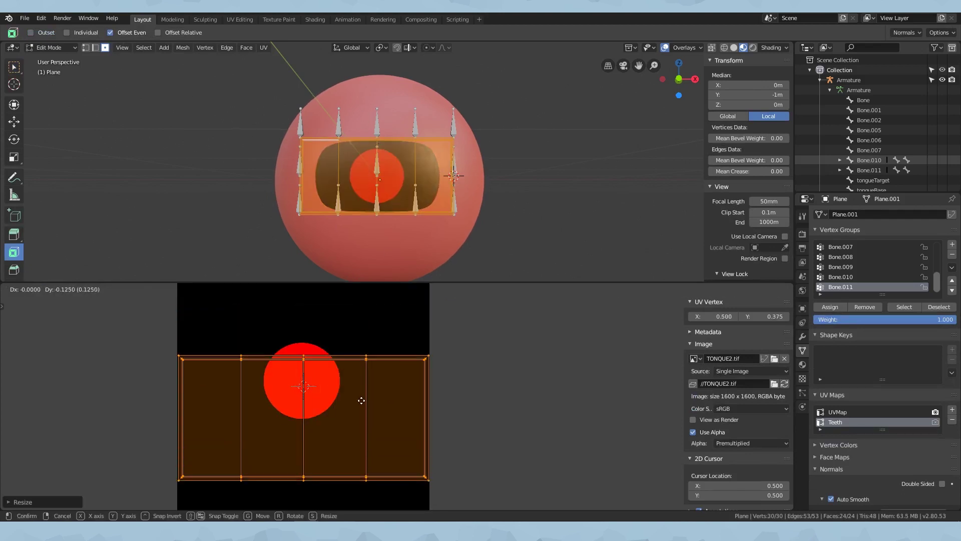
{"action": "left_click", "coordinate": [368, 412]}
{"action": "middle_click_drag", "start_coordinate": [369, 413], "coordinate": [371, 365]}
{"action": "key", "text": "g"}
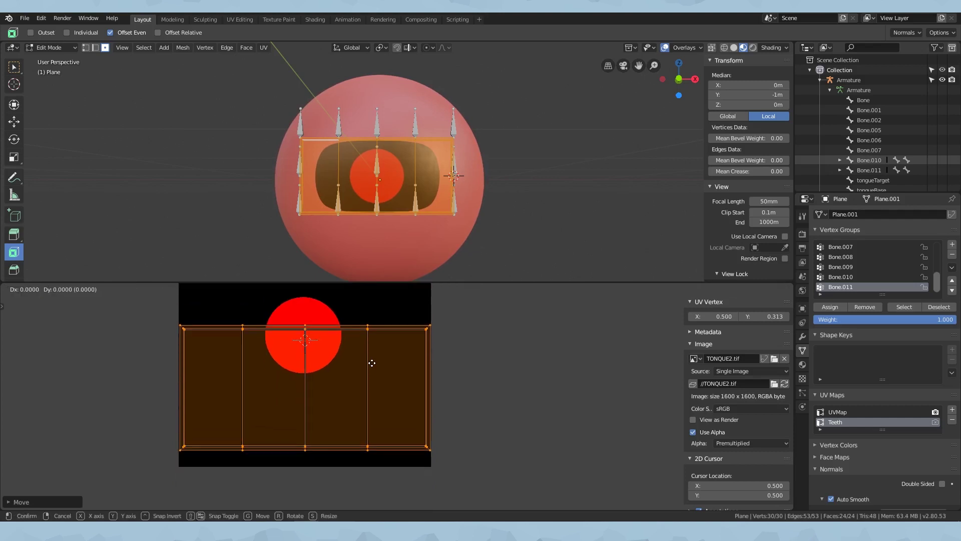
{"action": "left_click", "coordinate": [372, 379]}
{"action": "scroll", "coordinate": [380, 404], "scroll_direction": "up", "scroll_amount": 2}
{"action": "scroll", "coordinate": [379, 405], "scroll_direction": "down", "scroll_amount": 2}
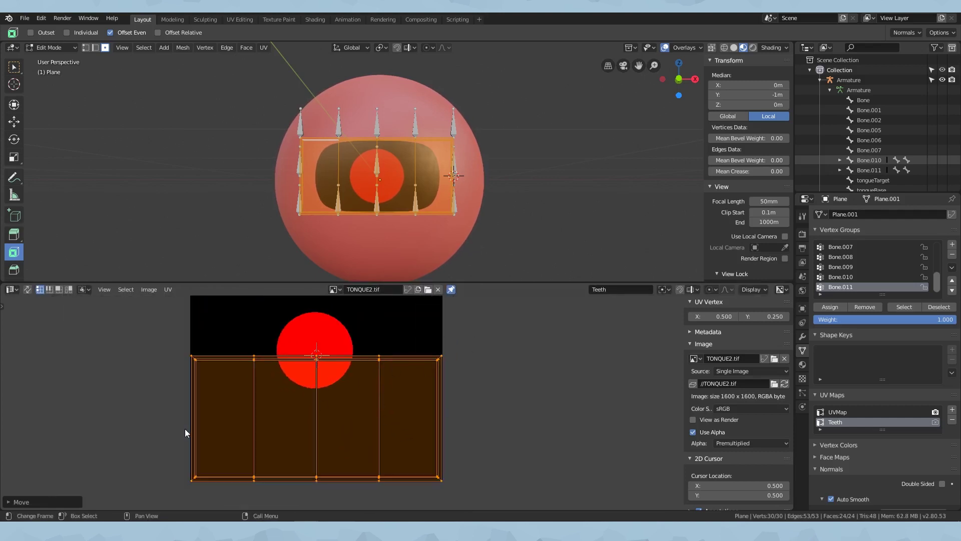
{"action": "middle_click_drag", "start_coordinate": [232, 416], "coordinate": [383, 402]}
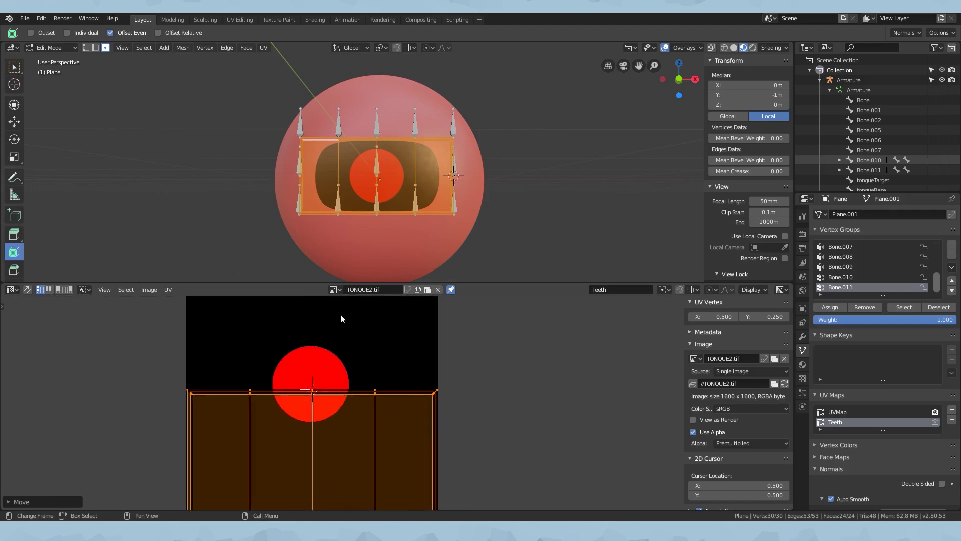
{"action": "left_click", "coordinate": [438, 289]}
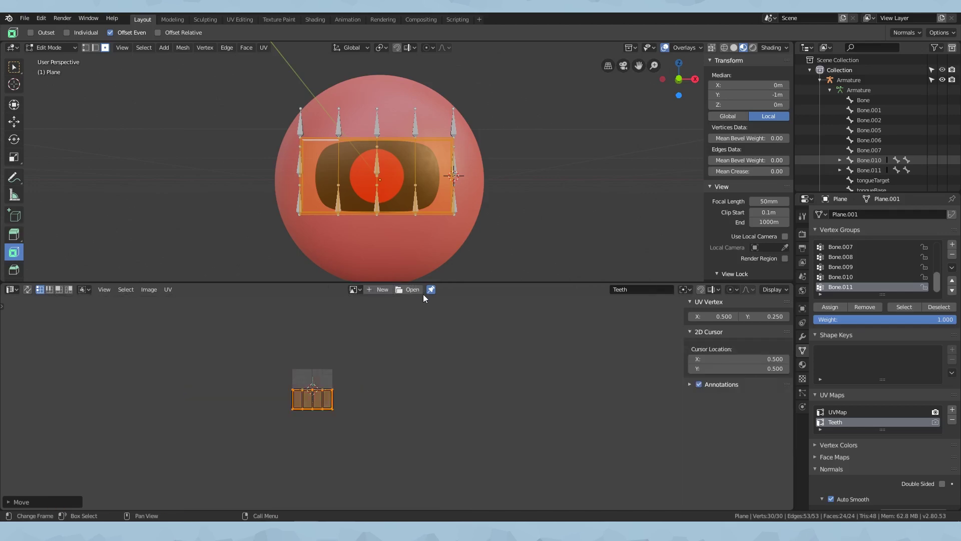
Load the image teeth 2.png from the Desktop into the UV Editor.
{"action": "left_click", "coordinate": [414, 287]}
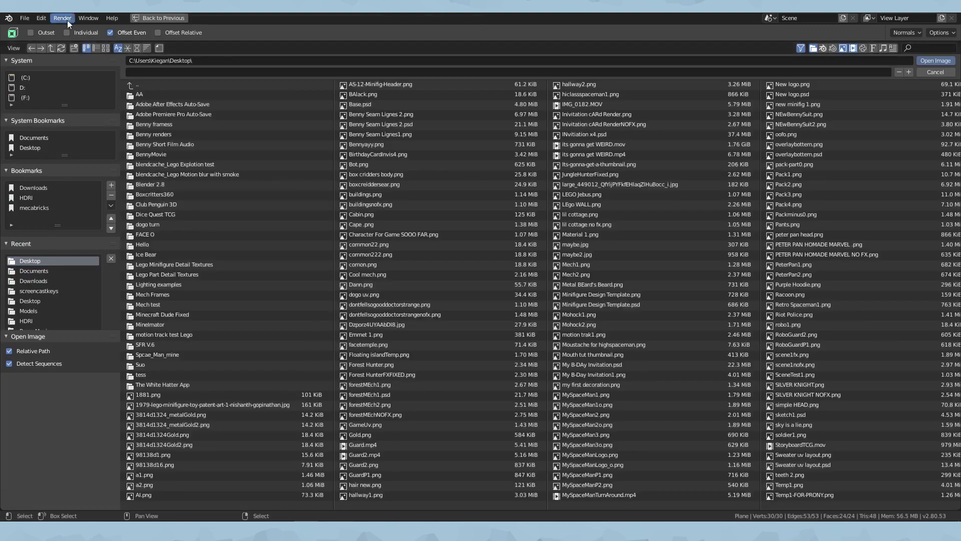
{"action": "left_click", "coordinate": [105, 48]}
{"action": "scroll", "coordinate": [532, 333], "scroll_direction": "down", "scroll_amount": 8}
{"action": "scroll", "coordinate": [532, 333], "scroll_direction": "down", "scroll_amount": 15}
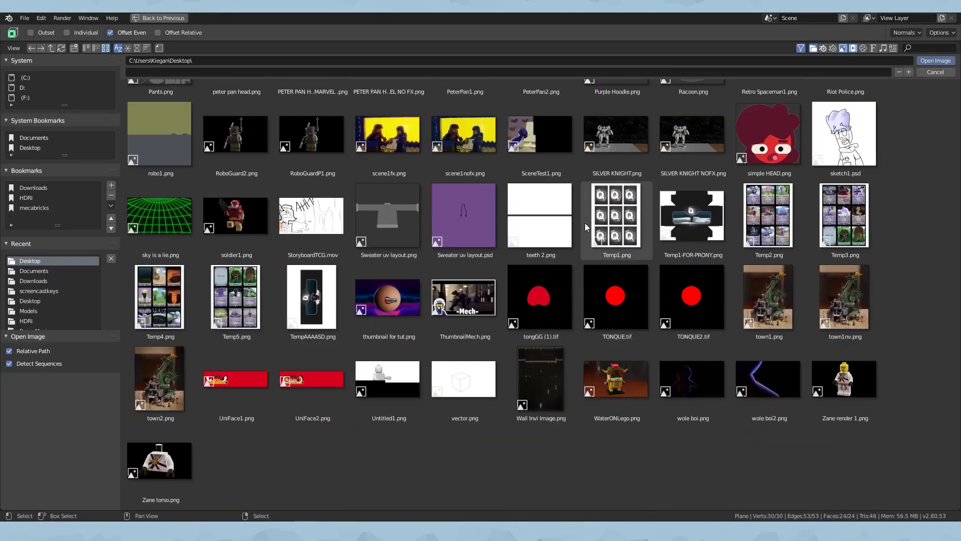
{"action": "double_click", "coordinate": [539, 216]}
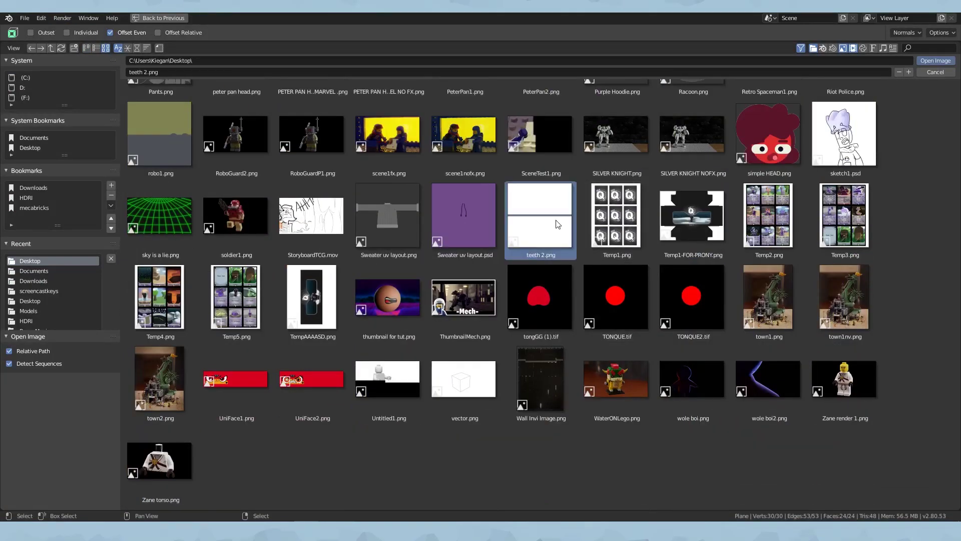
{"action": "scroll", "coordinate": [408, 360], "scroll_direction": "down", "scroll_amount": 6}
{"action": "scroll", "coordinate": [364, 403], "scroll_direction": "up", "scroll_amount": 4}
{"action": "scroll", "coordinate": [369, 400], "scroll_direction": "down", "scroll_amount": 6}
{"action": "scroll", "coordinate": [371, 402], "scroll_direction": "up", "scroll_amount": 3}
Return to Object Mode, make UVMap the active UV map of the mouth plane and save the file.
{"action": "mouse_move", "coordinate": [358, 198]}
{"action": "middle_mouse_down"}
{"action": "mouse_move", "coordinate": [447, 195]}
{"action": "mouse_move", "coordinate": [356, 203]}
{"action": "middle_mouse_up"}
{"action": "key", "text": "Tab"}
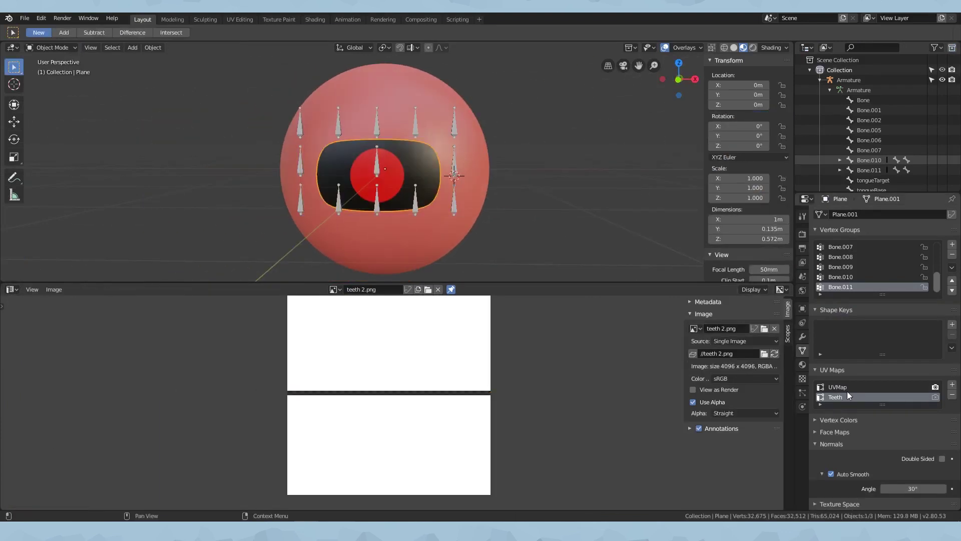
{"action": "left_click", "coordinate": [842, 386]}
{"action": "key", "text": "ctrl+s"}
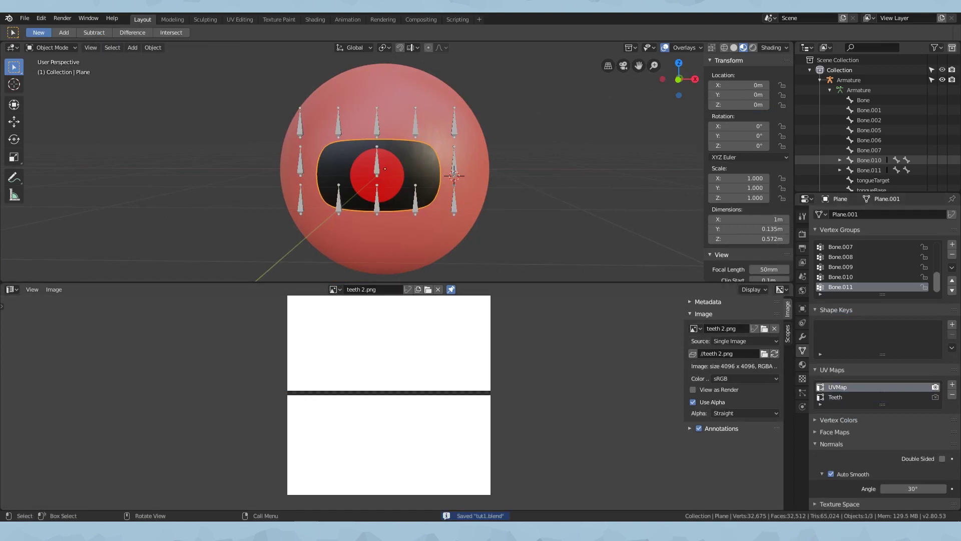
Enlarge the 3D Viewport, add a new mesh plane and clear its rotation and location so it sits at the world origin.
{"action": "left_click_drag", "start_coordinate": [176, 282], "coordinate": [185, 416]}
{"action": "left_click", "coordinate": [132, 47]}
{"action": "mouse_move", "coordinate": [150, 59]}
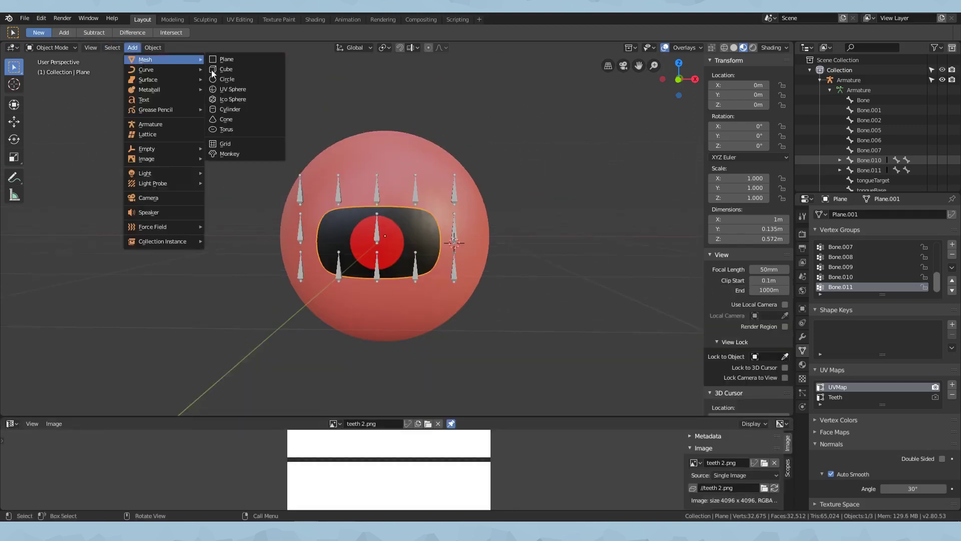
{"action": "left_click", "coordinate": [227, 59]}
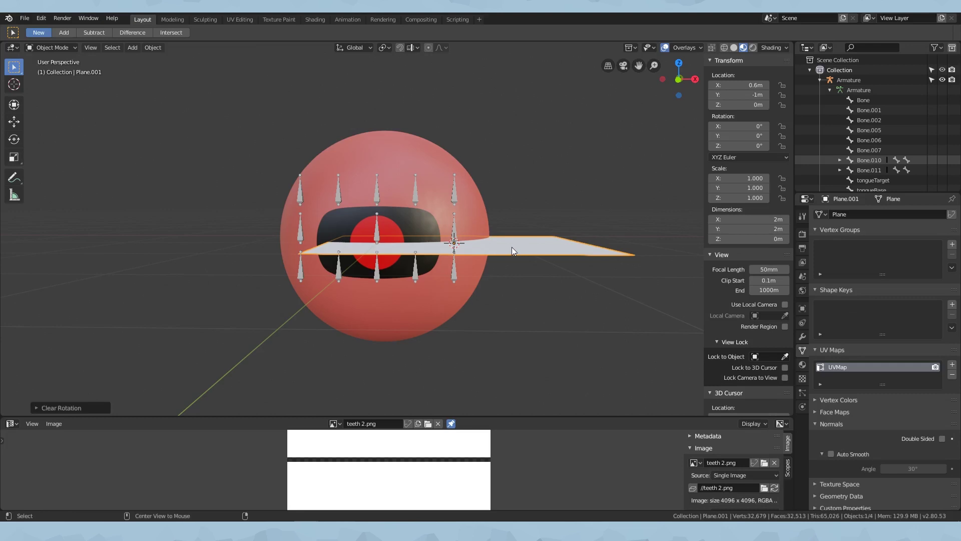
{"action": "scroll", "coordinate": [511, 247], "scroll_direction": "down", "scroll_amount": 3}
{"action": "key", "text": "alt+g"}
Rotate the new plane 90° about the global X axis.
{"action": "middle_click_drag", "start_coordinate": [454, 287], "coordinate": [502, 181]}
{"action": "key", "text": "r"}
{"action": "type", "text": "x"}
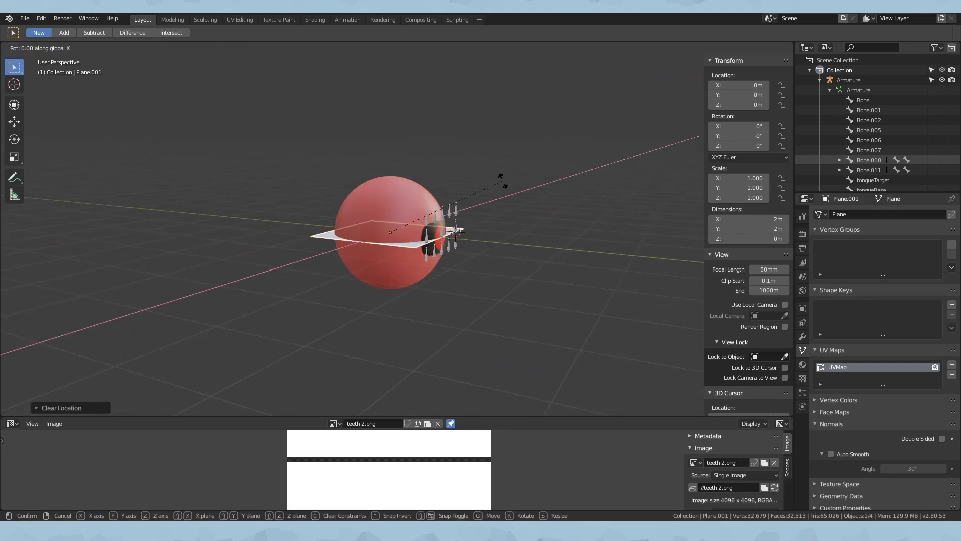
{"action": "type", "text": "90"}
{"action": "key", "text": "Return"}
Move the upright plane -1 m along the global Y axis, in front of the sphere.
{"action": "middle_click_drag", "start_coordinate": [502, 181], "coordinate": [471, 233]}
{"action": "middle_click_drag", "start_coordinate": [525, 222], "coordinate": [488, 230]}
{"action": "key", "text": "g"}
{"action": "key", "text": "y"}
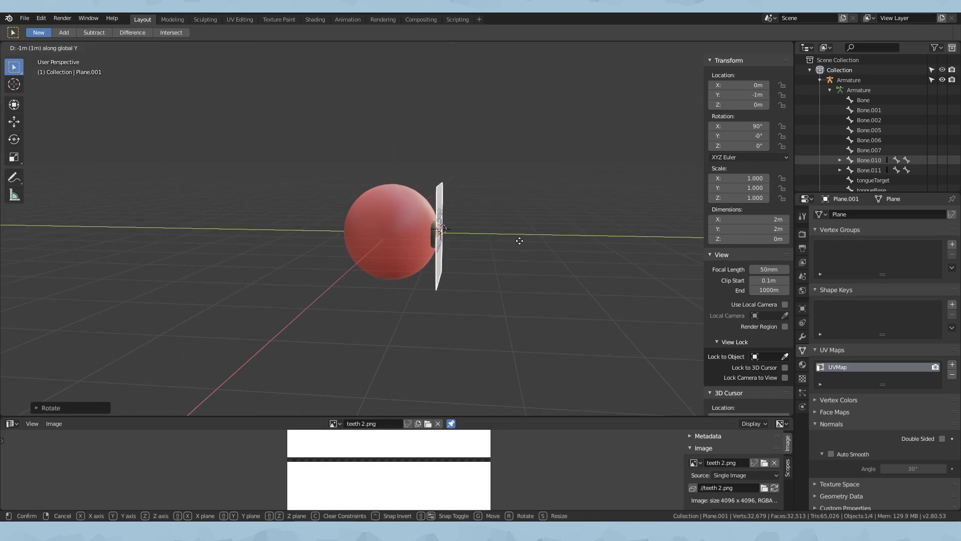
{"action": "left_click", "coordinate": [520, 240]}
{"action": "mouse_move", "coordinate": [496, 243]}
{"action": "middle_mouse_down"}
{"action": "mouse_move", "coordinate": [316, 244]}
{"action": "mouse_move", "coordinate": [397, 262]}
{"action": "mouse_move", "coordinate": [458, 236]}
{"action": "mouse_move", "coordinate": [444, 227]}
{"action": "mouse_move", "coordinate": [480, 231]}
{"action": "middle_mouse_up"}
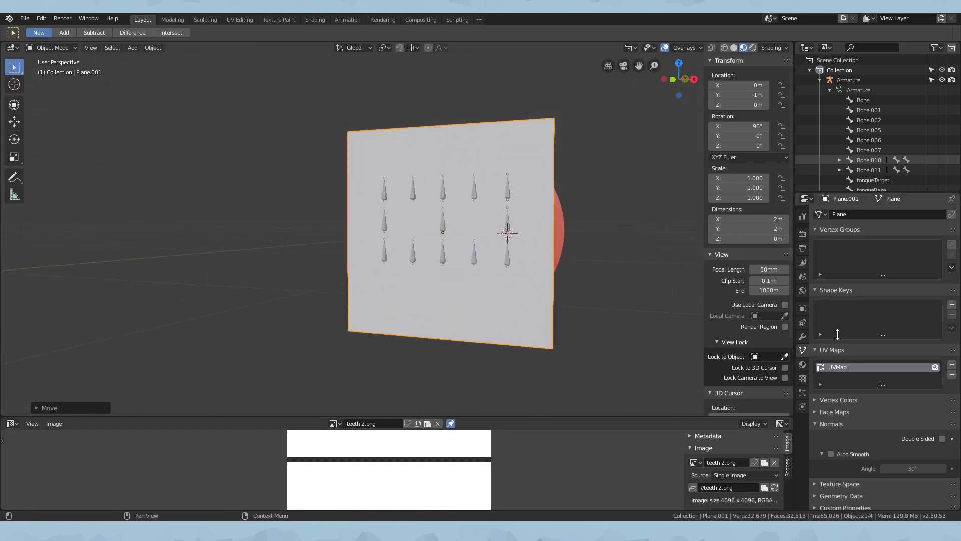
Set the new plane's viewport display to wireframe so the mouth shows through it.
{"action": "left_click", "coordinate": [802, 309]}
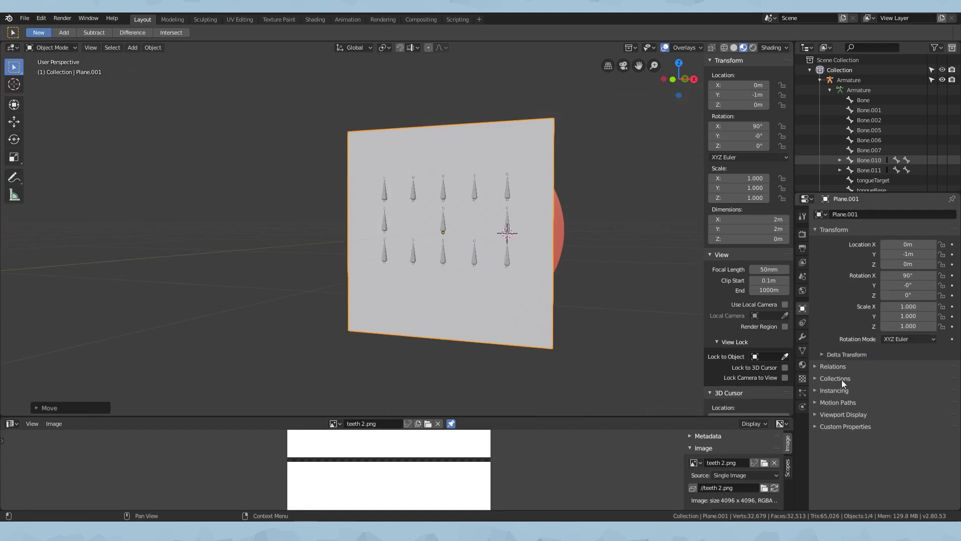
{"action": "left_click", "coordinate": [849, 413]}
{"action": "scroll", "coordinate": [849, 413], "scroll_direction": "down", "scroll_amount": 1}
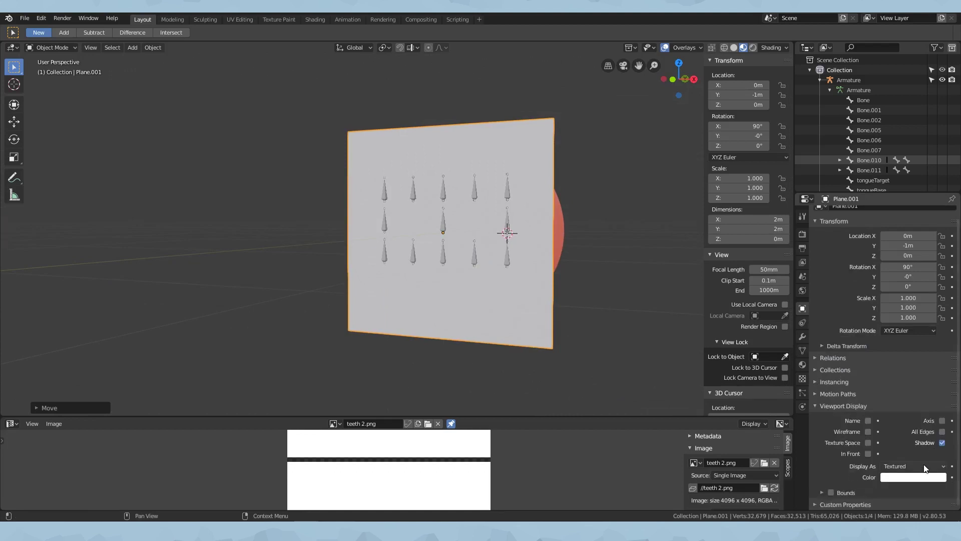
{"action": "left_click", "coordinate": [923, 466]}
{"action": "left_click", "coordinate": [904, 445]}
{"action": "middle_click_drag", "start_coordinate": [538, 294], "coordinate": [569, 295]}
{"action": "left_click", "coordinate": [837, 406]}
In Edit Mode, scale the new plane's whole mesh down to about 1.2 m square around the mouth, then return to Object Mode.
{"action": "middle_click_drag", "start_coordinate": [477, 234], "coordinate": [490, 218]}
{"action": "key", "text": "Tab"}
{"action": "key", "text": "alt+a"}
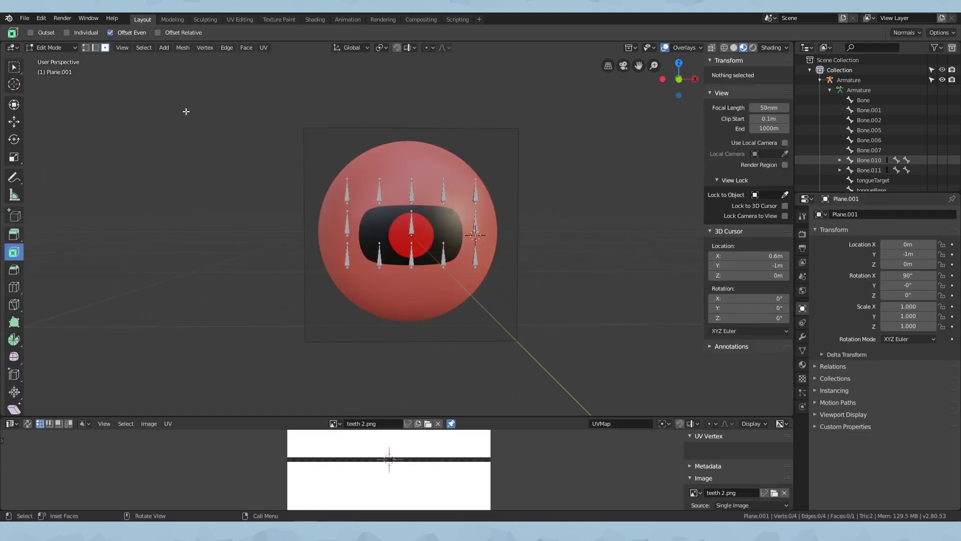
{"action": "key", "text": "a"}
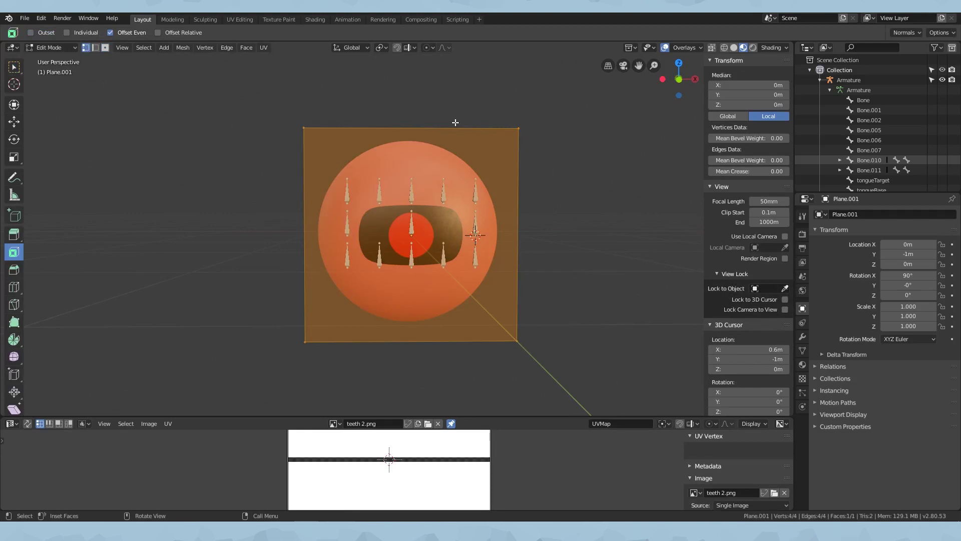
{"action": "key", "text": "s"}
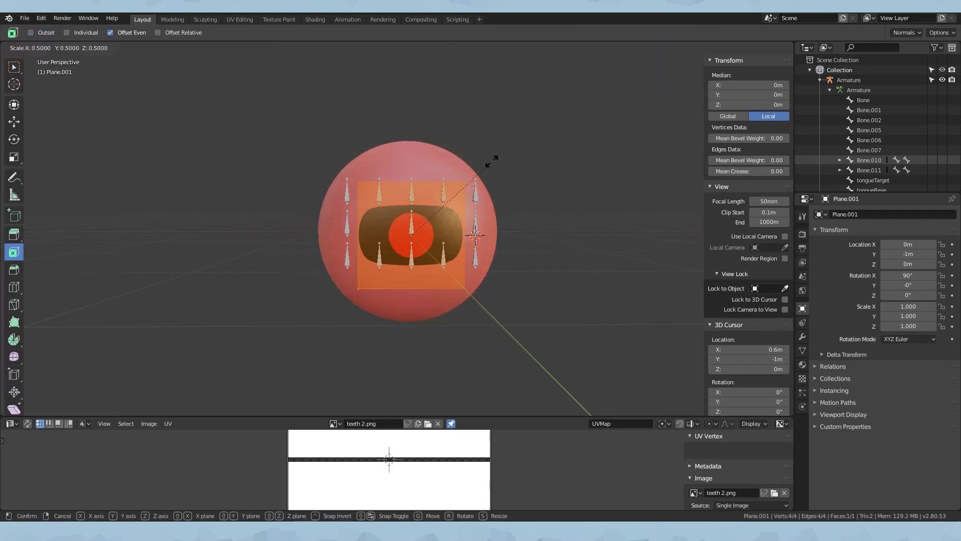
{"action": "left_click", "coordinate": [515, 155]}
{"action": "scroll", "coordinate": [500, 165], "scroll_direction": "up", "scroll_amount": 3}
{"action": "key", "text": "Tab"}
Rename the wireframe plane as Teeth and save the file.
{"action": "middle_click_drag", "start_coordinate": [449, 163], "coordinate": [475, 162]}
{"action": "left_click", "coordinate": [860, 213]}
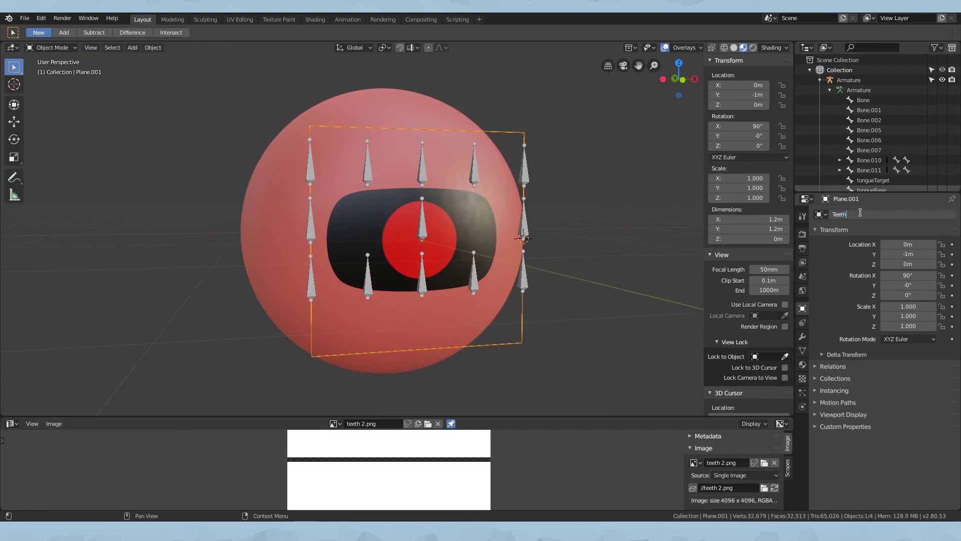
{"action": "key", "text": "Return"}
{"action": "key", "text": "ctrl+s"}
Select the mouth plane and add a UV Project modifier to it.
{"action": "middle_click_drag", "start_coordinate": [521, 239], "coordinate": [501, 233]}
{"action": "middle_click_drag", "start_coordinate": [551, 258], "coordinate": [448, 262]}
{"action": "scroll", "coordinate": [528, 261], "scroll_direction": "up", "scroll_amount": 2}
{"action": "left_click", "coordinate": [515, 266]}
{"action": "scroll", "coordinate": [465, 268], "scroll_direction": "up", "scroll_amount": 3}
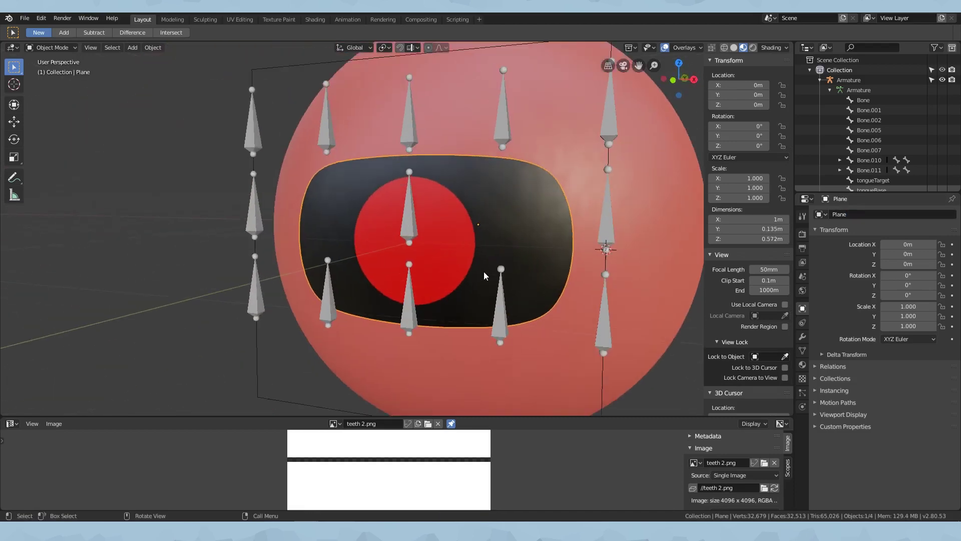
{"action": "left_click", "coordinate": [803, 336]}
{"action": "scroll", "coordinate": [841, 214], "scroll_direction": "up", "scroll_amount": 15}
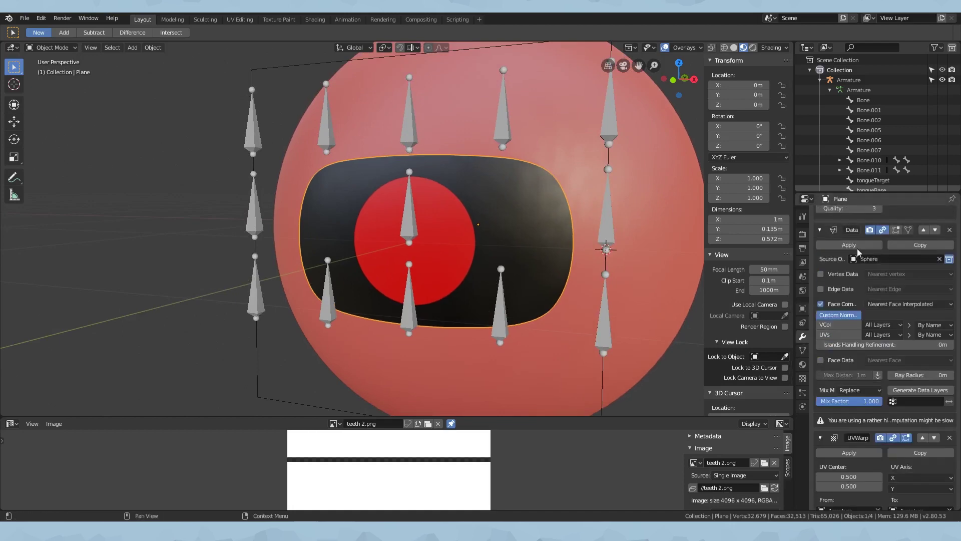
{"action": "left_click", "coordinate": [849, 214]}
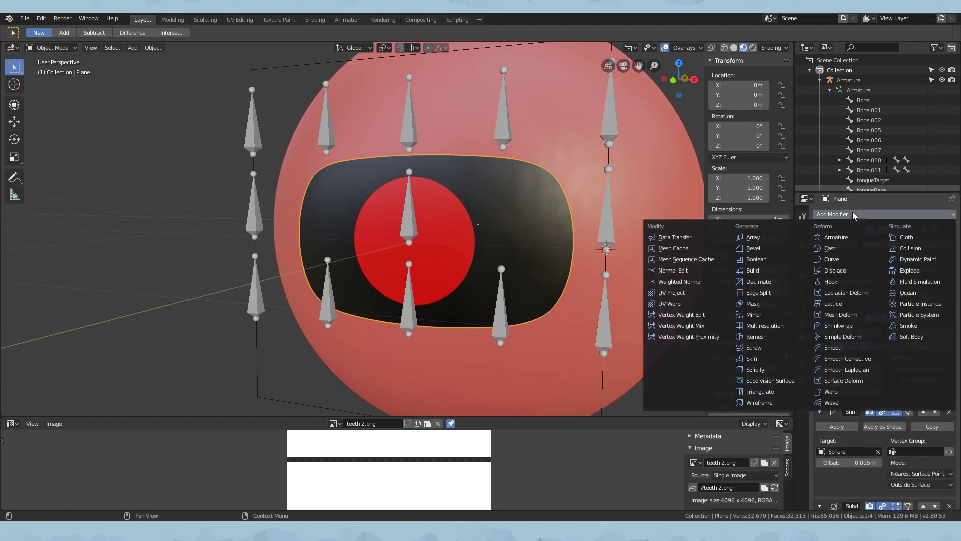
{"action": "left_click", "coordinate": [665, 304]}
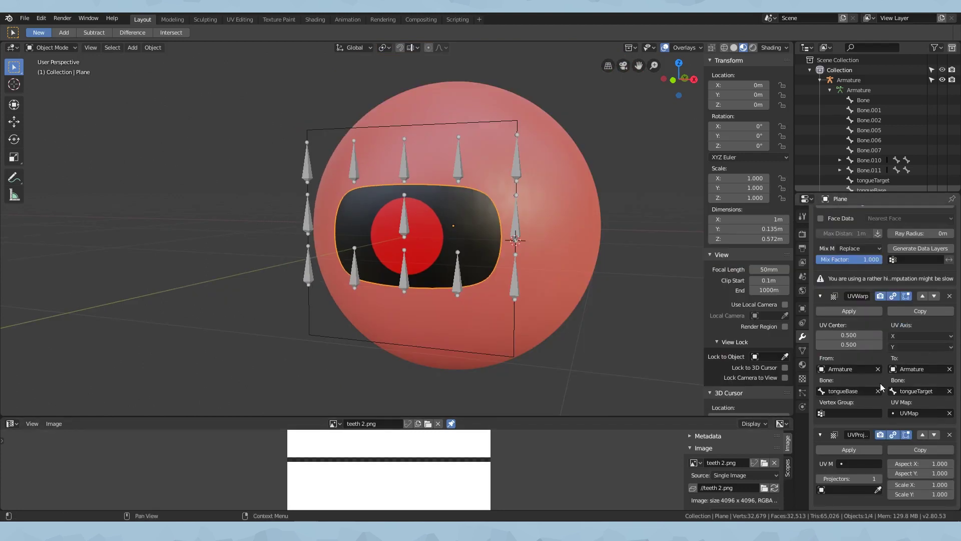
In the UV Project modifier, set the UV map to Teeth and the projector object to Teeth.
{"action": "left_click", "coordinate": [847, 467]}
{"action": "left_click", "coordinate": [867, 403]}
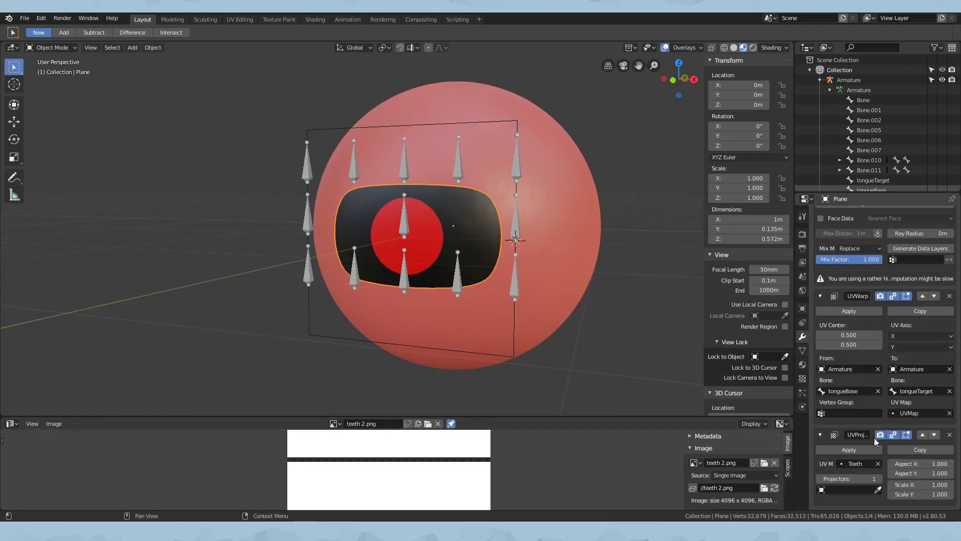
{"action": "left_click", "coordinate": [850, 488]}
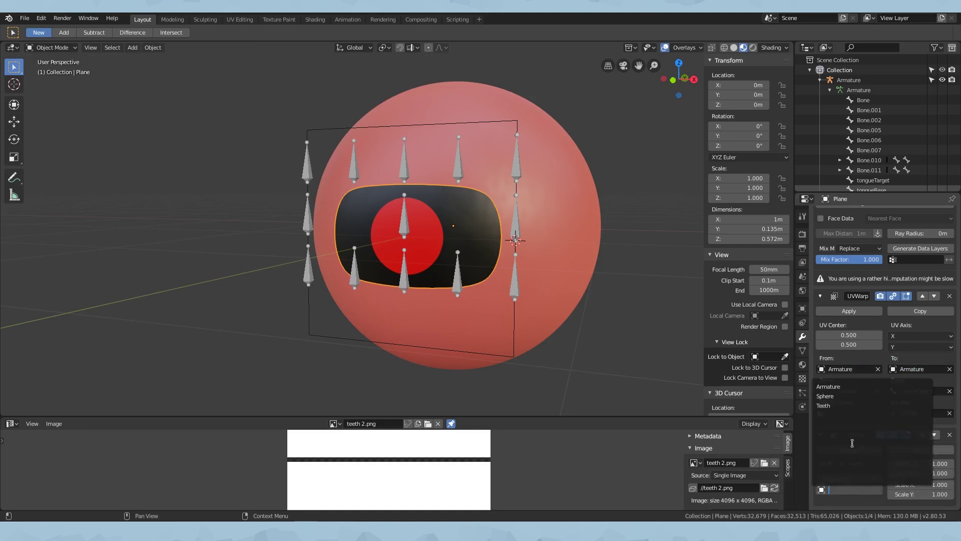
{"action": "left_click", "coordinate": [859, 473]}
Change the image editor area to the Shader Editor and resize it to show the mouth material's nodes.
{"action": "middle_click_drag", "start_coordinate": [297, 274], "coordinate": [339, 275]}
{"action": "left_click_drag", "start_coordinate": [77, 416], "coordinate": [98, 290]}
{"action": "left_click", "coordinate": [15, 298]}
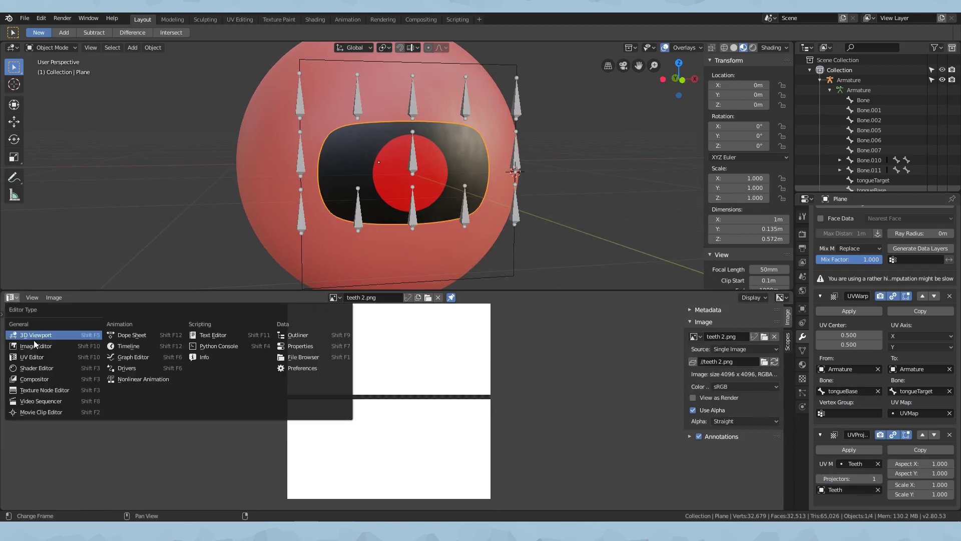
{"action": "left_click", "coordinate": [35, 367]}
{"action": "left_click_drag", "start_coordinate": [54, 290], "coordinate": [54, 333]}
{"action": "scroll", "coordinate": [234, 410], "scroll_direction": "down", "scroll_amount": 2}
Duplicate the UV Map, Mapping, TONQUE2.tif image and Principled BSDF nodes and place the copies above the originals.
{"action": "left_click", "coordinate": [185, 403]}
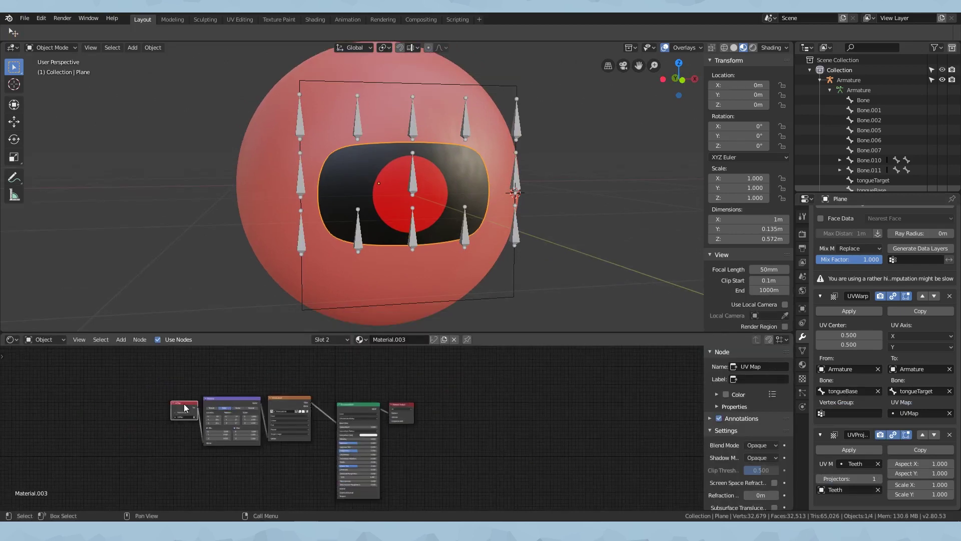
{"action": "scroll", "coordinate": [189, 399], "scroll_direction": "up", "scroll_amount": 2}
{"action": "left_click", "coordinate": [197, 389]}
{"action": "left_click", "coordinate": [270, 391]}
{"action": "left_click", "coordinate": [346, 399]}
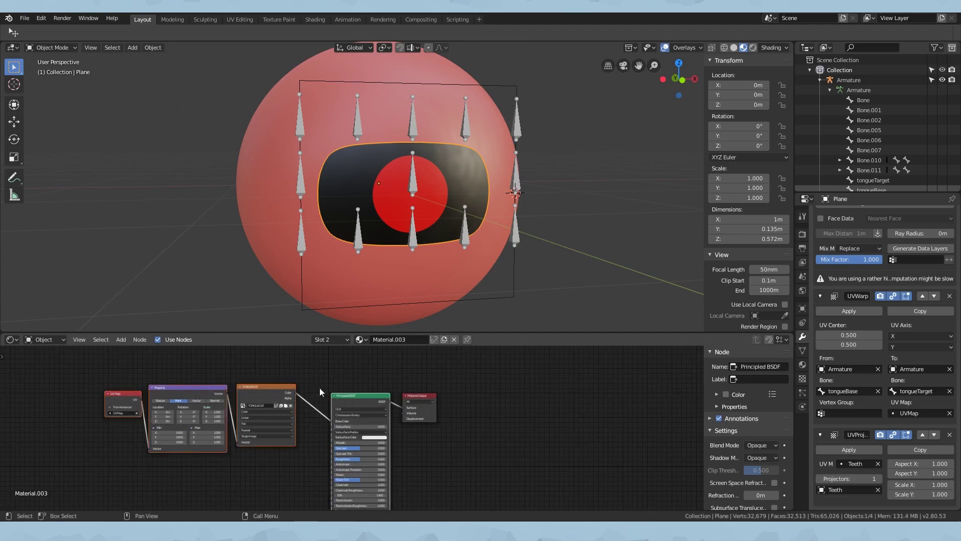
{"action": "scroll", "coordinate": [308, 380], "scroll_direction": "down", "scroll_amount": 1}
{"action": "middle_click_drag", "start_coordinate": [331, 387], "coordinate": [354, 449]}
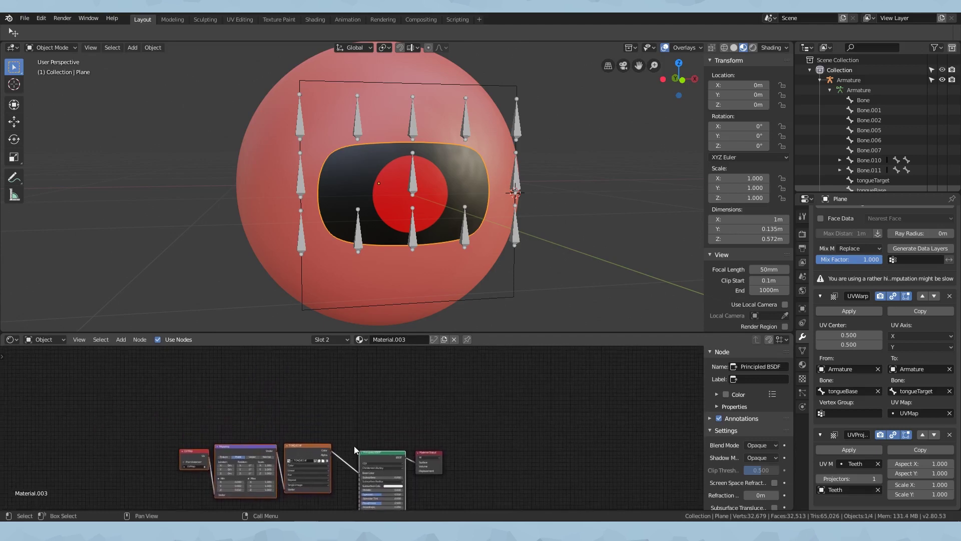
{"action": "key", "text": "shift+d"}
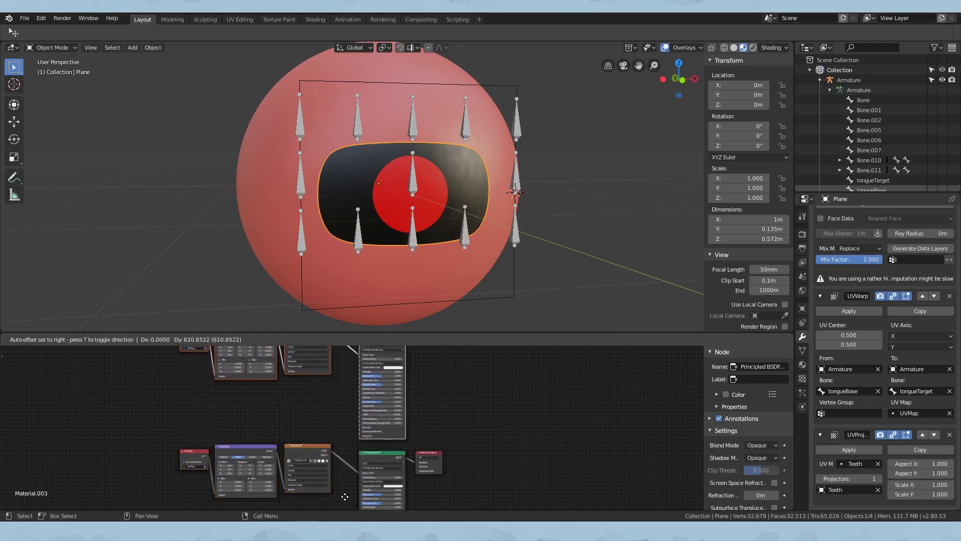
{"action": "left_click", "coordinate": [344, 497]}
In the duplicated node chain, set the UV Map node to Teeth and the image texture to teeth 2.png.
{"action": "scroll", "coordinate": [305, 449], "scroll_direction": "down", "scroll_amount": 7}
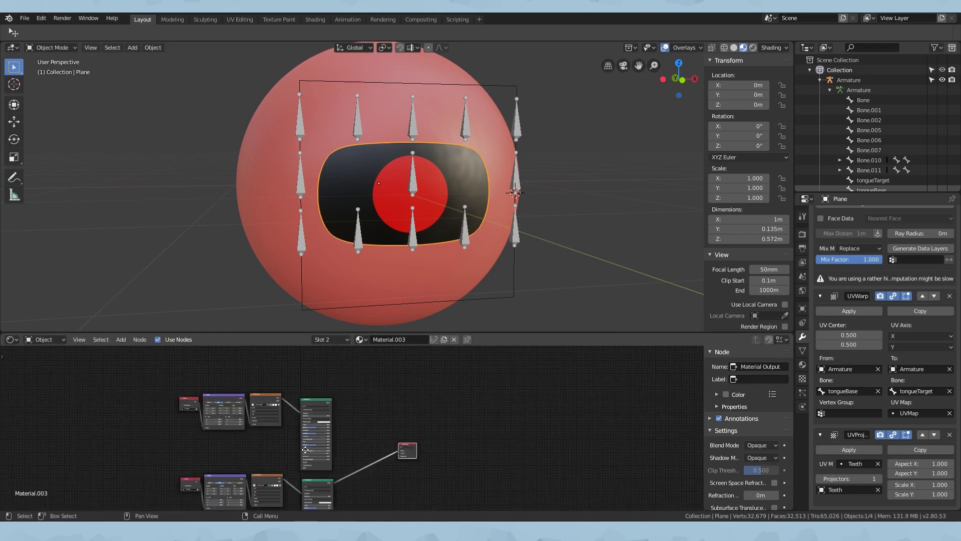
{"action": "scroll", "coordinate": [305, 449], "scroll_direction": "up", "scroll_amount": 3}
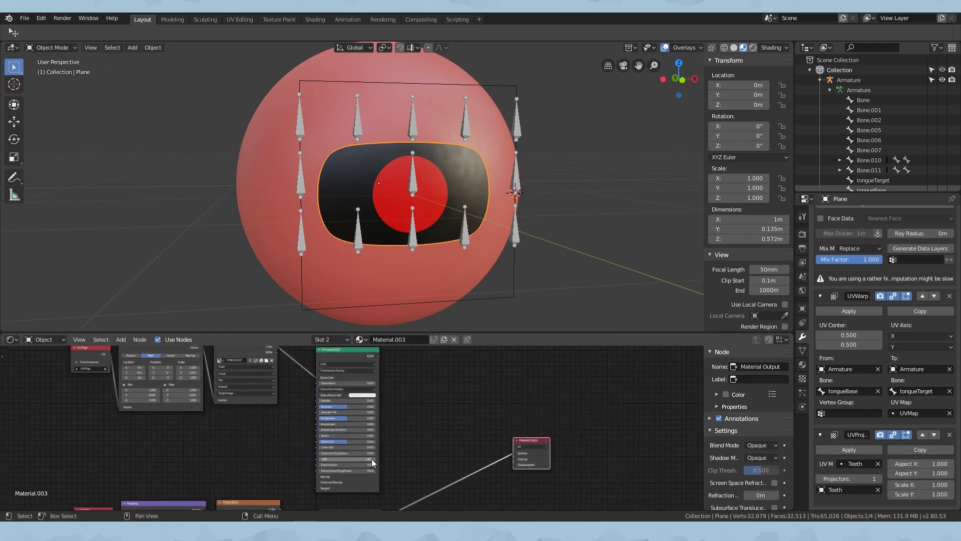
{"action": "scroll", "coordinate": [348, 368], "scroll_direction": "down", "scroll_amount": 5}
{"action": "middle_click_drag", "start_coordinate": [348, 368], "coordinate": [340, 325]}
{"action": "scroll", "coordinate": [340, 441], "scroll_direction": "up", "scroll_amount": 3}
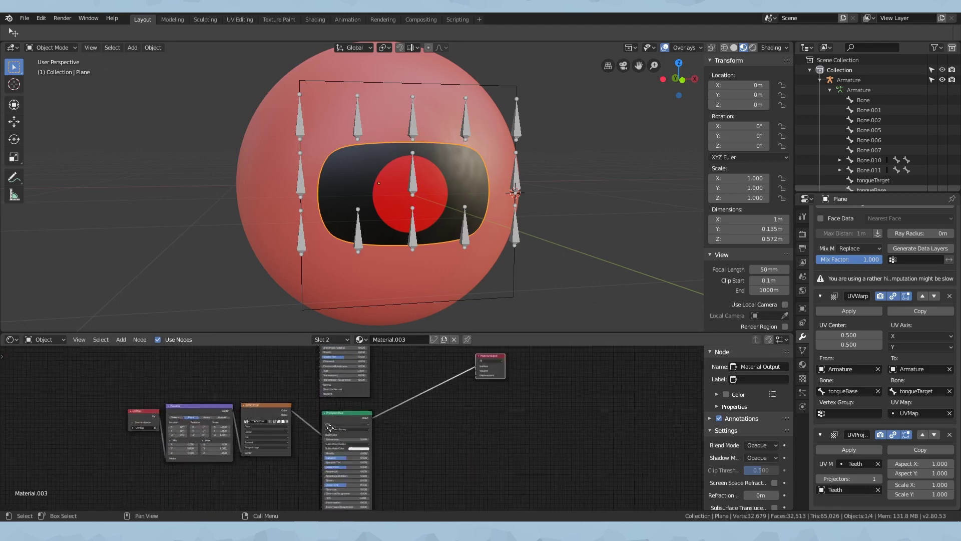
{"action": "middle_click_drag", "start_coordinate": [327, 421], "coordinate": [335, 354]}
{"action": "scroll", "coordinate": [242, 377], "scroll_direction": "up", "scroll_amount": 3}
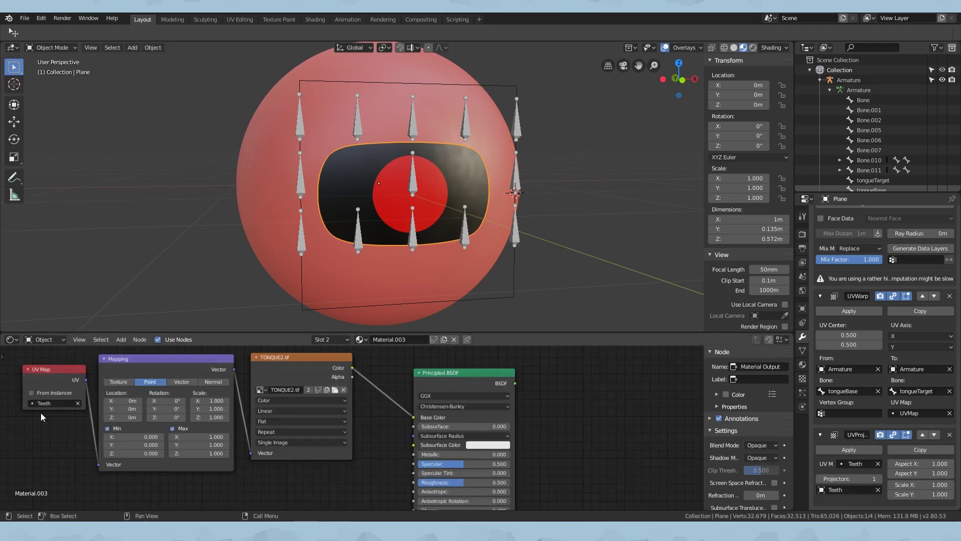
{"action": "left_click", "coordinate": [260, 390]}
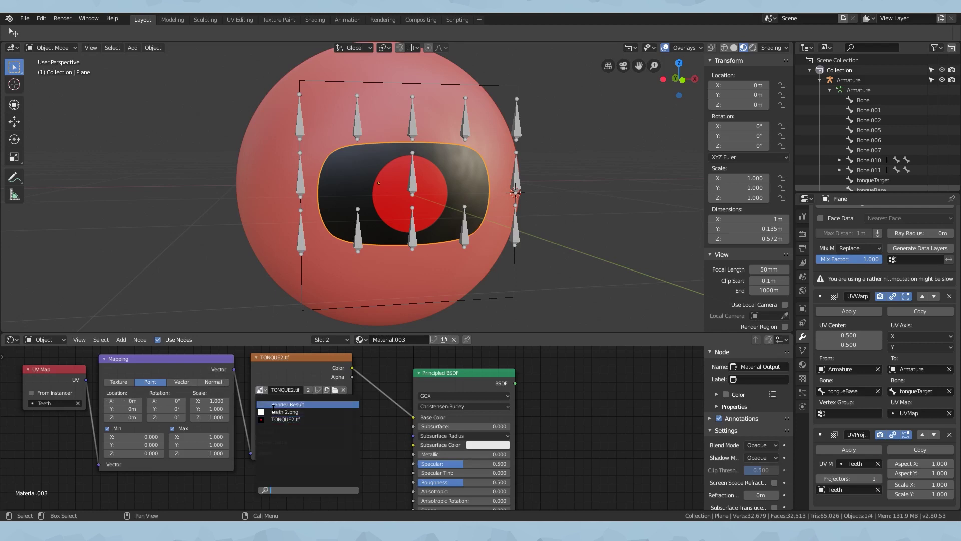
{"action": "left_click", "coordinate": [290, 411]}
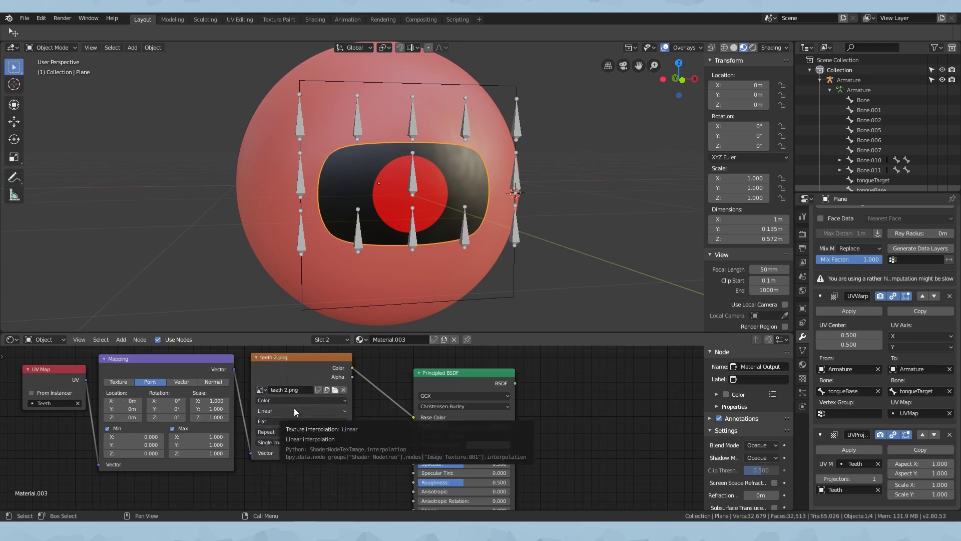
Add a Mix Shader node to the mouth material and place it just before the Material Output node.
{"action": "scroll", "coordinate": [345, 447], "scroll_direction": "down", "scroll_amount": 3}
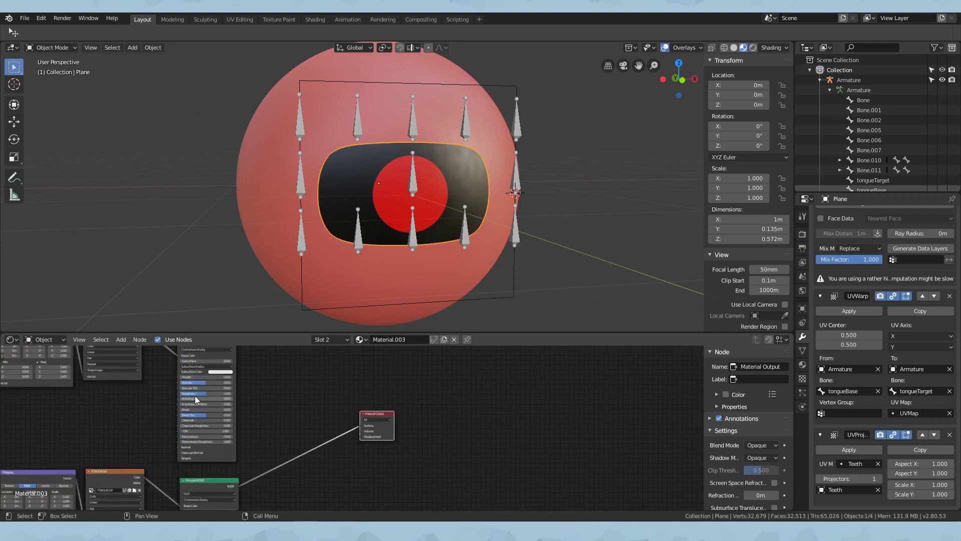
{"action": "left_click", "coordinate": [121, 340]}
{"action": "left_click", "coordinate": [114, 352]}
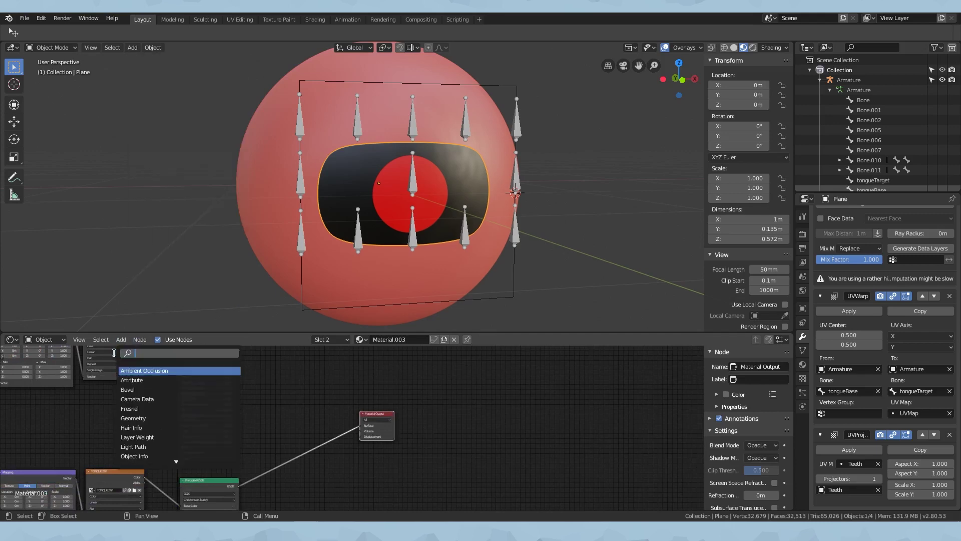
{"action": "type", "text": "mix"}
{"action": "key", "text": "Return"}
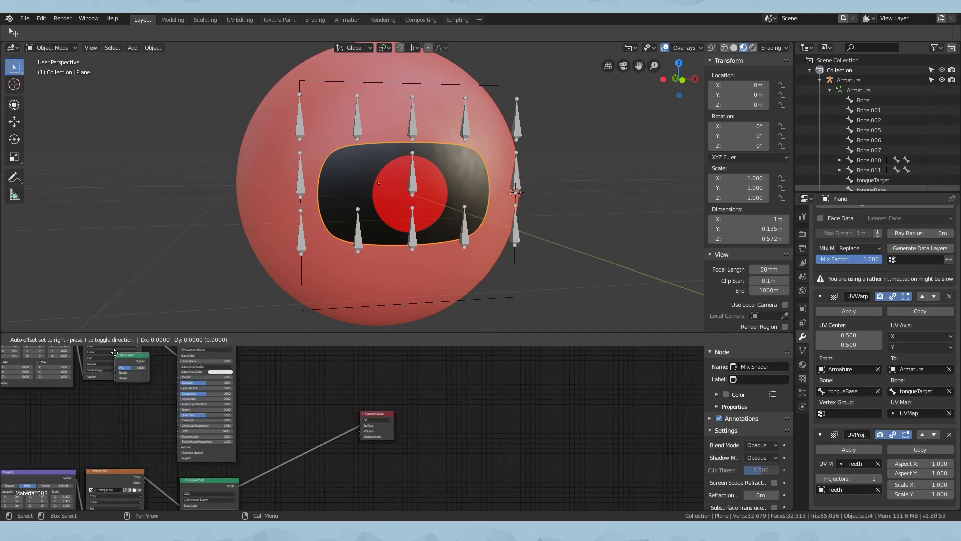
{"action": "left_click", "coordinate": [507, 460]}
{"action": "middle_click_drag", "start_coordinate": [321, 396], "coordinate": [290, 368]}
{"action": "scroll", "coordinate": [271, 404], "scroll_direction": "down", "scroll_amount": 3}
{"action": "scroll", "coordinate": [271, 403], "scroll_direction": "up", "scroll_amount": 3}
{"action": "scroll", "coordinate": [199, 425], "scroll_direction": "down", "scroll_amount": 3}
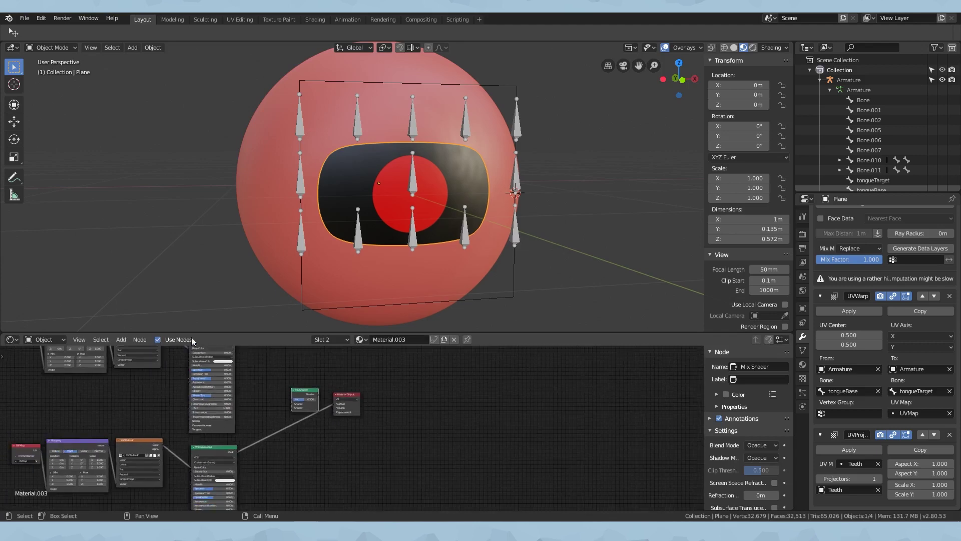
Enlarge the Shader Editor and connect the tongue and teeth Principled BSDF outputs to the Mix Shader's first and second shader inputs.
{"action": "left_click_drag", "start_coordinate": [203, 332], "coordinate": [199, 244]}
{"action": "middle_click_drag", "start_coordinate": [189, 417], "coordinate": [207, 464]}
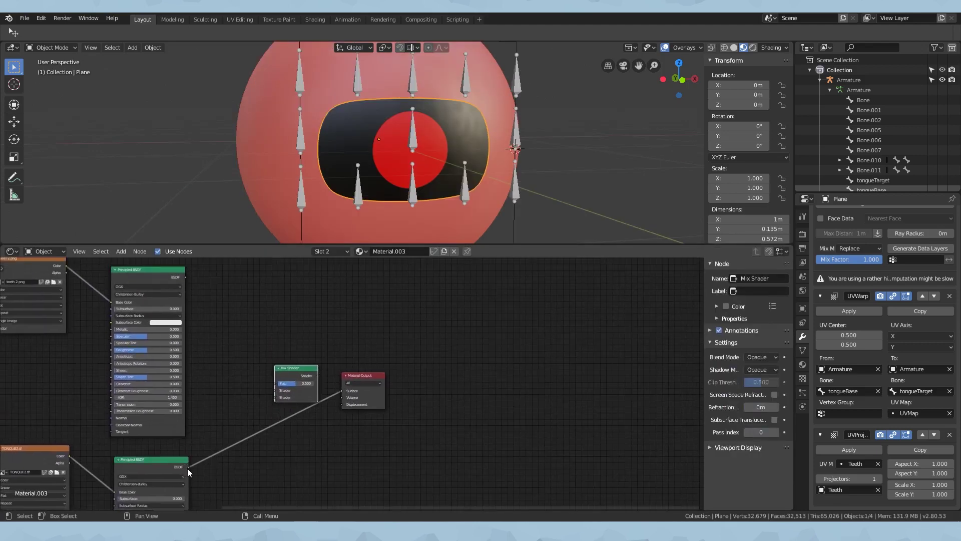
{"action": "left_click_drag", "start_coordinate": [187, 467], "coordinate": [271, 389]}
{"action": "middle_click_drag", "start_coordinate": [271, 389], "coordinate": [281, 392]}
{"action": "middle_click_drag", "start_coordinate": [164, 287], "coordinate": [157, 311]}
{"action": "left_click_drag", "start_coordinate": [184, 304], "coordinate": [271, 425]}
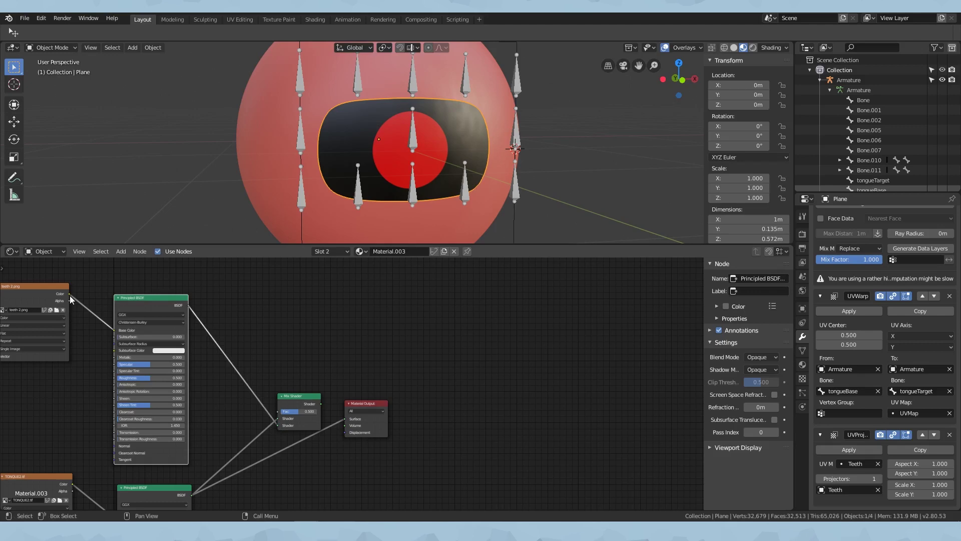
Connect the teeth image's Alpha to the Mix Shader's Fac and the Mix Shader to the Material Output's Surface, and save the file.
{"action": "middle_click_drag", "start_coordinate": [63, 303], "coordinate": [115, 315]}
{"action": "left_click_drag", "start_coordinate": [120, 314], "coordinate": [396, 435]}
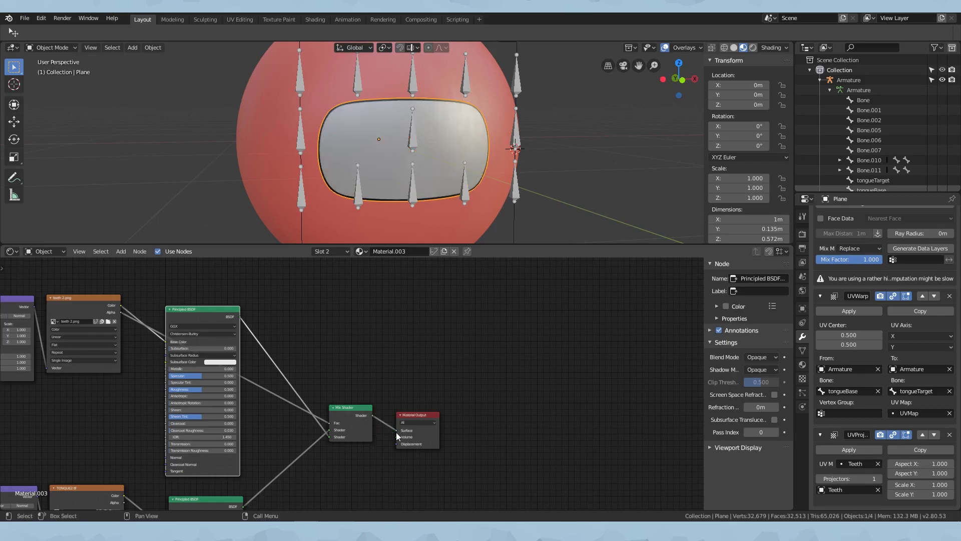
{"action": "middle_click_drag", "start_coordinate": [373, 432], "coordinate": [332, 417]}
{"action": "middle_click_drag", "start_coordinate": [369, 161], "coordinate": [415, 173]}
{"action": "key", "text": "ctrl+s"}
Examine the mixed teeth and tongue node chains and the projected teeth on the mouth from different angles.
{"action": "middle_click_drag", "start_coordinate": [178, 306], "coordinate": [324, 332]}
{"action": "scroll", "coordinate": [271, 305], "scroll_direction": "down", "scroll_amount": 2}
{"action": "scroll", "coordinate": [321, 333], "scroll_direction": "up", "scroll_amount": 6}
{"action": "scroll", "coordinate": [295, 339], "scroll_direction": "down", "scroll_amount": 3}
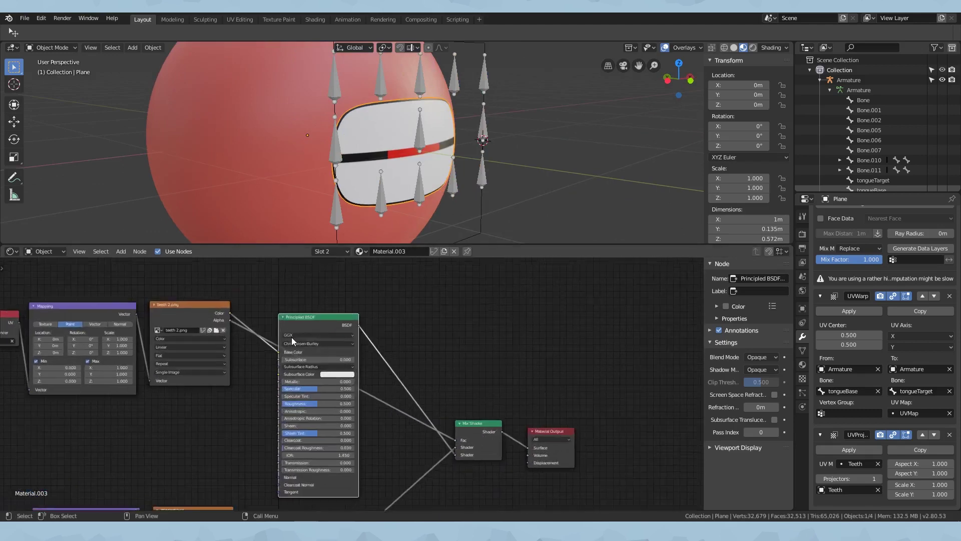
{"action": "middle_click_drag", "start_coordinate": [275, 178], "coordinate": [184, 170]}
{"action": "scroll", "coordinate": [399, 140], "scroll_direction": "up", "scroll_amount": 2}
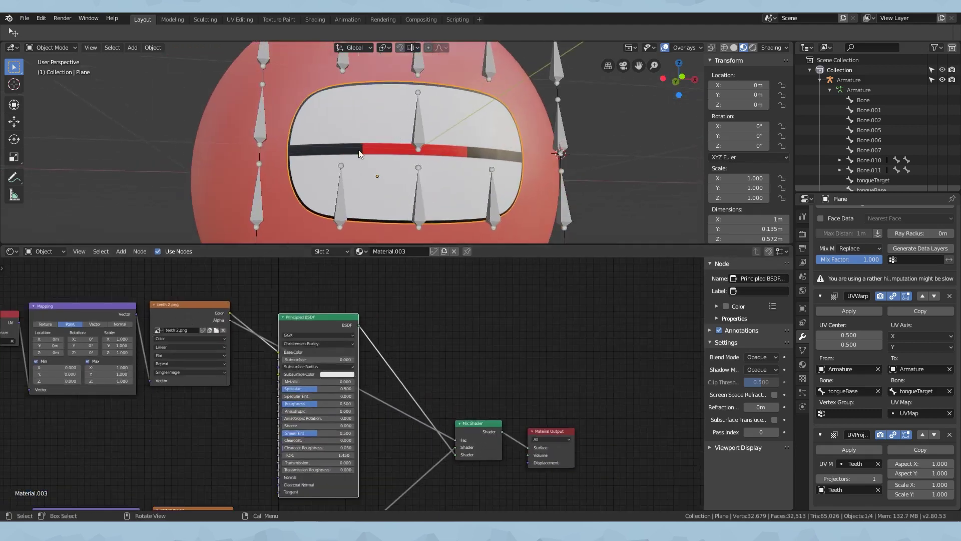
{"action": "middle_click_drag", "start_coordinate": [287, 365], "coordinate": [172, 311]}
{"action": "scroll", "coordinate": [172, 311], "scroll_direction": "up", "scroll_amount": 3}
{"action": "middle_click_drag", "start_coordinate": [236, 346], "coordinate": [287, 375]}
{"action": "scroll", "coordinate": [288, 378], "scroll_direction": "down", "scroll_amount": 4}
{"action": "scroll", "coordinate": [451, 436], "scroll_direction": "up", "scroll_amount": 6}
{"action": "scroll", "coordinate": [457, 437], "scroll_direction": "down", "scroll_amount": 1}
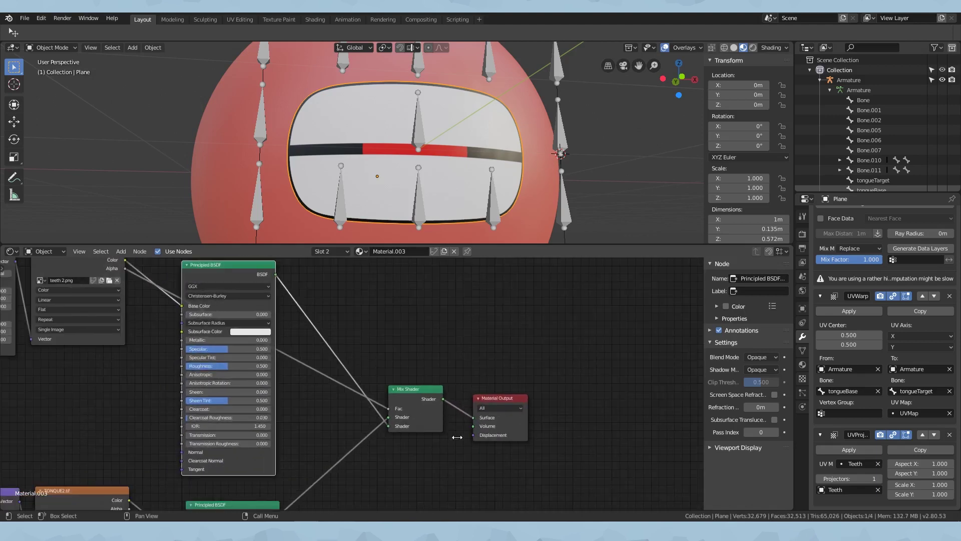
{"action": "scroll", "coordinate": [350, 400], "scroll_direction": "down", "scroll_amount": 2}
{"action": "scroll", "coordinate": [323, 411], "scroll_direction": "up", "scroll_amount": 2}
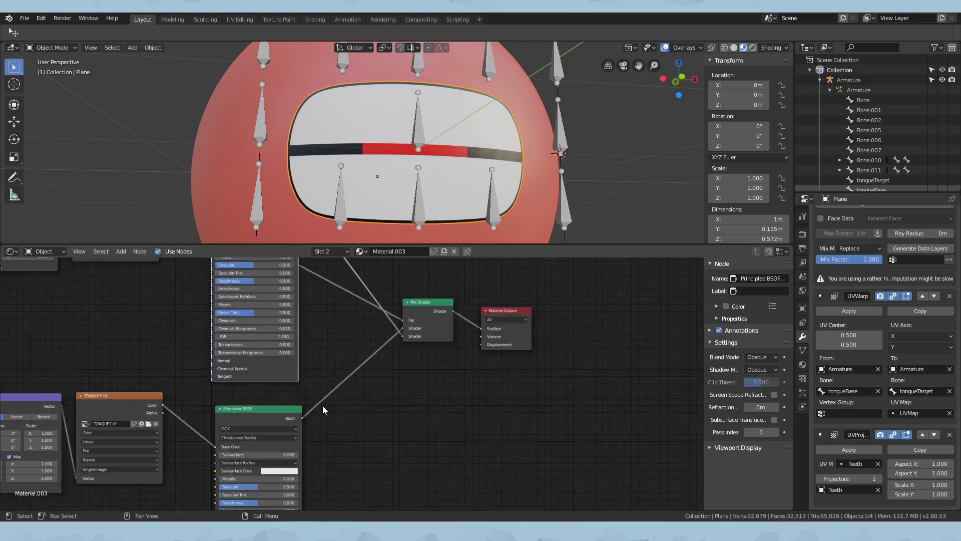
{"action": "middle_click_drag", "start_coordinate": [216, 439], "coordinate": [223, 379]}
{"action": "scroll", "coordinate": [230, 361], "scroll_direction": "down", "scroll_amount": 2}
{"action": "left_click", "coordinate": [273, 344]}
{"action": "scroll", "coordinate": [230, 382], "scroll_direction": "down", "scroll_amount": 3}
{"action": "scroll", "coordinate": [306, 350], "scroll_direction": "up", "scroll_amount": 2}
{"action": "middle_click_drag", "start_coordinate": [351, 300], "coordinate": [233, 456]}
{"action": "scroll", "coordinate": [273, 325], "scroll_direction": "down", "scroll_amount": 11}
{"action": "middle_click_drag", "start_coordinate": [280, 360], "coordinate": [314, 290]}
{"action": "scroll", "coordinate": [313, 320], "scroll_direction": "up", "scroll_amount": 5}
{"action": "scroll", "coordinate": [314, 342], "scroll_direction": "down", "scroll_amount": 2}
{"action": "middle_click_drag", "start_coordinate": [361, 210], "coordinate": [431, 160]}
{"action": "scroll", "coordinate": [388, 173], "scroll_direction": "down", "scroll_amount": 5}
{"action": "scroll", "coordinate": [373, 176], "scroll_direction": "up", "scroll_amount": 7}
{"action": "scroll", "coordinate": [361, 163], "scroll_direction": "down", "scroll_amount": 2}
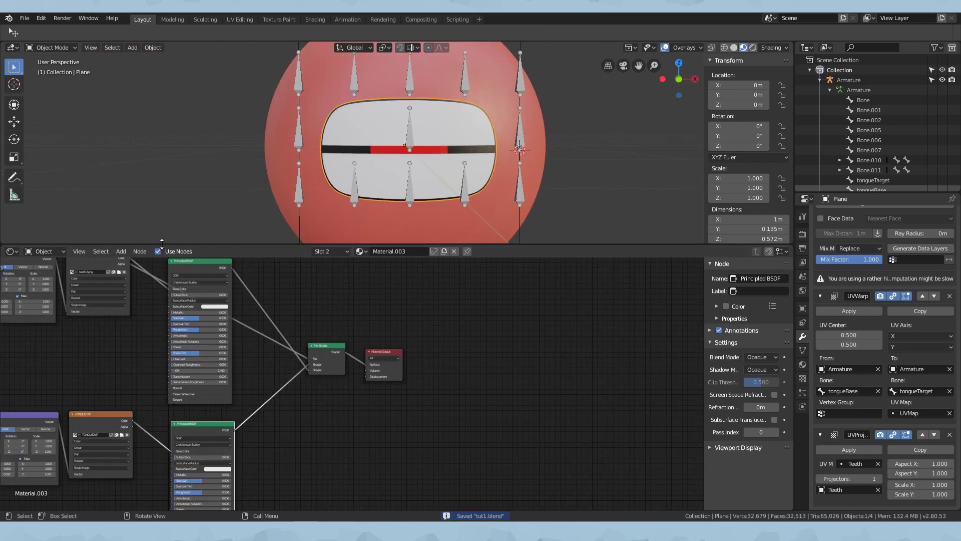
Shrink the Shader Editor to enlarge the 3D viewport and select the Teeth plane.
{"action": "left_click_drag", "start_coordinate": [162, 244], "coordinate": [142, 460]}
{"action": "left_click", "coordinate": [410, 175]}
{"action": "left_click", "coordinate": [365, 152]}
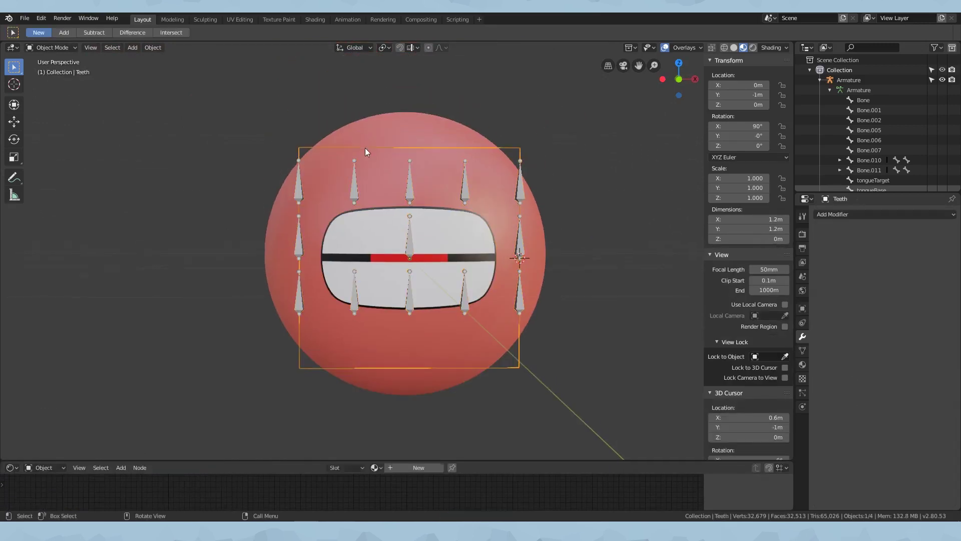
{"action": "middle_click_drag", "start_coordinate": [287, 152], "coordinate": [419, 200]}
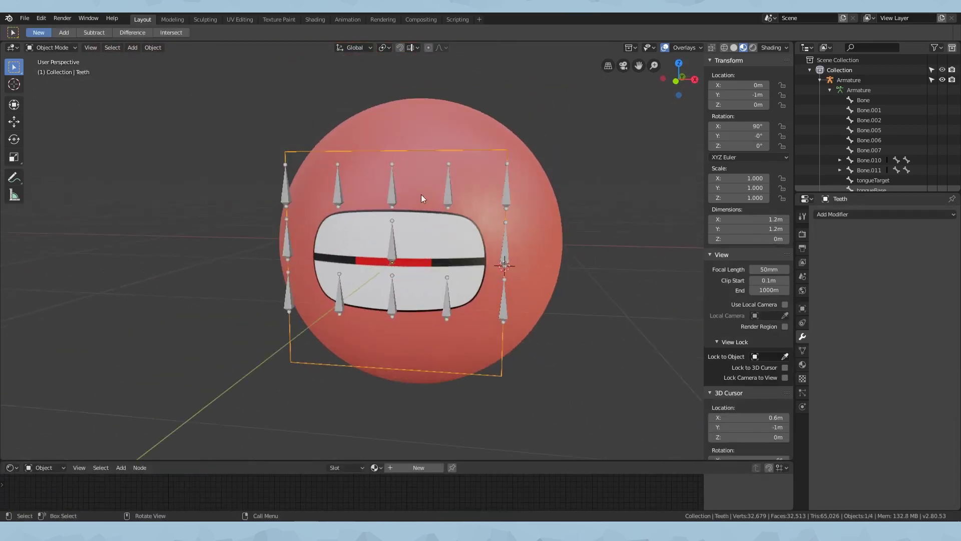
Try stretching the Teeth plane along Z in Object Mode and undo the resize.
{"action": "key", "text": "s"}
{"action": "key", "text": "z"}
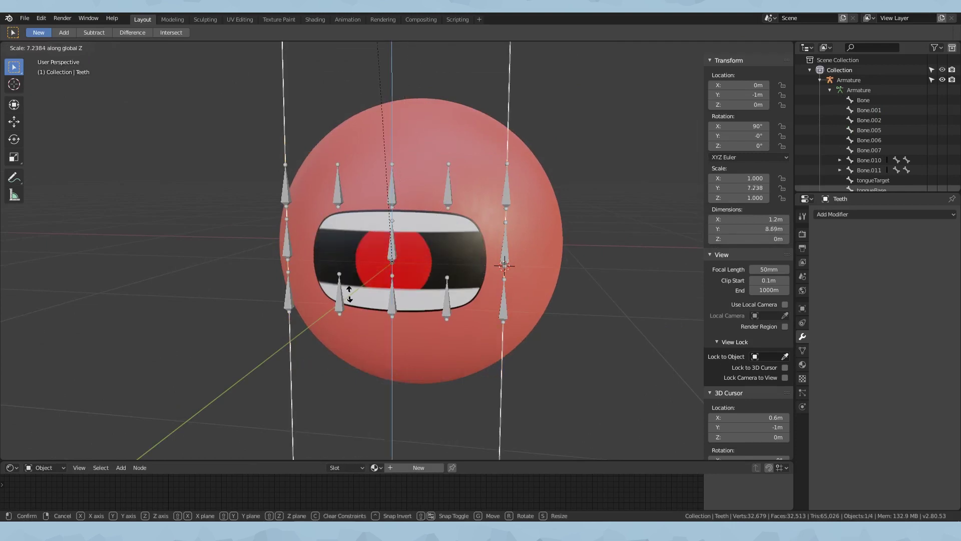
{"action": "right_click", "coordinate": [359, 352]}
{"action": "scroll", "coordinate": [320, 320], "scroll_direction": "down", "scroll_amount": 1}
{"action": "middle_click_drag", "start_coordinate": [260, 303], "coordinate": [406, 268]}
{"action": "key", "text": "s"}
{"action": "scroll", "coordinate": [373, 302], "scroll_direction": "down", "scroll_amount": 10}
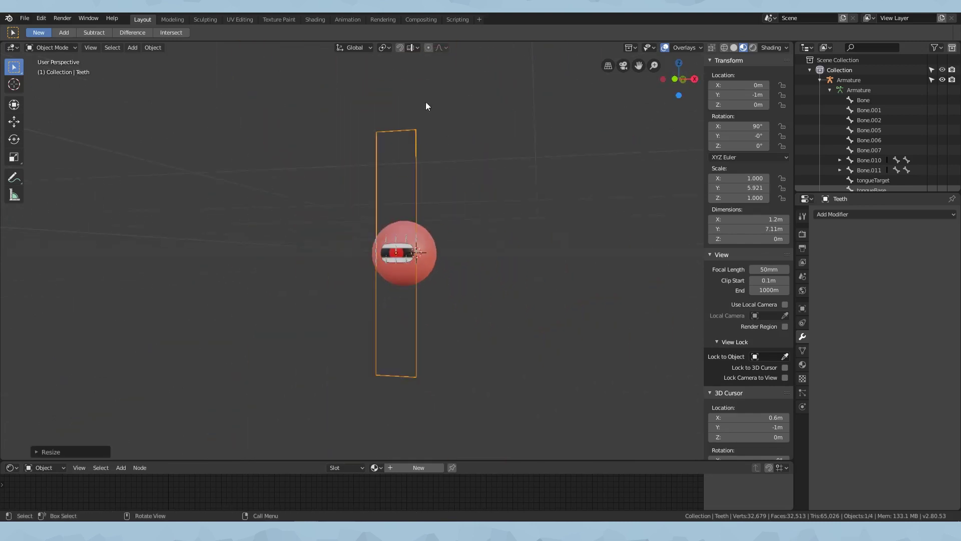
{"action": "key", "text": "ctrl+z"}
{"action": "scroll", "coordinate": [420, 240], "scroll_direction": "up", "scroll_amount": 12}
{"action": "scroll", "coordinate": [409, 241], "scroll_direction": "down", "scroll_amount": 5}
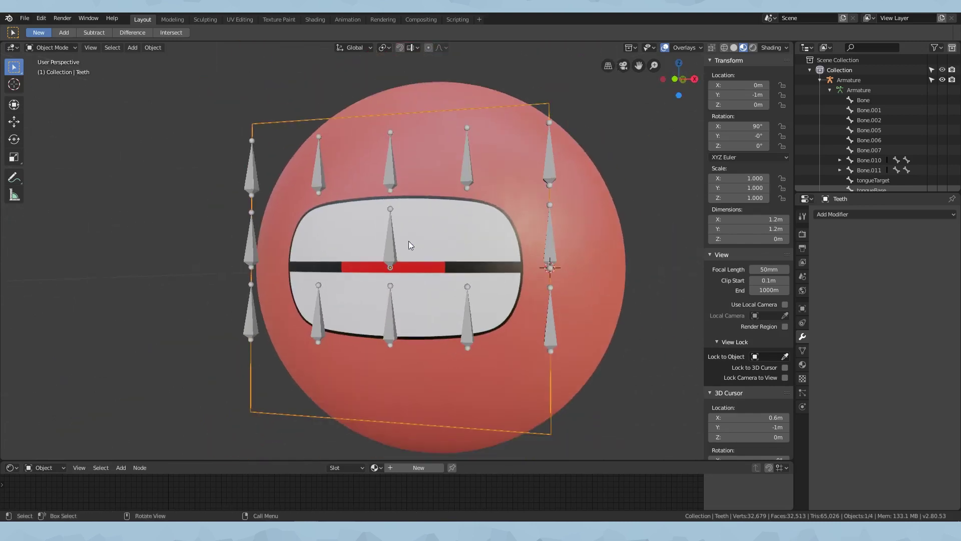
In Edit Mode, scale the Teeth plane's mesh along Z to about 0.6 m high and return to Object Mode.
{"action": "key", "text": "Tab"}
{"action": "key", "text": "z"}
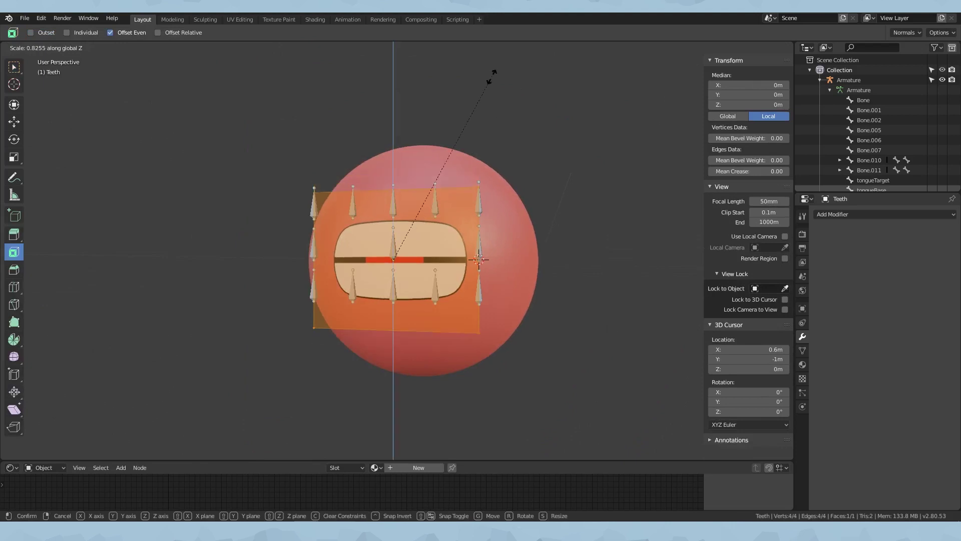
{"action": "left_click", "coordinate": [440, 194]}
{"action": "scroll", "coordinate": [431, 200], "scroll_direction": "up", "scroll_amount": 2}
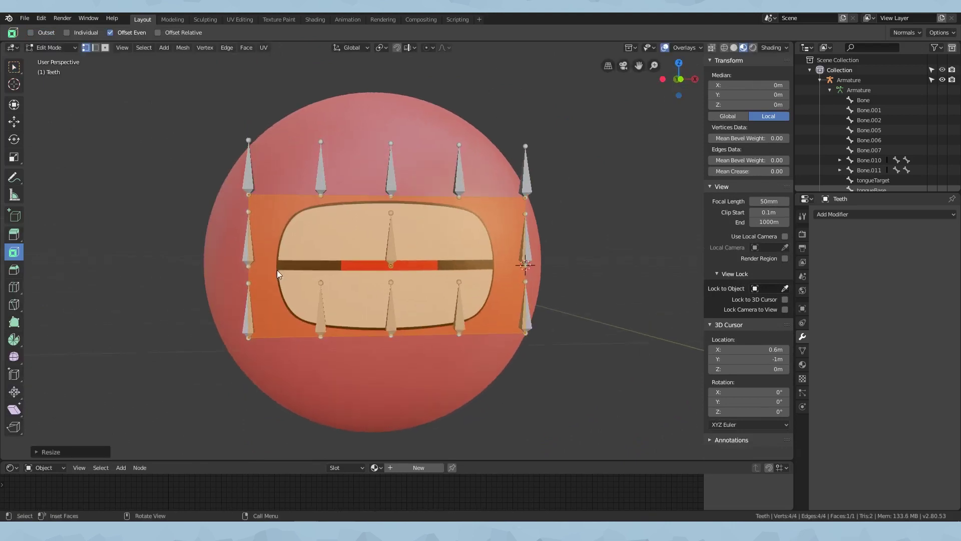
{"action": "key", "text": "Tab"}
Test opening the teeth by stretching the Teeth plane along Z to a scale of about 12.5.
{"action": "scroll", "coordinate": [367, 236], "scroll_direction": "down", "scroll_amount": 7}
{"action": "key", "text": "s"}
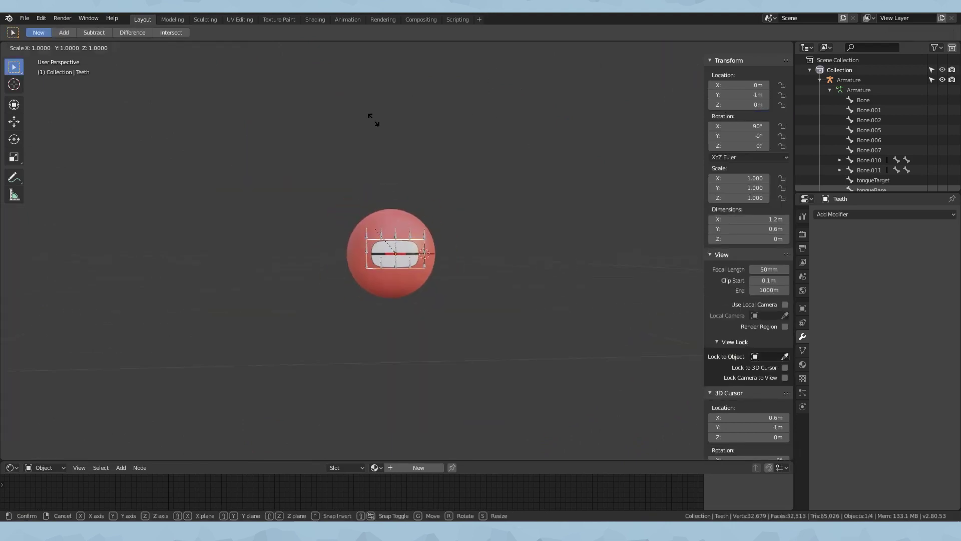
{"action": "key", "text": "z"}
{"action": "left_click", "coordinate": [421, 308]}
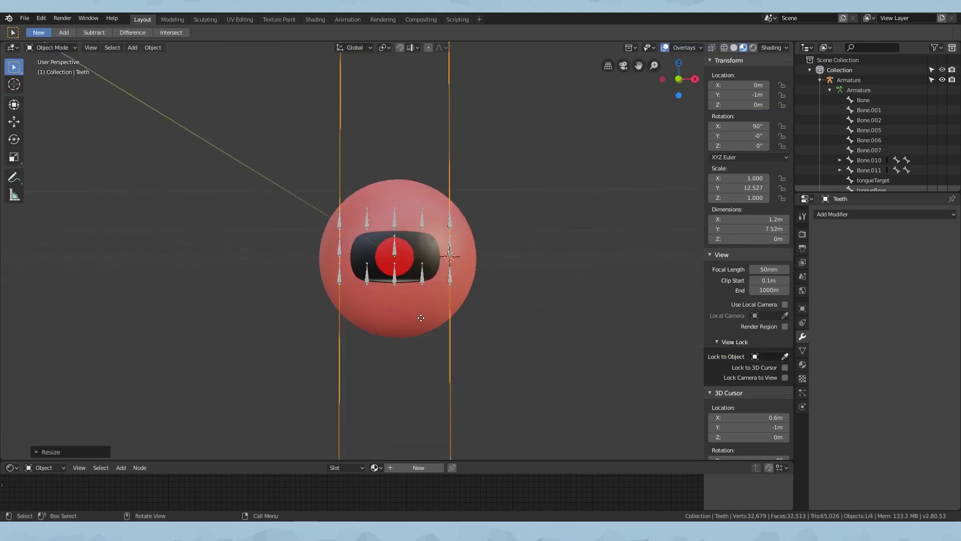
{"action": "key", "text": "g"}
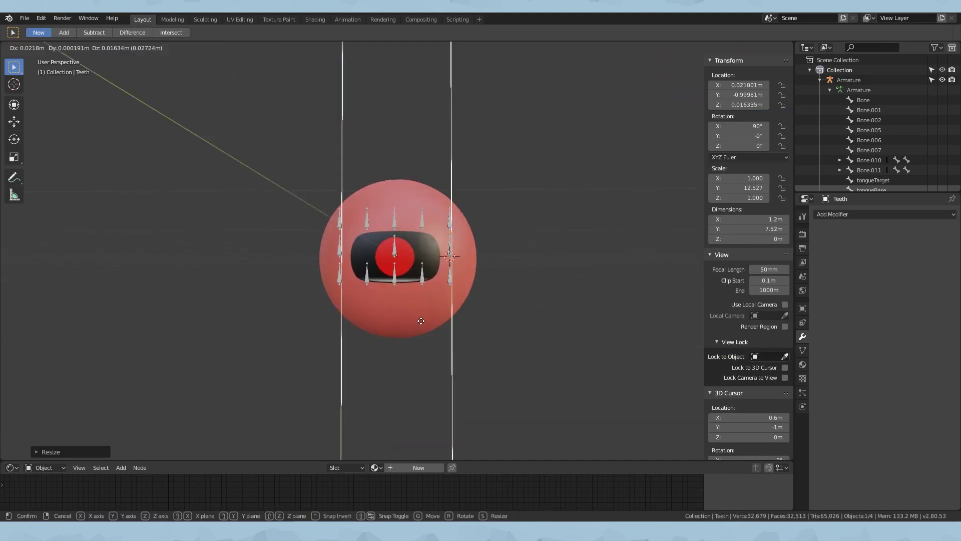
{"action": "right_click", "coordinate": [426, 320]}
Try moving the Teeth plane along Y and clear its scale.
{"action": "key", "text": "alt+g"}
{"action": "key", "text": "g"}
{"action": "key", "text": "y"}
{"action": "left_click", "coordinate": [569, 291]}
{"action": "middle_click_drag", "start_coordinate": [468, 311], "coordinate": [468, 255]}
{"action": "scroll", "coordinate": [468, 256], "scroll_direction": "down", "scroll_amount": 4}
{"action": "key", "text": "Tab"}
{"action": "key", "text": "Tab"}
{"action": "key", "text": "alt+s"}
{"action": "scroll", "coordinate": [470, 261], "scroll_direction": "up", "scroll_amount": 3}
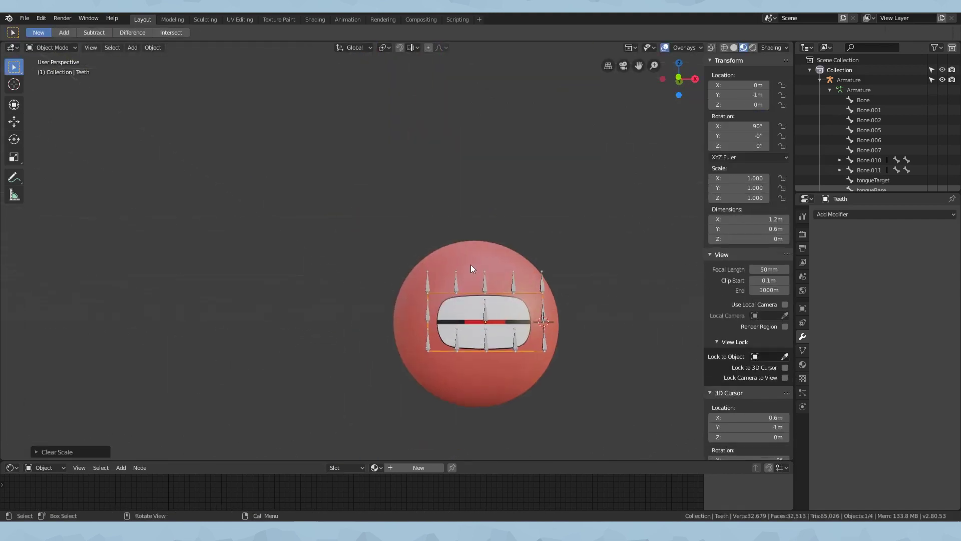
In Edit Mode, scale the Teeth plane's mesh along Z by 0.1 and return to Object Mode.
{"action": "key", "text": "Tab"}
{"action": "type", "text": "s0.7z"}
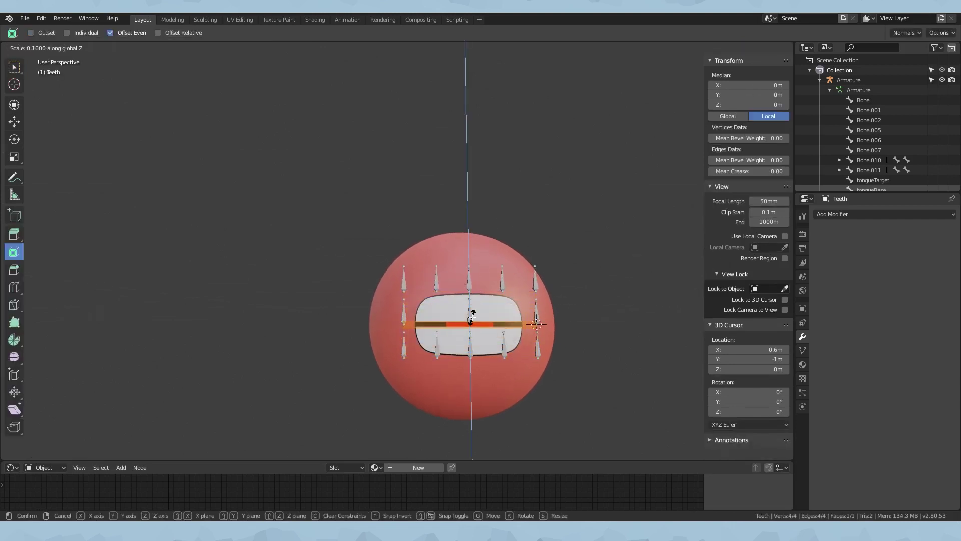
{"action": "left_click", "coordinate": [473, 317]}
{"action": "scroll", "coordinate": [472, 316], "scroll_direction": "up", "scroll_amount": 1}
{"action": "middle_click_drag", "start_coordinate": [161, 201], "coordinate": [112, 176], "text": "shift"}
{"action": "scroll", "coordinate": [432, 361], "scroll_direction": "down", "scroll_amount": 4}
{"action": "middle_click_drag", "start_coordinate": [393, 353], "coordinate": [276, 342], "text": "shift"}
{"action": "key", "text": "Tab"}
Test stretching the flattened Teeth plane along Z to a scale of about 27.3 and clear its scale.
{"action": "scroll", "coordinate": [354, 281], "scroll_direction": "up", "scroll_amount": 1}
{"action": "key", "text": "s"}
{"action": "key", "text": "z"}
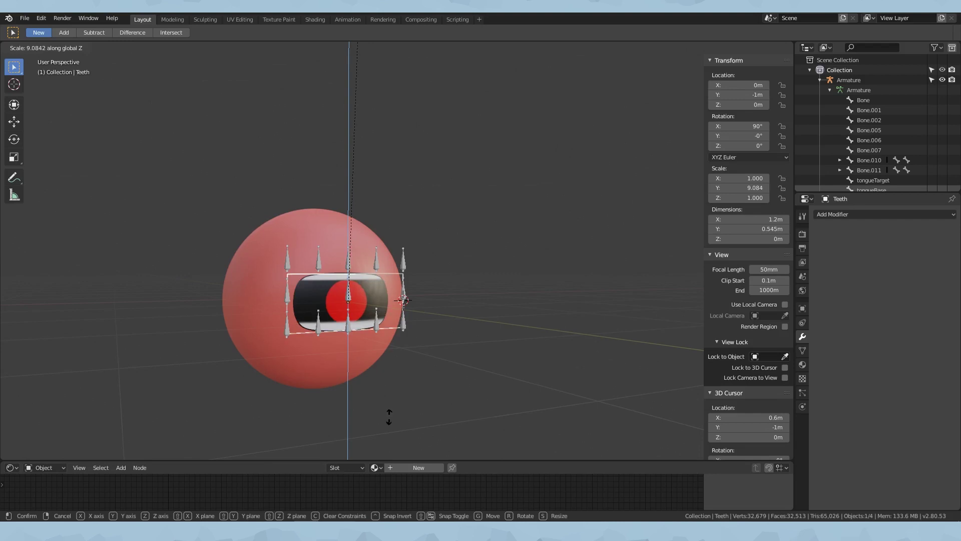
{"action": "left_click", "coordinate": [347, 350]}
{"action": "middle_click_drag", "start_coordinate": [347, 350], "coordinate": [476, 343]}
{"action": "key", "text": "g"}
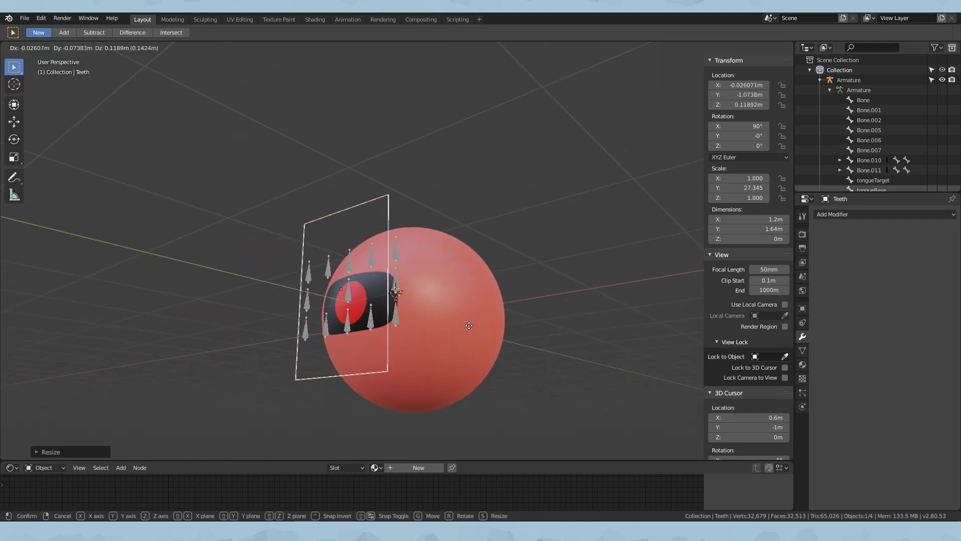
{"action": "right_click", "coordinate": [465, 289]}
{"action": "key", "text": "KP_1"}
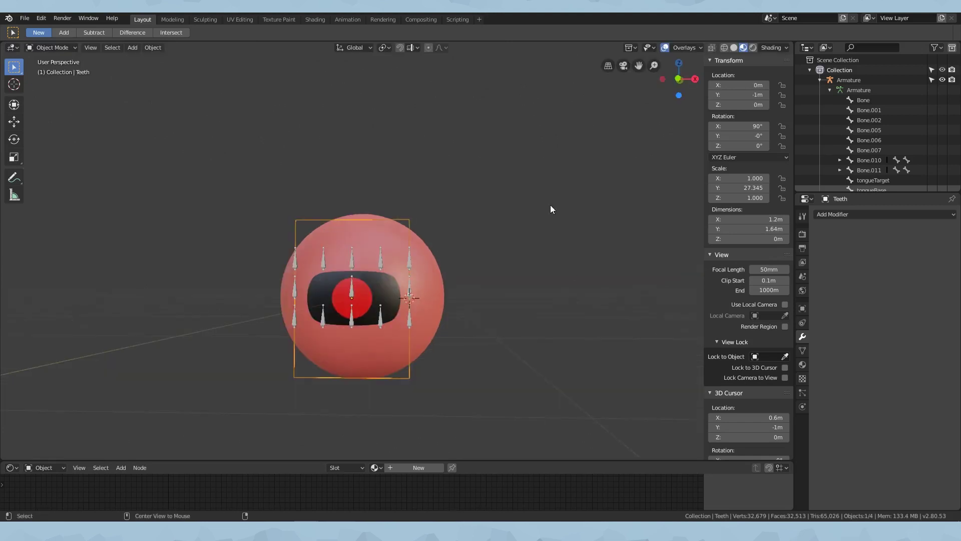
{"action": "key", "text": "alt+s"}
{"action": "middle_click_drag", "start_coordinate": [503, 237], "coordinate": [547, 253]}
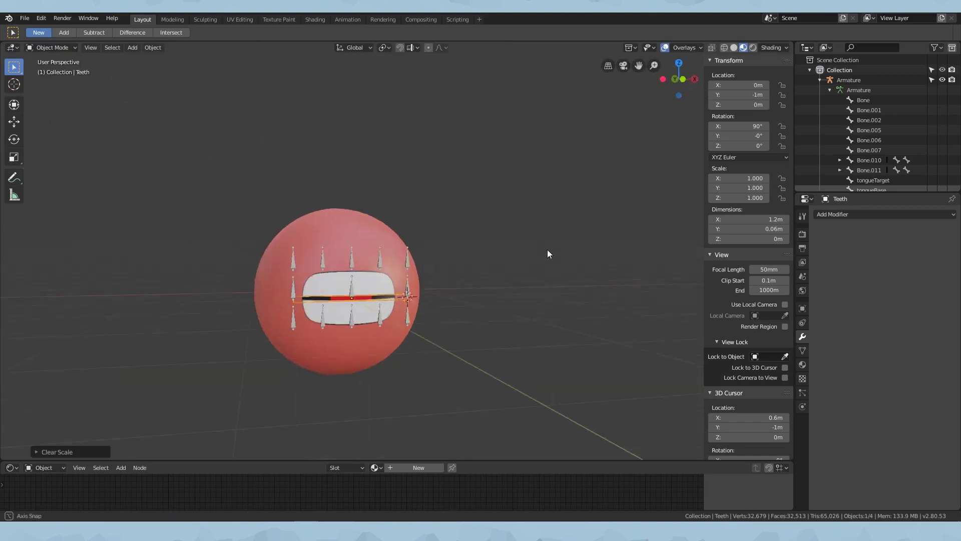
Lock the Teeth plane's X and Z rotation and its Y location.
{"action": "left_click", "coordinate": [781, 126]}
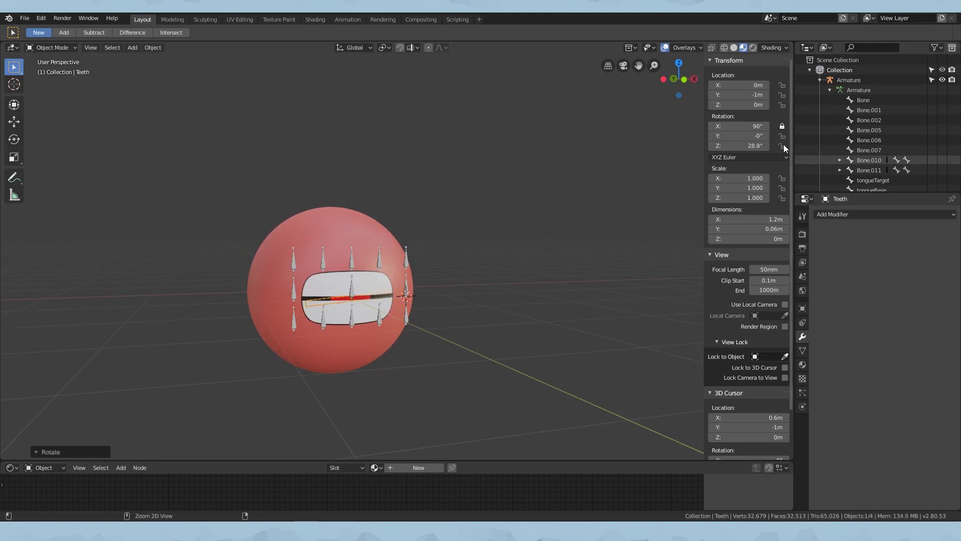
{"action": "key", "text": "ctrl+z"}
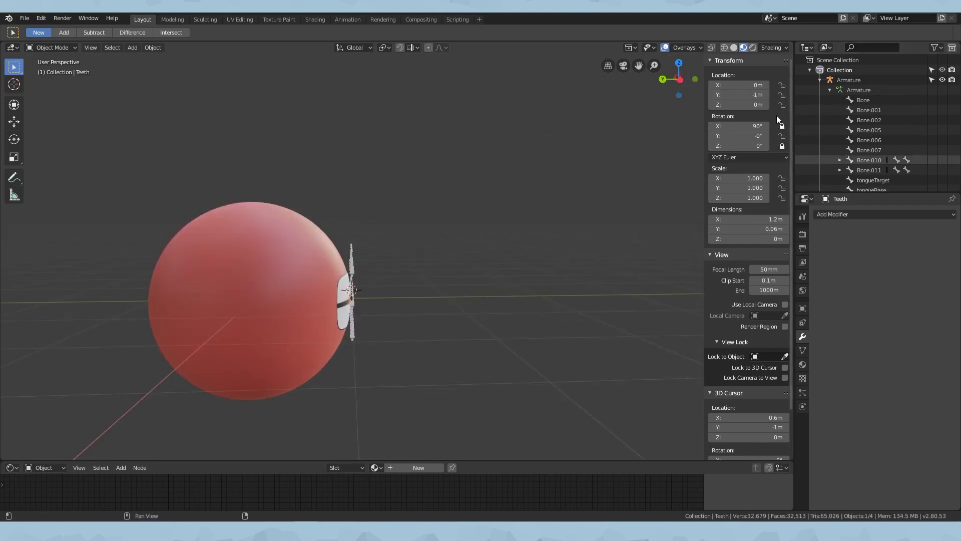
{"action": "left_click", "coordinate": [782, 94]}
Test moving the Teeth plane with its locks active and stretching it along Z to a scale of about 8.4.
{"action": "middle_click_drag", "start_coordinate": [545, 332], "coordinate": [333, 337]}
{"action": "key", "text": "g"}
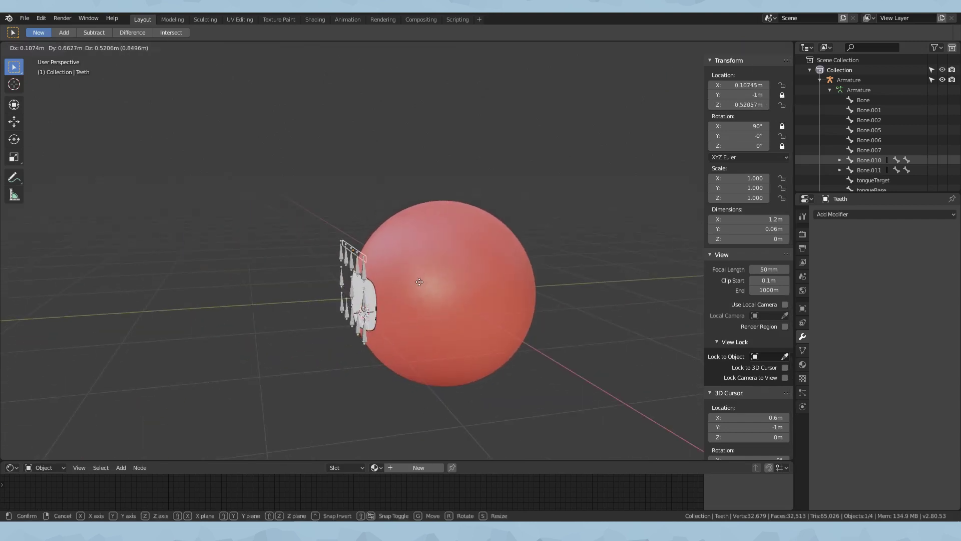
{"action": "left_click", "coordinate": [399, 316]}
{"action": "middle_click_drag", "start_coordinate": [467, 307], "coordinate": [389, 291]}
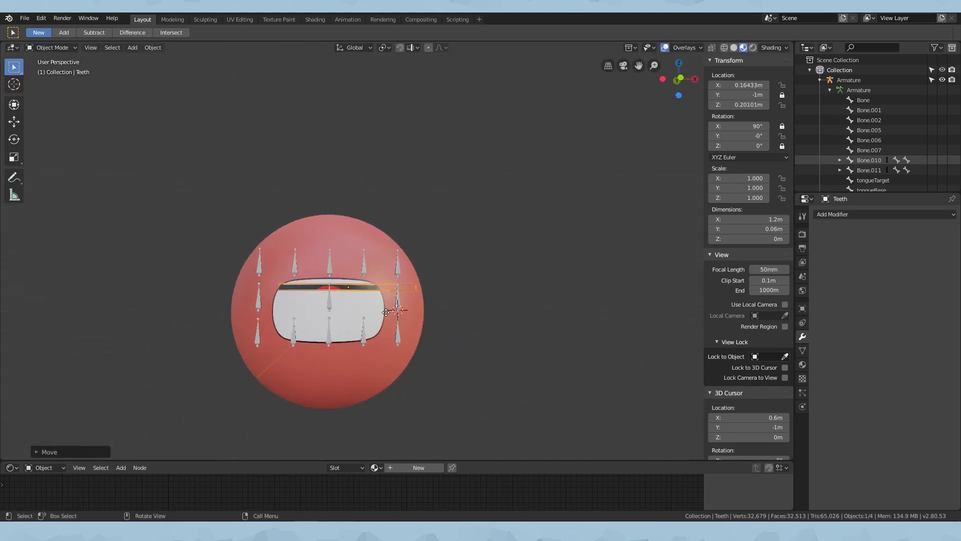
{"action": "key", "text": "s"}
{"action": "key", "text": "z"}
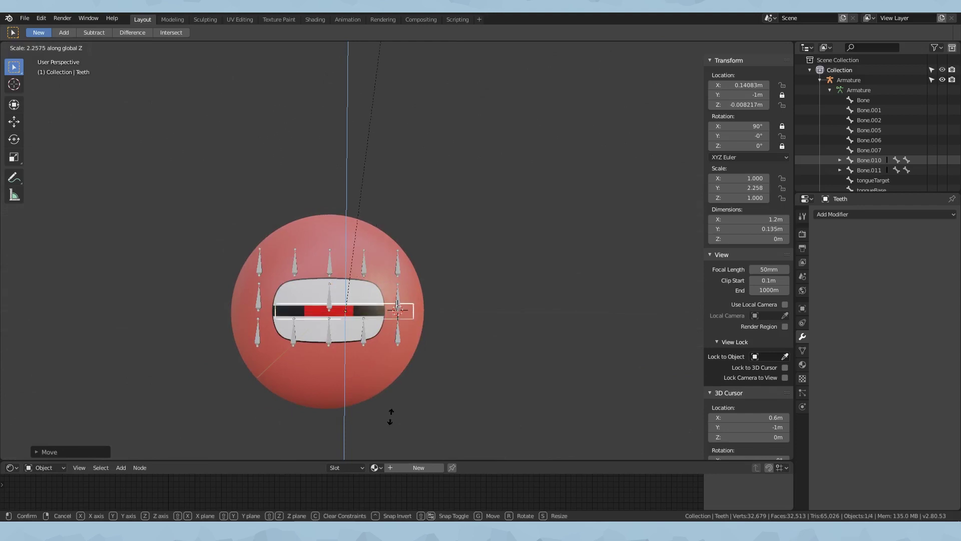
{"action": "key", "text": "Return"}
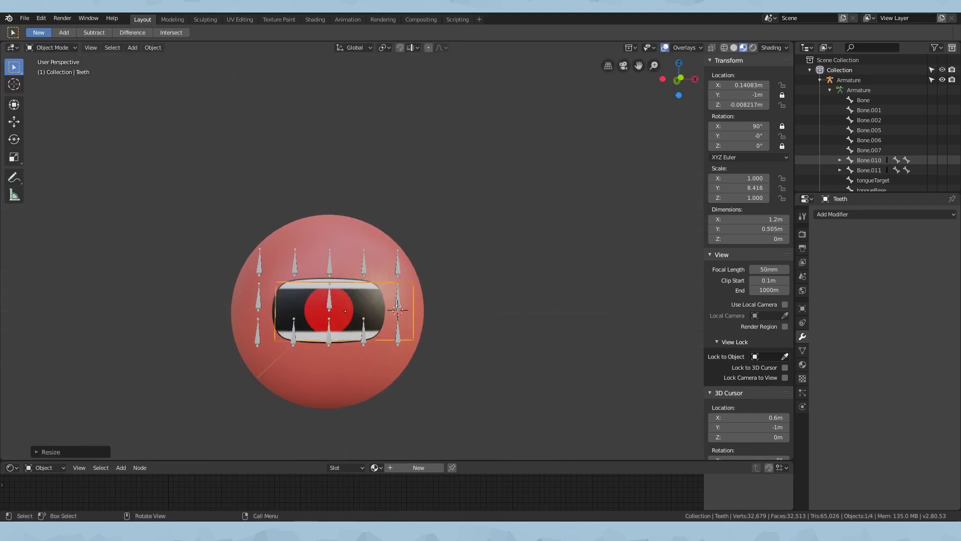
Try rotating the Teeth plane and clear its location, rotation and scale.
{"action": "key", "text": "r"}
{"action": "left_click", "coordinate": [536, 146]}
{"action": "key", "text": "alt+g"}
{"action": "key", "text": "alt+r"}
{"action": "key", "text": "alt+s"}
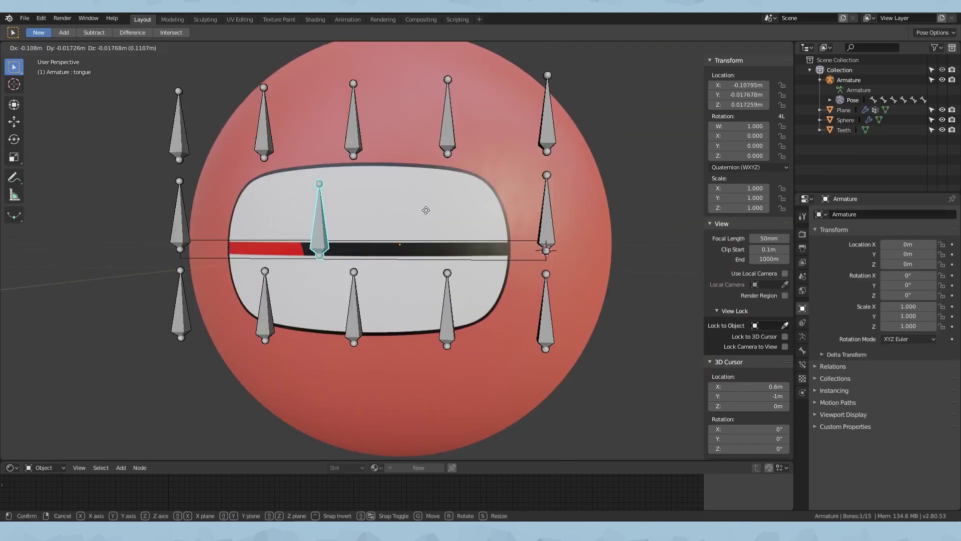
Finish placing the tongue bone and keep Simplify enabled with a viewport Max Subdivision of 2.
{"action": "left_click", "coordinate": [443, 222]}
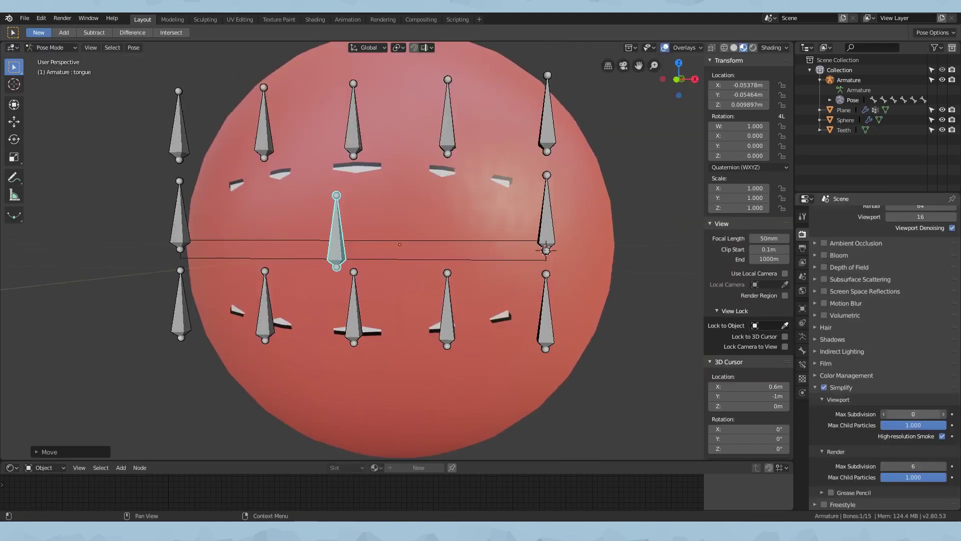
{"action": "left_click", "coordinate": [824, 388]}
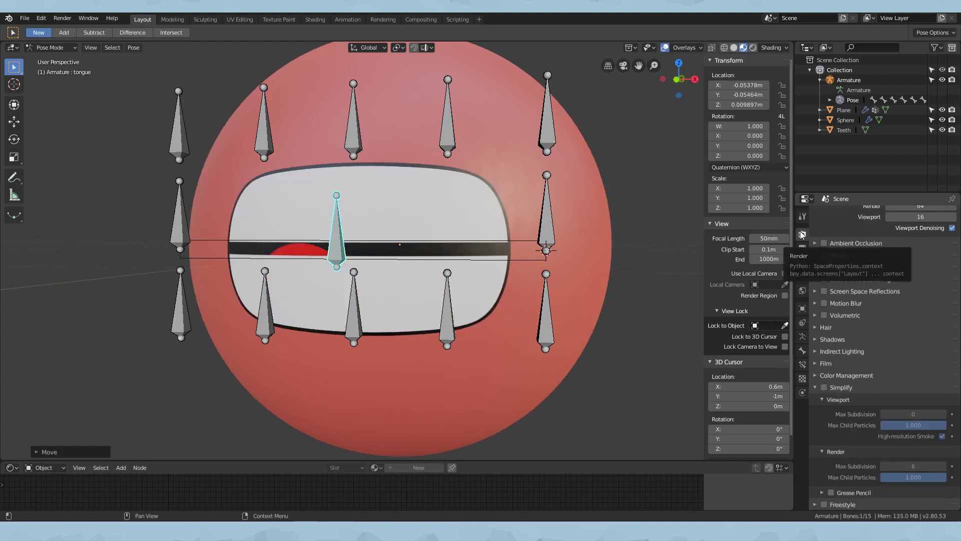
{"action": "left_click", "coordinate": [825, 388]}
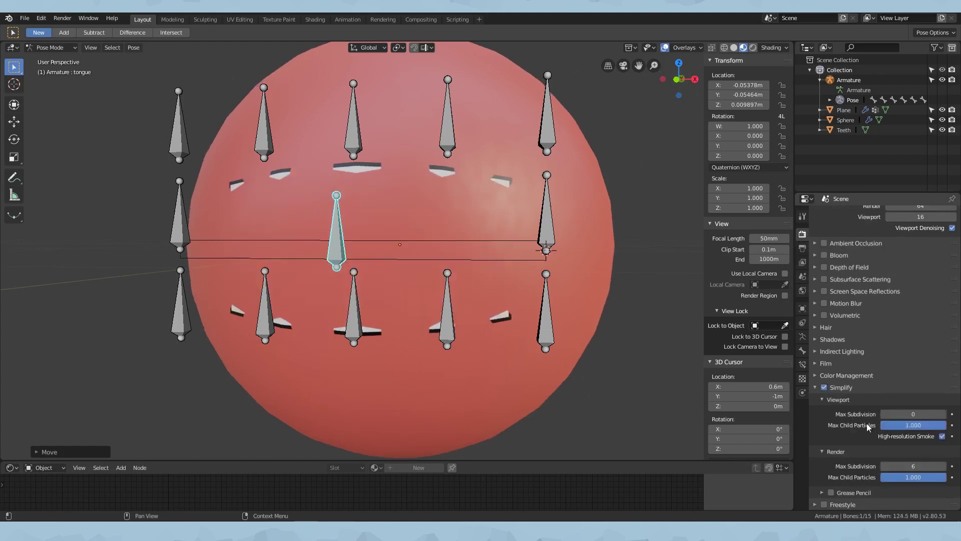
{"action": "left_click", "coordinate": [940, 413]}
{"action": "left_click", "coordinate": [940, 414]}
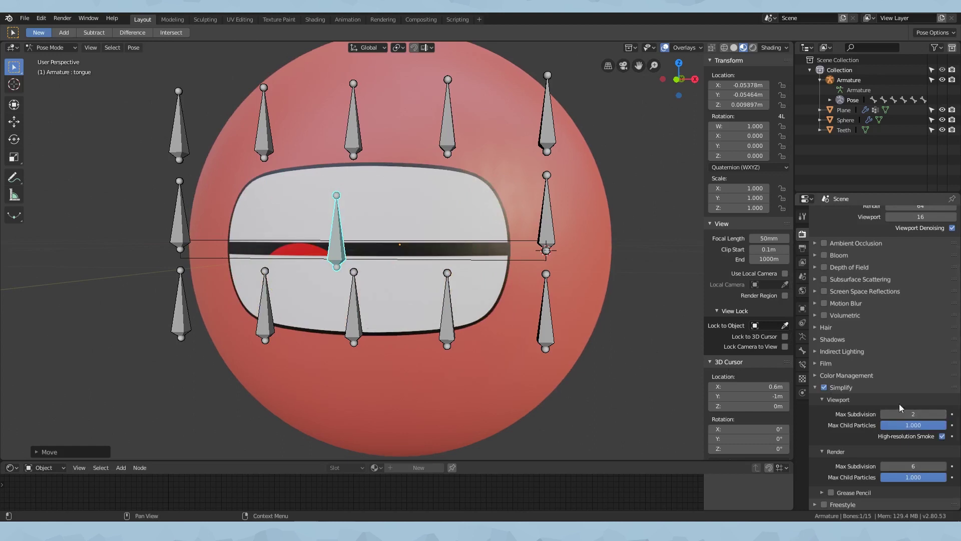
Move the tongue bone slightly to test how the tongue follows inside the closed teeth gap.
{"action": "middle_click_drag", "start_coordinate": [615, 345], "coordinate": [667, 356]}
{"action": "key", "text": "g"}
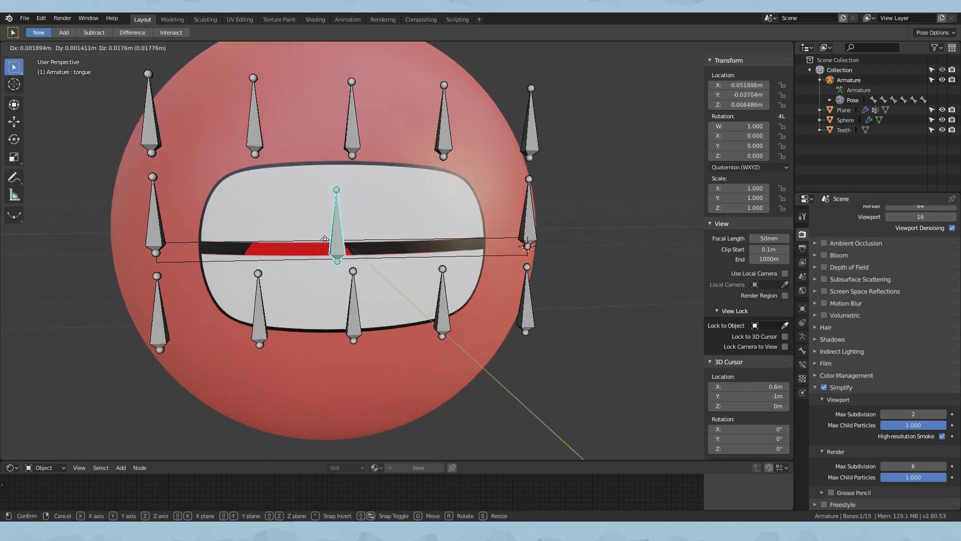
{"action": "left_click", "coordinate": [316, 239]}
Reshape the mouth into an uneven pose by moving the upper lip's middle and right bones, the corner bones and the lower lip bones.
{"action": "left_click", "coordinate": [349, 124]}
{"action": "key", "text": "g"}
{"action": "left_click", "coordinate": [345, 166]}
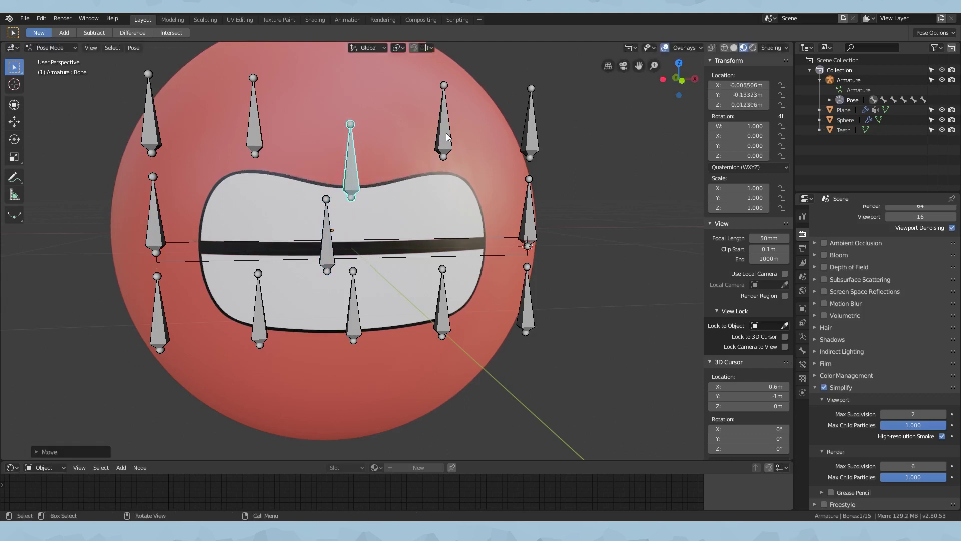
{"action": "left_click", "coordinate": [447, 136]}
{"action": "key", "text": "g"}
{"action": "left_click", "coordinate": [392, 164]}
{"action": "left_click", "coordinate": [356, 161]}
{"action": "key", "text": "g"}
{"action": "left_click", "coordinate": [356, 268]}
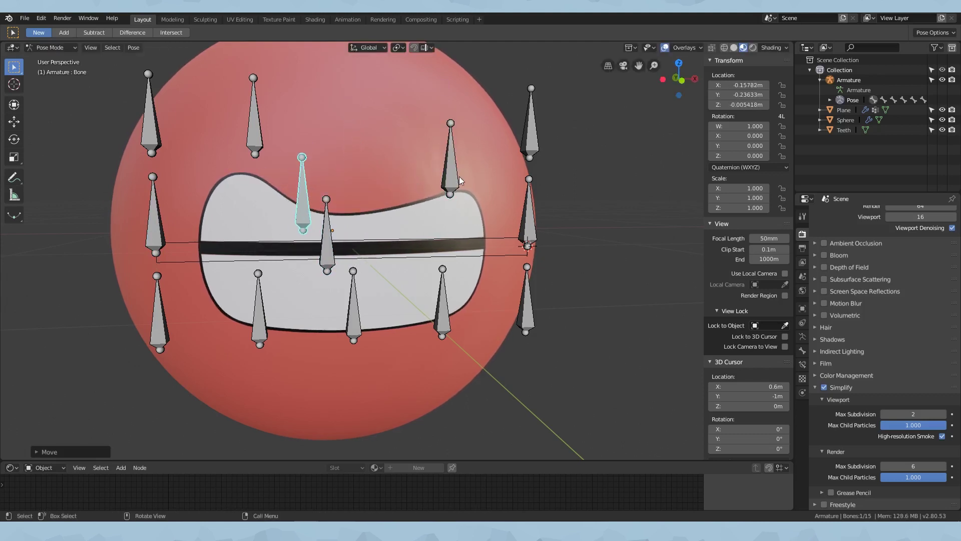
{"action": "left_click", "coordinate": [444, 199]}
{"action": "key", "text": "g"}
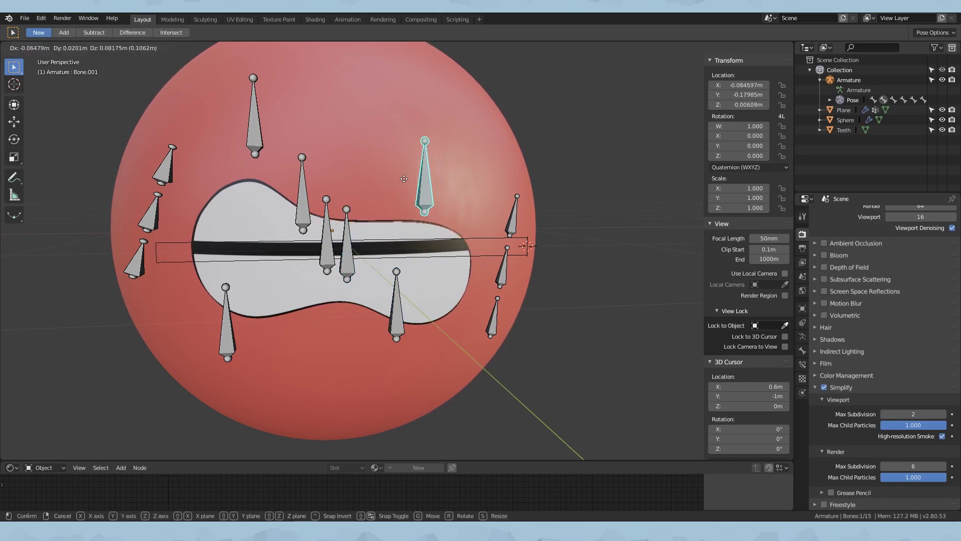
{"action": "left_click", "coordinate": [410, 168]}
Raise the tongue bone in the deformed mouth to test the tongue's movement.
{"action": "middle_click_drag", "start_coordinate": [381, 270], "coordinate": [381, 255]}
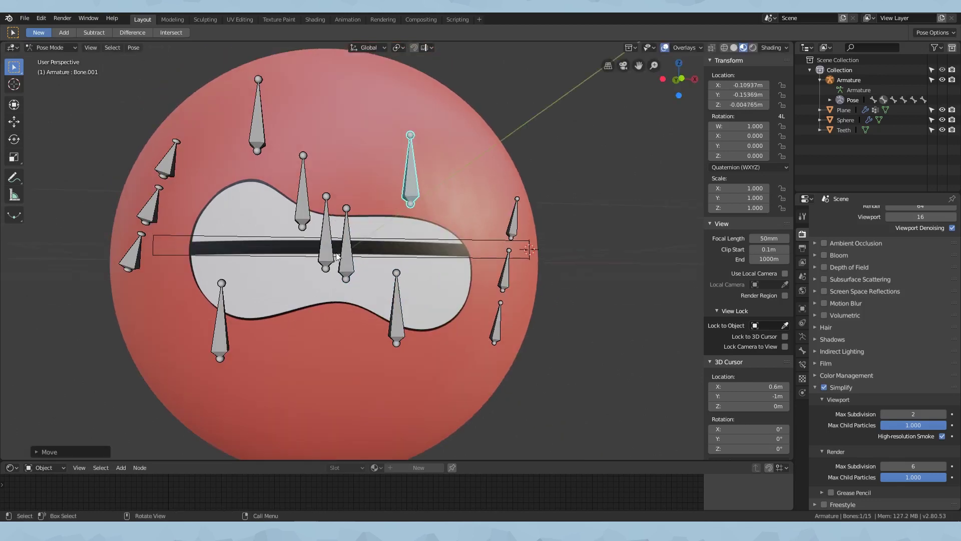
{"action": "left_click", "coordinate": [326, 231]}
{"action": "key", "text": "g"}
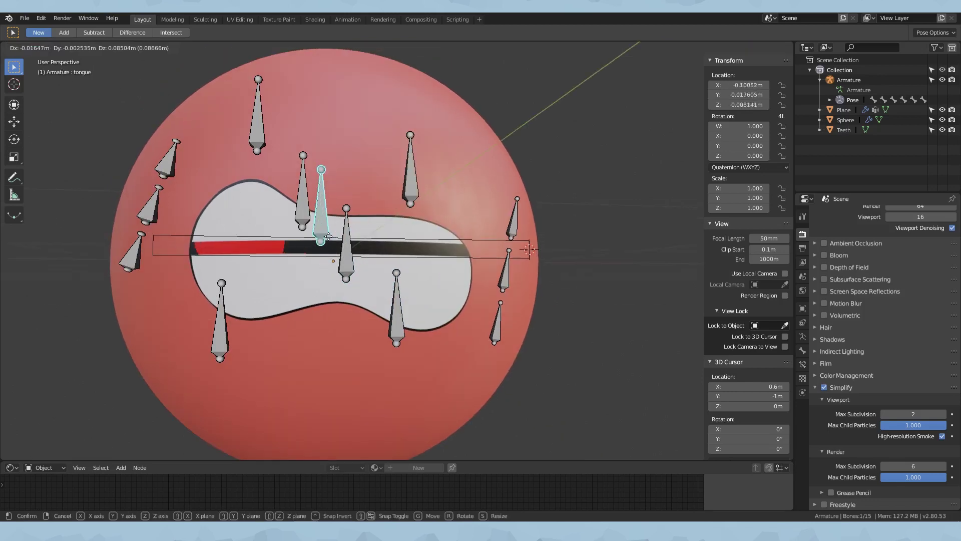